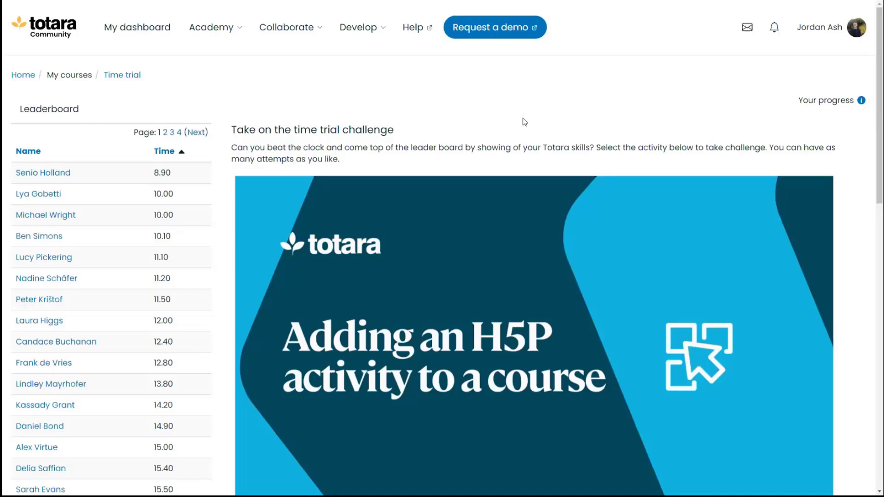
Open the 'Adding an H5P activity to a course' time trial and start the challenge
{"action": "left_click", "coordinate": [549, 261]}
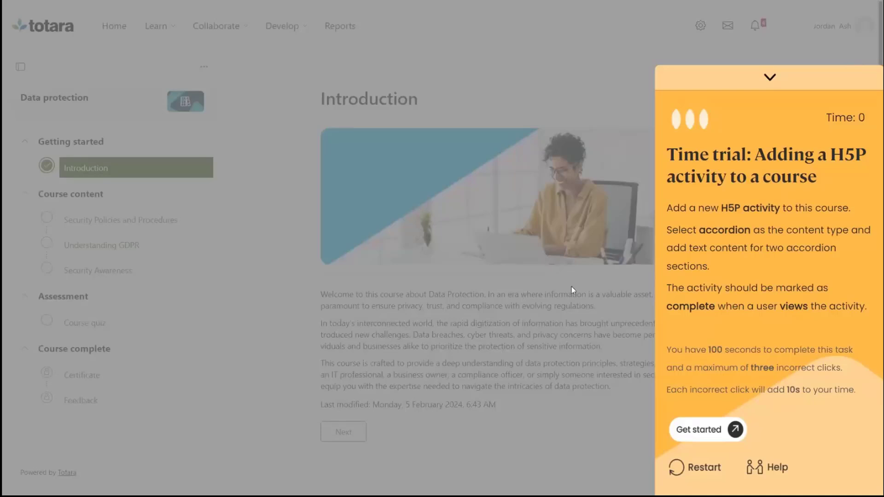
{"action": "left_click", "coordinate": [702, 430]}
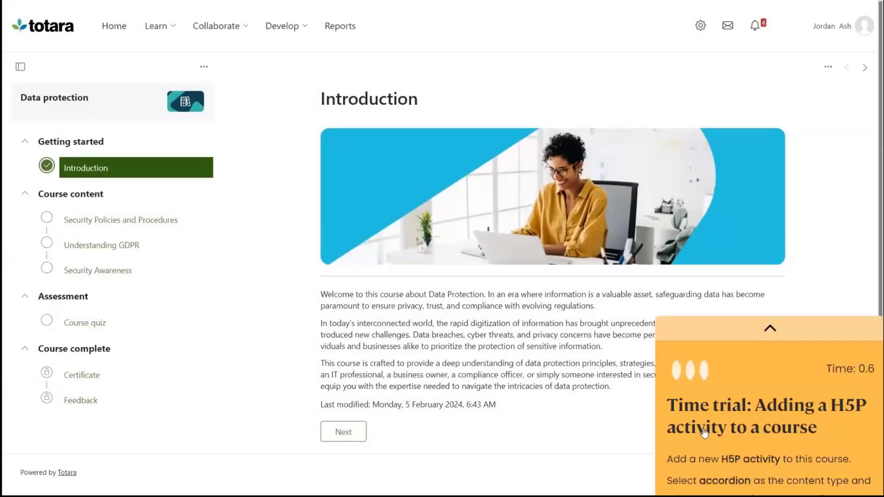
Open the course's section and activity management and add an H5P activity to the Getting started section
{"action": "left_click", "coordinate": [206, 73]}
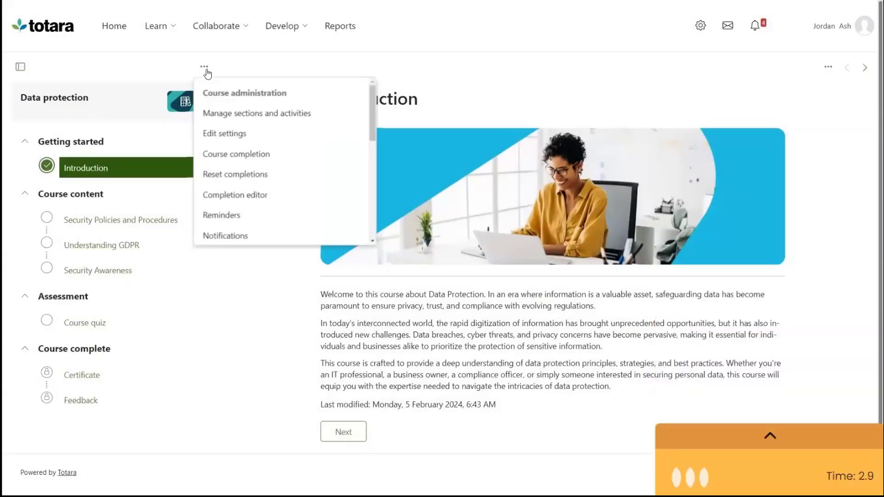
{"action": "left_click", "coordinate": [238, 113]}
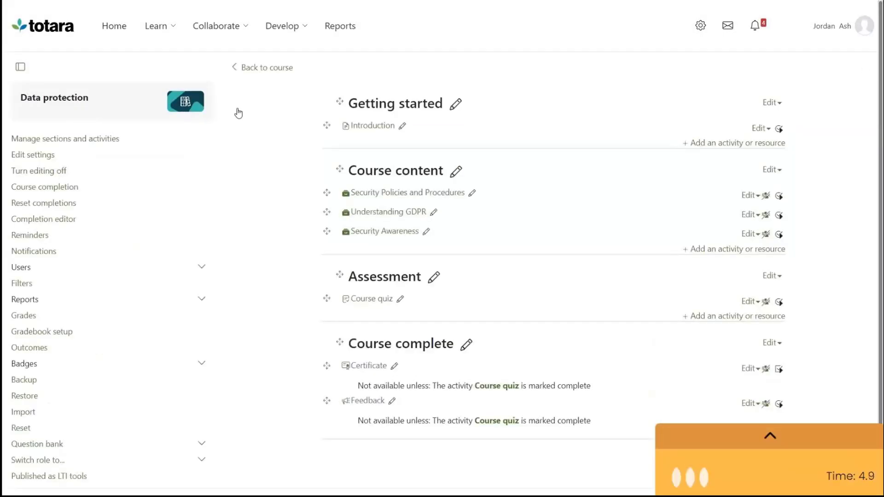
{"action": "left_click", "coordinate": [704, 251]}
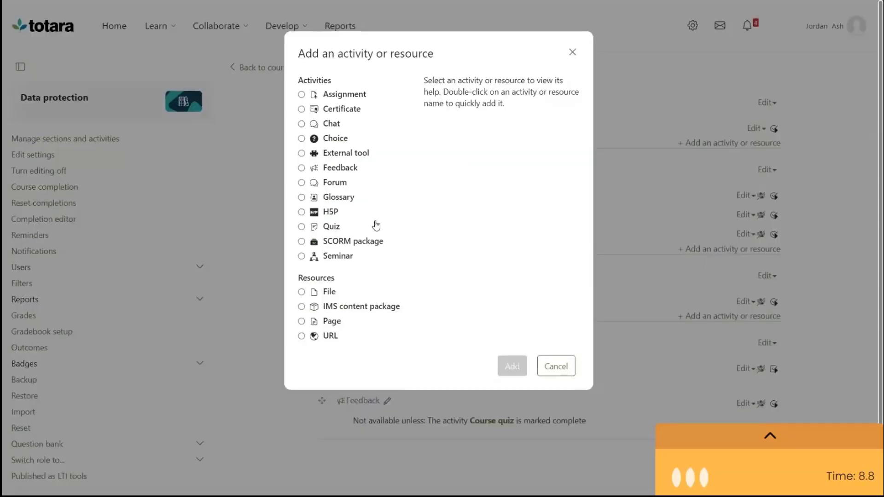
{"action": "left_click", "coordinate": [311, 214]}
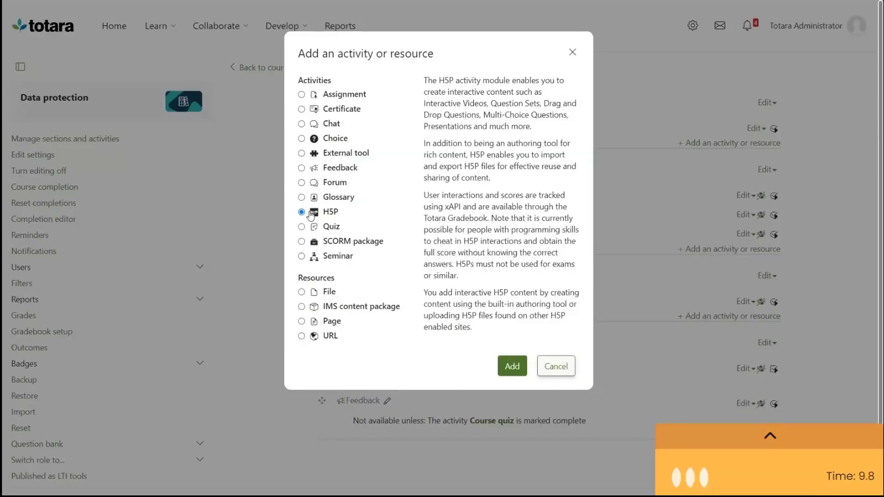
{"action": "left_click", "coordinate": [511, 367]}
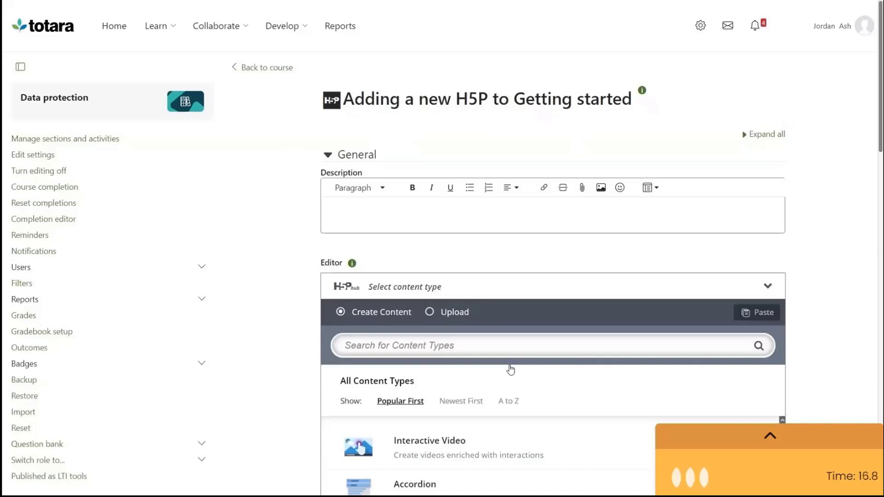
Choose Accordion as the H5P content type from its details view
{"action": "left_click_drag", "start_coordinate": [879, 146], "coordinate": [880, 240]}
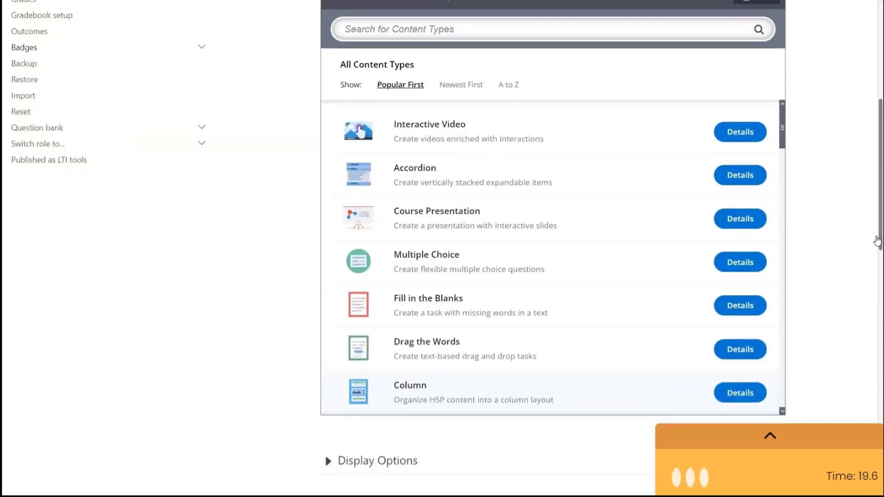
{"action": "left_click", "coordinate": [739, 177]}
{"action": "left_click", "coordinate": [752, 294]}
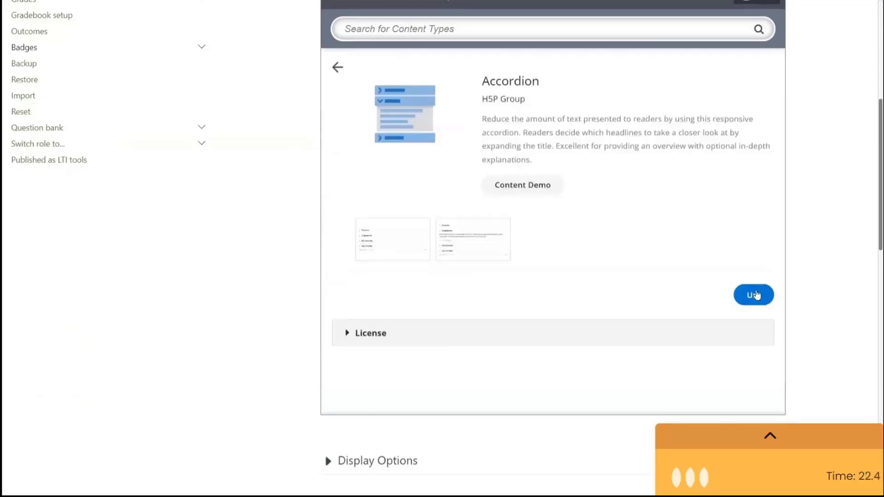
Enter the accordion title 'asdfasf', first panel title 'asdfadsf' and first panel text 'asdfadsfasf'
{"action": "left_click", "coordinate": [518, 98]}
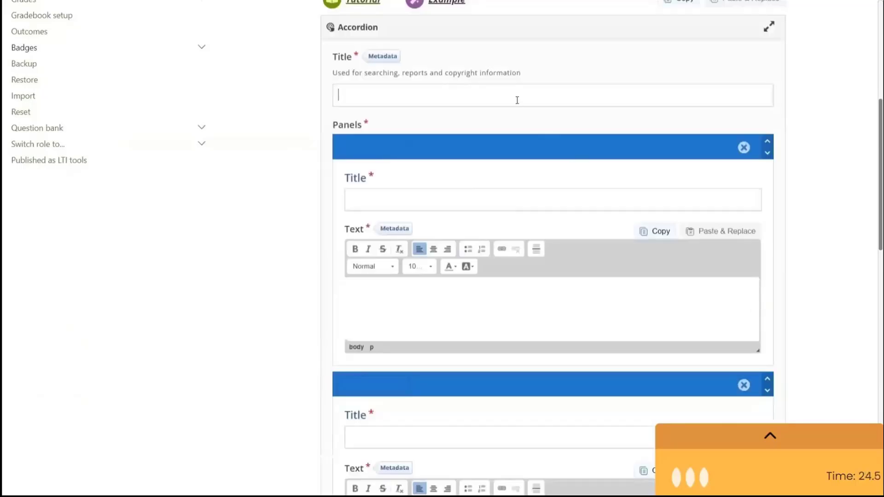
{"action": "type", "text": "asdfasf"}
{"action": "left_click", "coordinate": [483, 200]}
{"action": "type", "text": "asdfadsf"}
{"action": "left_click", "coordinate": [460, 294]}
{"action": "type", "text": "asdfadsfasf"}
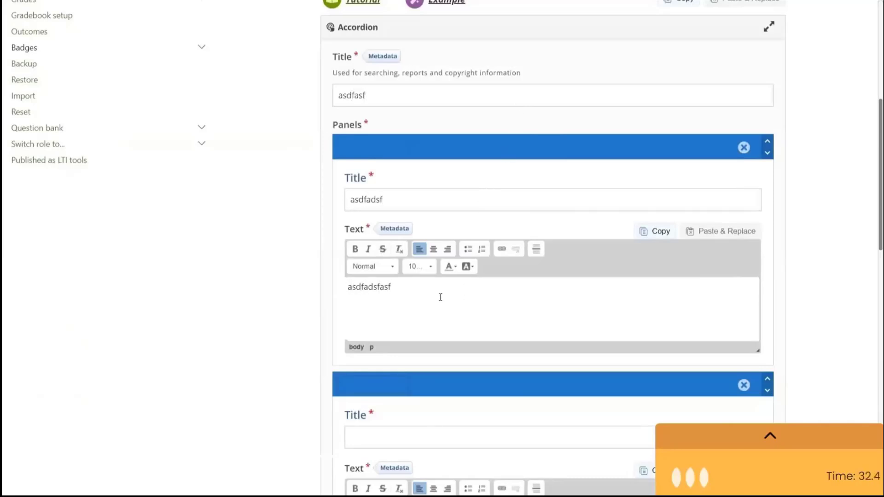
Fill in the second panel with the title 'asdfdsaf' and the text 'asdfasdf'
{"action": "left_click_drag", "start_coordinate": [879, 235], "coordinate": [875, 340]}
{"action": "scroll", "coordinate": [875, 339], "scroll_direction": "down", "scroll_amount": 1}
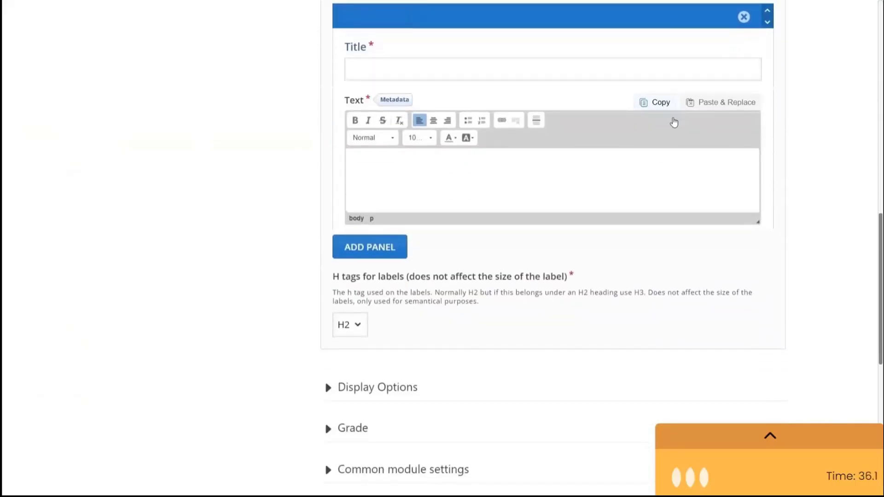
{"action": "left_click", "coordinate": [557, 65]}
{"action": "type", "text": "asdfdsaf"}
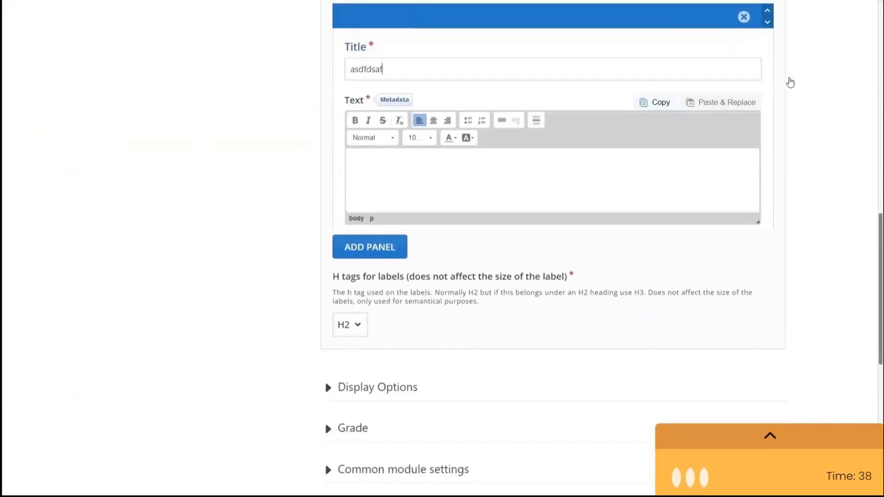
{"action": "left_click", "coordinate": [732, 162]}
{"action": "type", "text": "asdfasdf"}
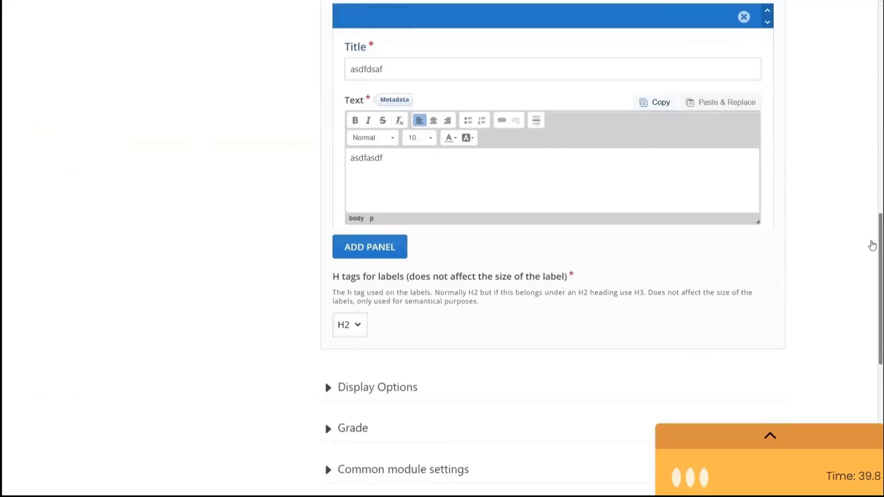
Set completion tracking to show the activity as complete when conditions are met, requiring learners to view it
{"action": "left_click_drag", "start_coordinate": [878, 250], "coordinate": [879, 361]}
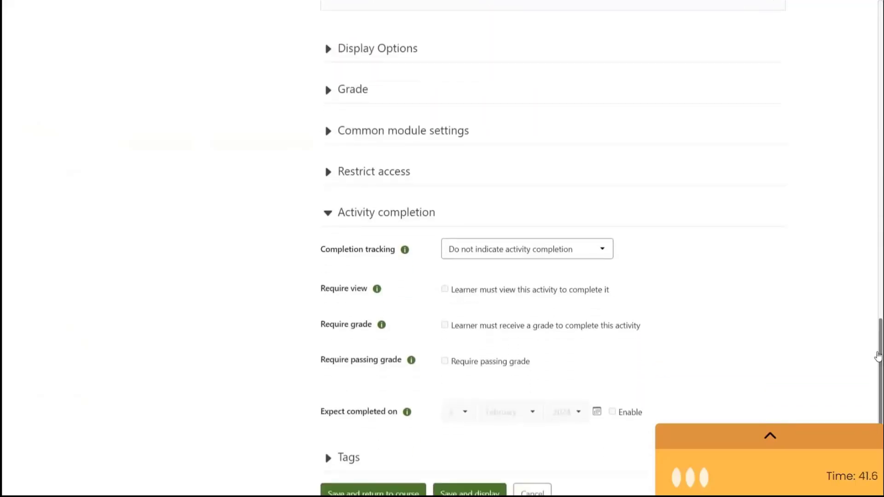
{"action": "left_click", "coordinate": [571, 256]}
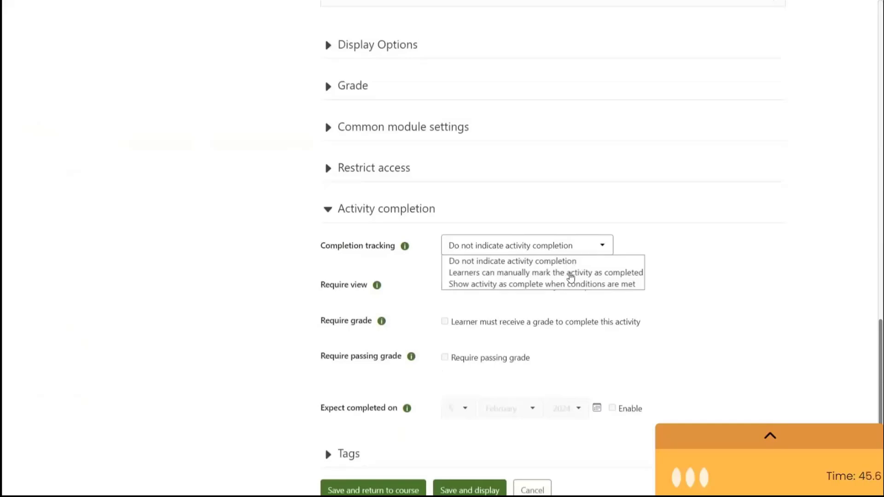
{"action": "left_click", "coordinate": [572, 284]}
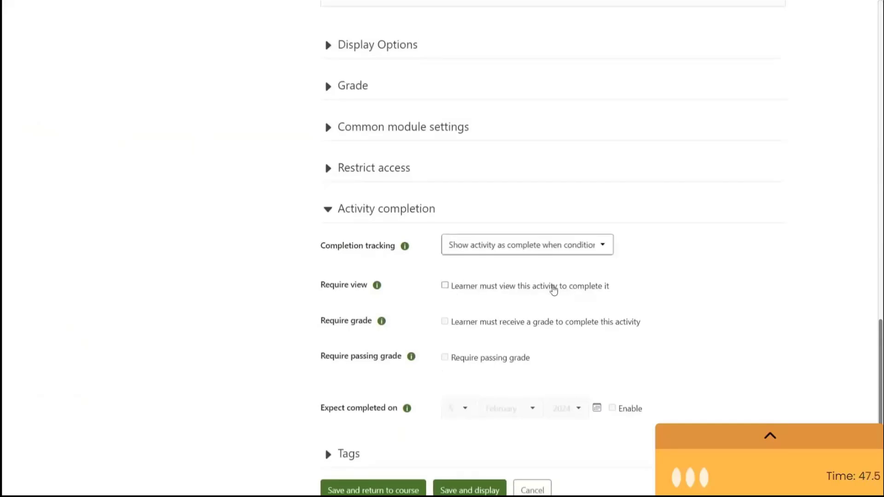
{"action": "left_click", "coordinate": [510, 289]}
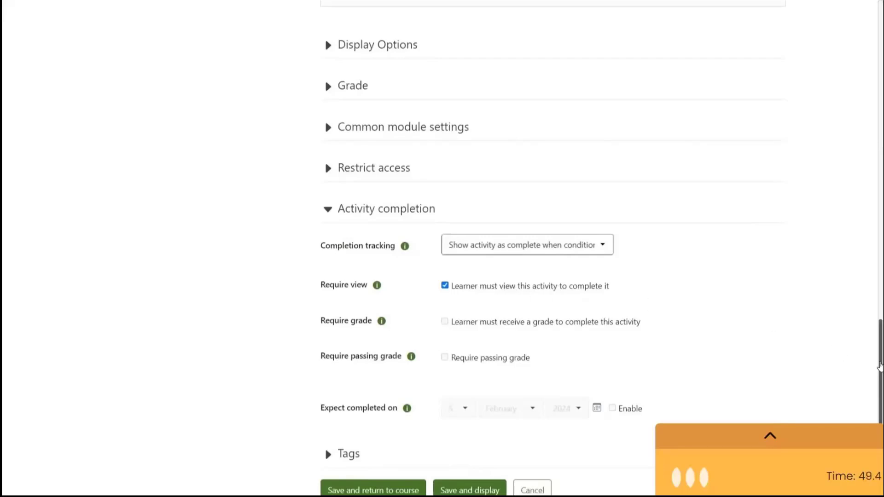
Save and display the H5P activity, then go back from the congratulations dialog
{"action": "scroll", "coordinate": [879, 365], "scroll_direction": "down", "scroll_amount": 3}
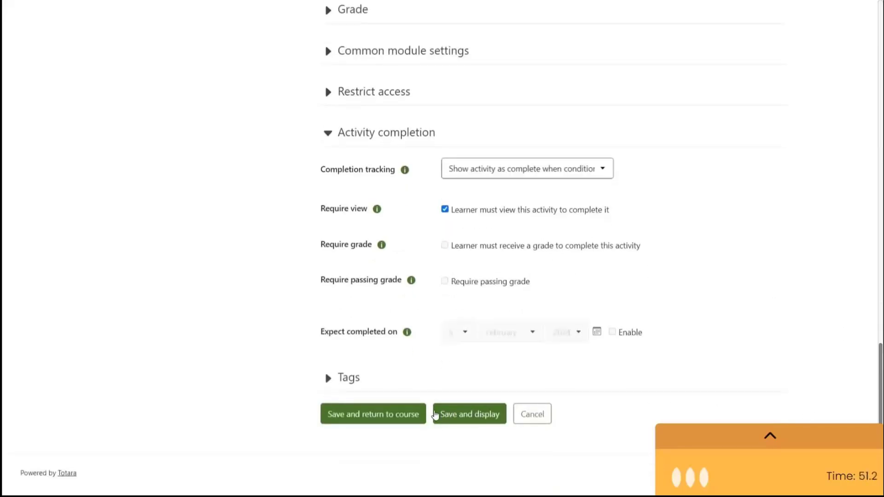
{"action": "left_click", "coordinate": [435, 415]}
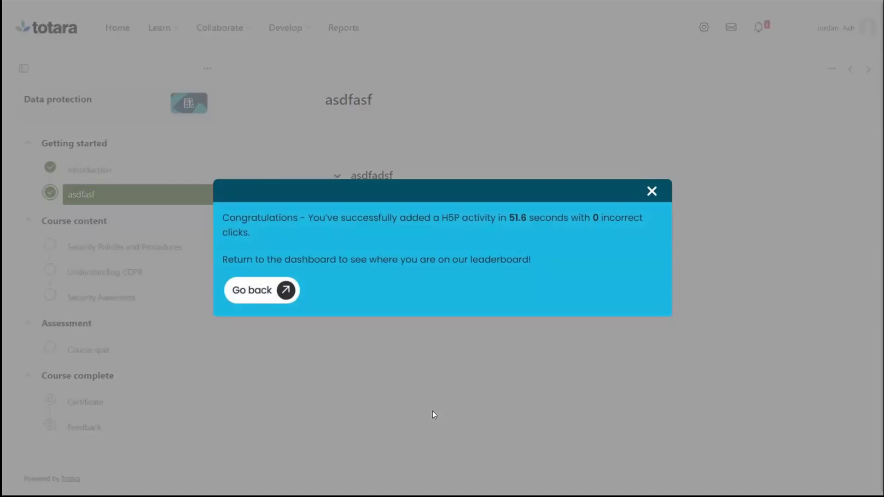
{"action": "left_click", "coordinate": [261, 295]}
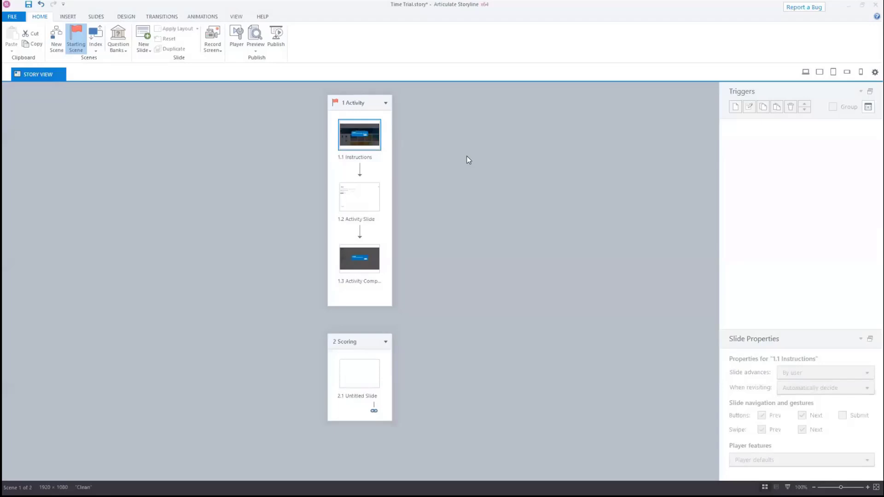
Switch to Articulate Storyline, open the Instructions slide and select its Get started button to inspect its trigger
{"action": "double_click", "coordinate": [359, 140]}
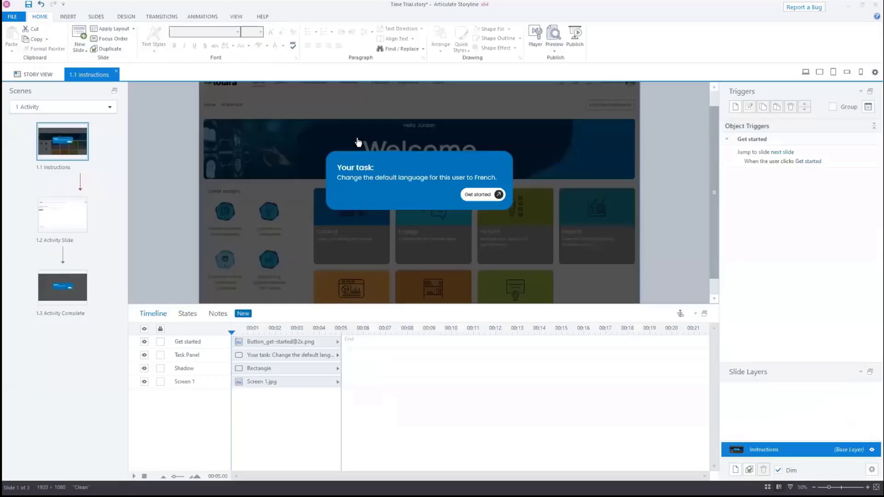
{"action": "left_click", "coordinate": [473, 194]}
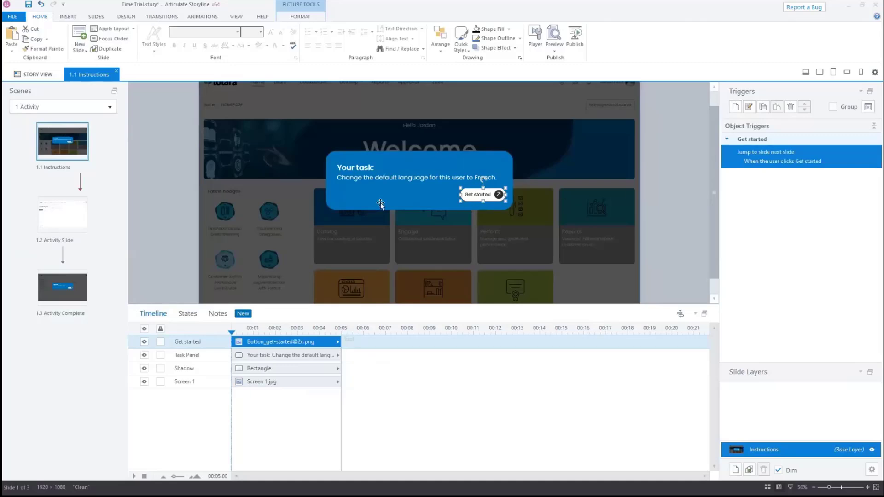
Examine the Activity Slide's screen images and hotspot rectangles and their triggers in the timeline
{"action": "left_click", "coordinate": [77, 212]}
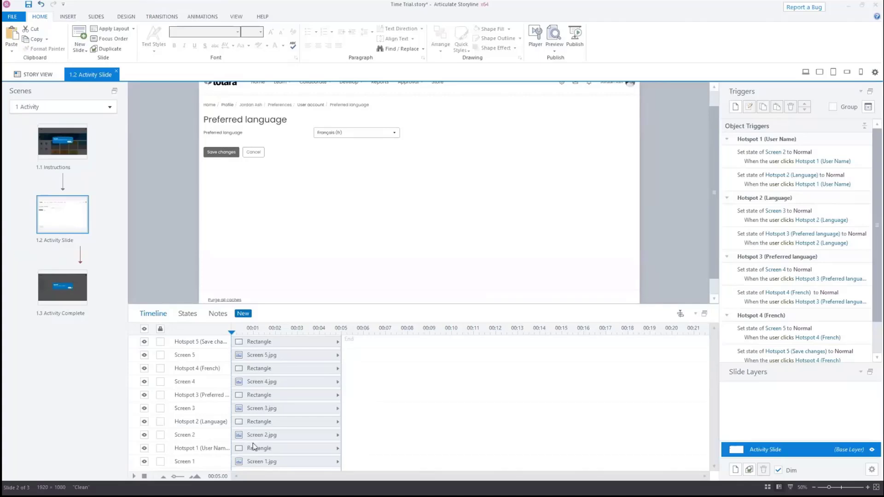
{"action": "left_click", "coordinate": [260, 462]}
{"action": "left_click", "coordinate": [277, 435]}
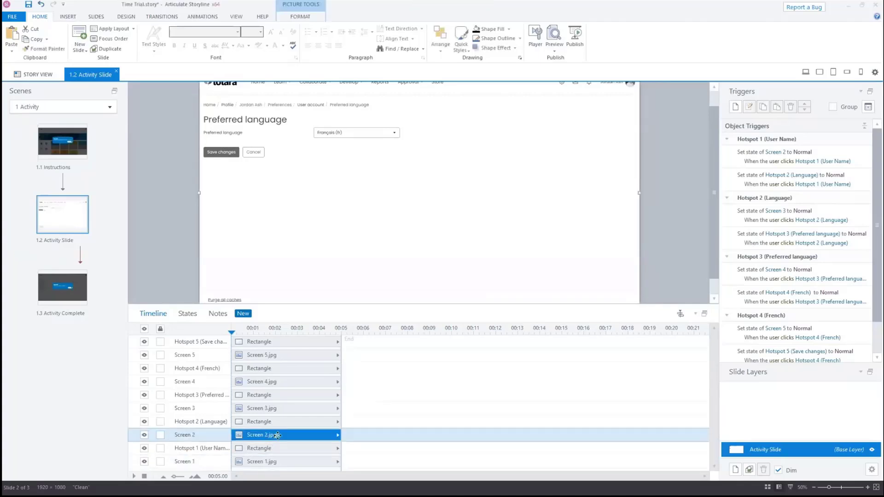
{"action": "left_click", "coordinate": [278, 409]}
{"action": "left_click", "coordinate": [278, 382]}
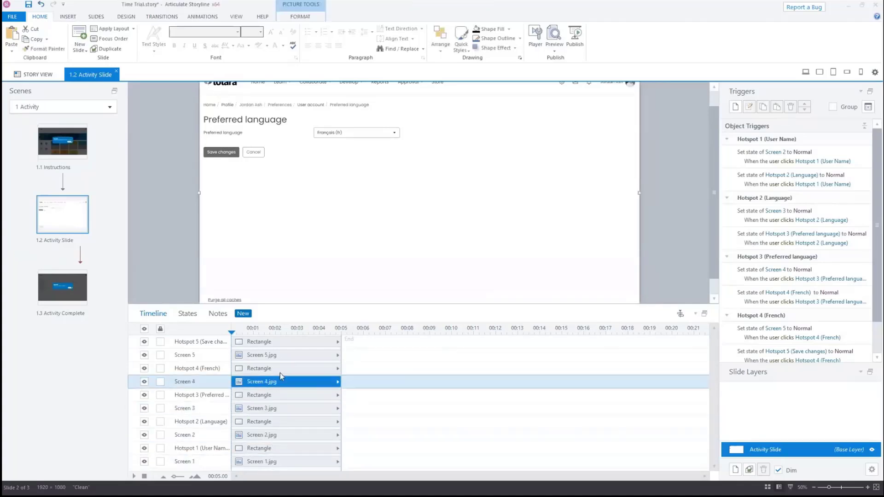
{"action": "left_click", "coordinate": [280, 355]}
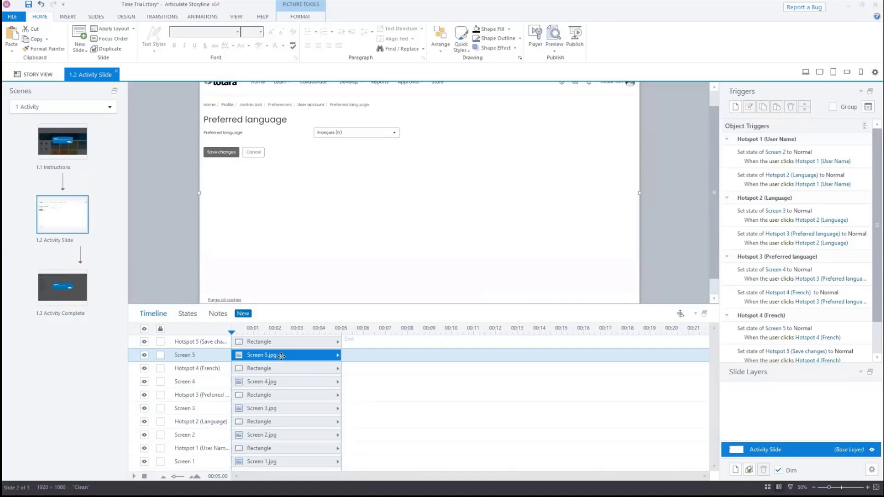
{"action": "left_click", "coordinate": [300, 448]}
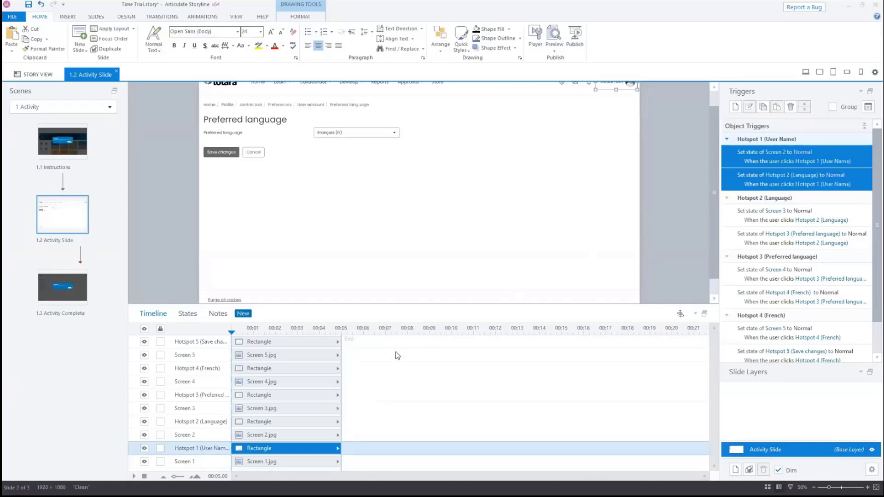
{"action": "left_click", "coordinate": [309, 421]}
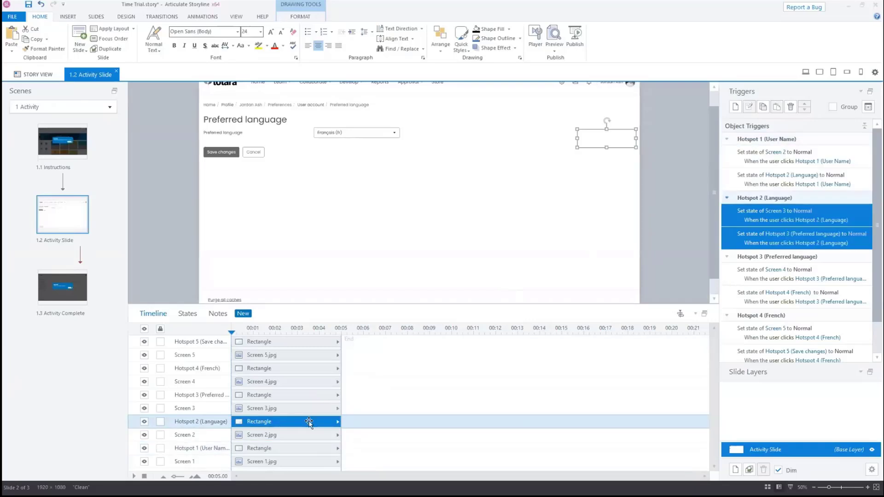
{"action": "left_click", "coordinate": [311, 340]}
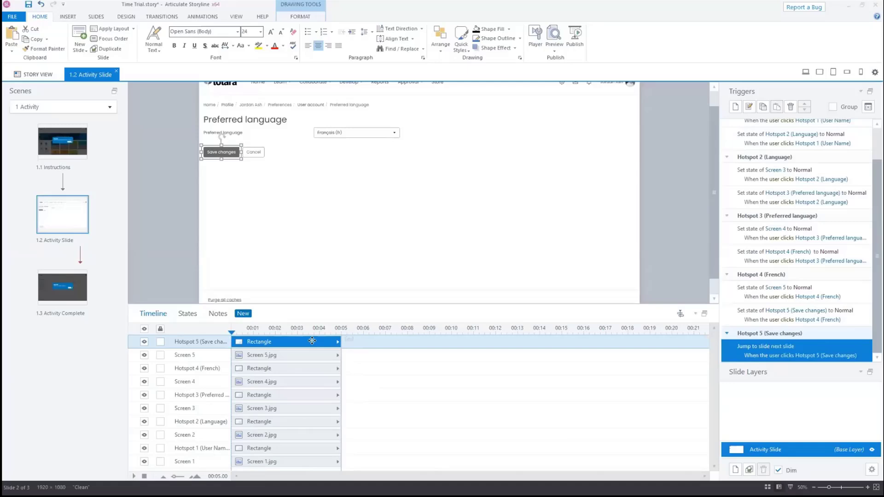
Open the Activity Complete slide and preview this scene
{"action": "left_click", "coordinate": [80, 292]}
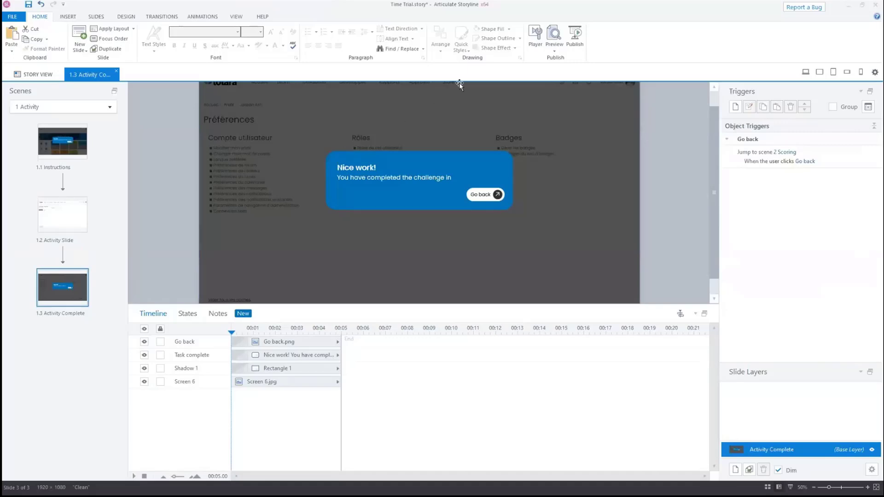
{"action": "left_click", "coordinate": [553, 54]}
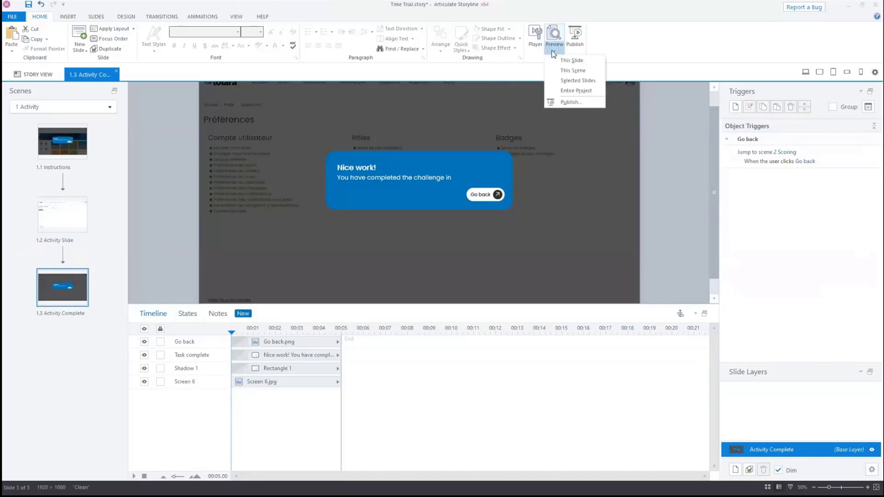
{"action": "left_click", "coordinate": [573, 70]}
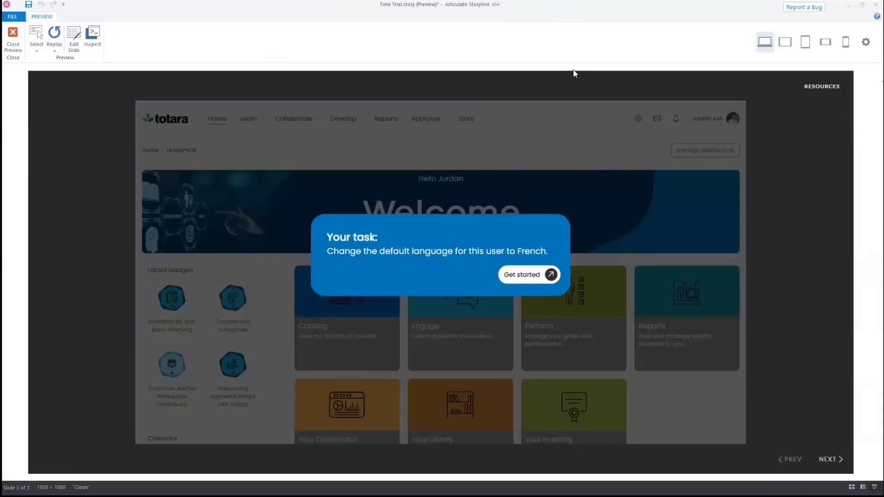
Start the task in the preview and open the user menu
{"action": "left_click", "coordinate": [545, 275]}
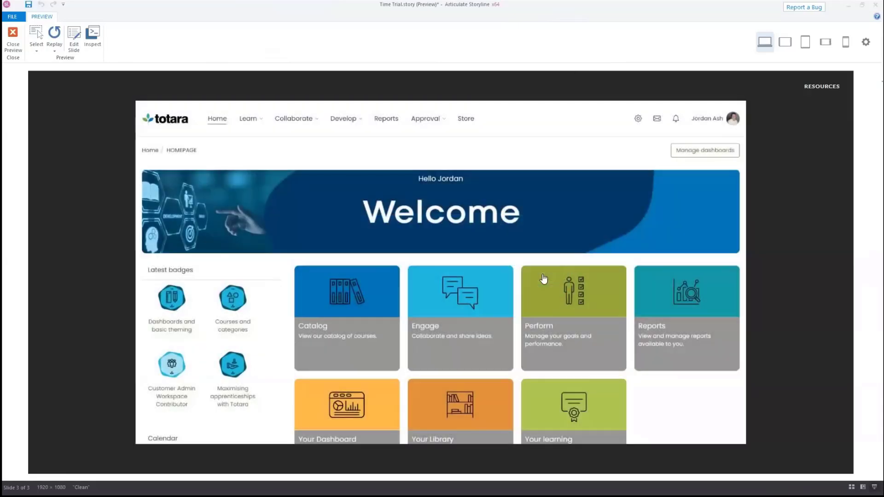
{"action": "left_click", "coordinate": [724, 123]}
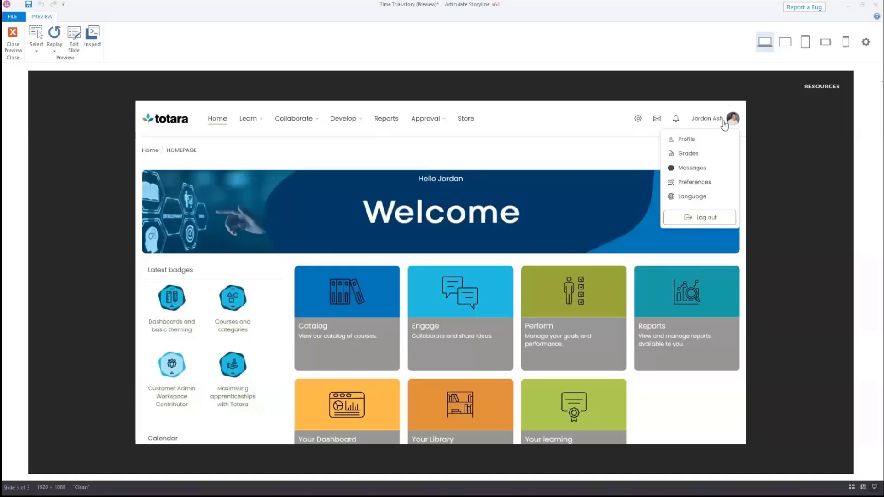
Finish the previewed task by setting the preferred language to Français (fr), saving the change, and close the preview
{"action": "left_click", "coordinate": [703, 198]}
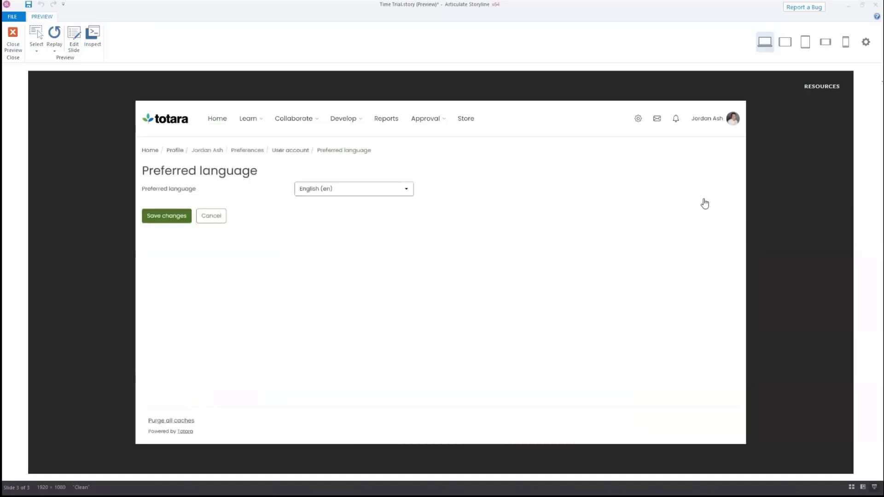
{"action": "left_click", "coordinate": [405, 192]}
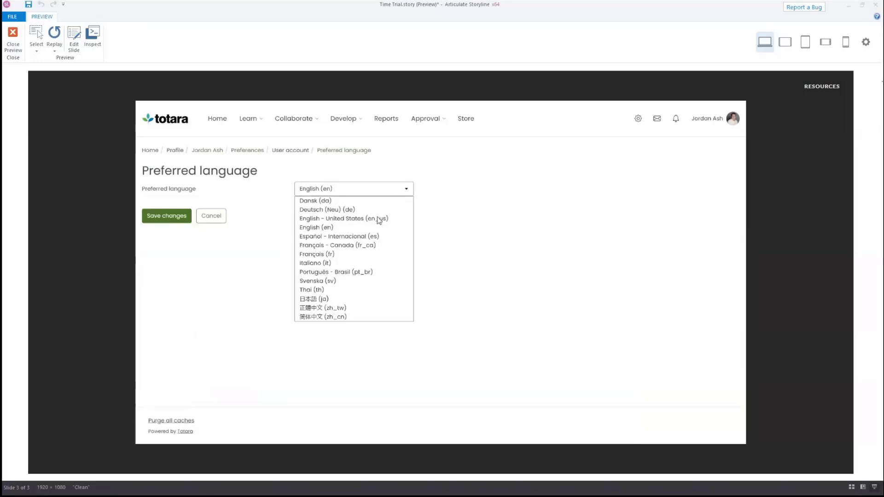
{"action": "left_click", "coordinate": [334, 256]}
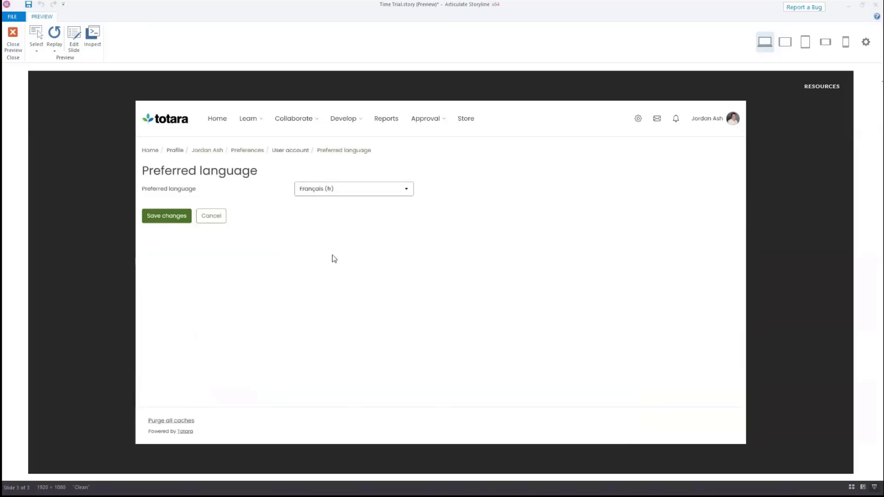
{"action": "left_click", "coordinate": [175, 221]}
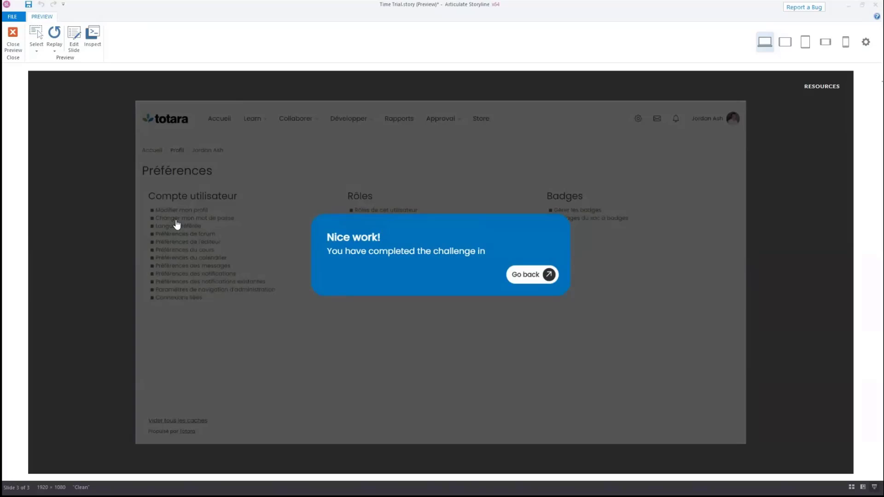
{"action": "left_click", "coordinate": [14, 45]}
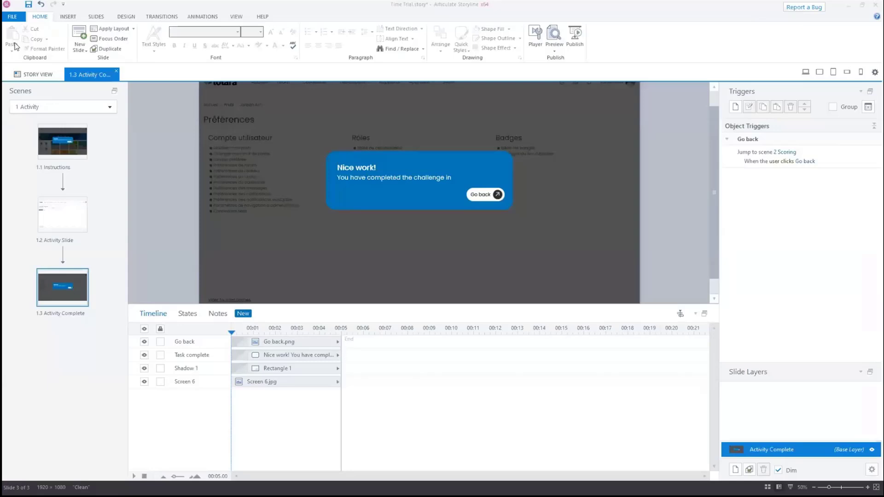
Open the Activity Slide and draw a rectangle about 100 px square beside the page image
{"action": "left_click", "coordinate": [69, 218]}
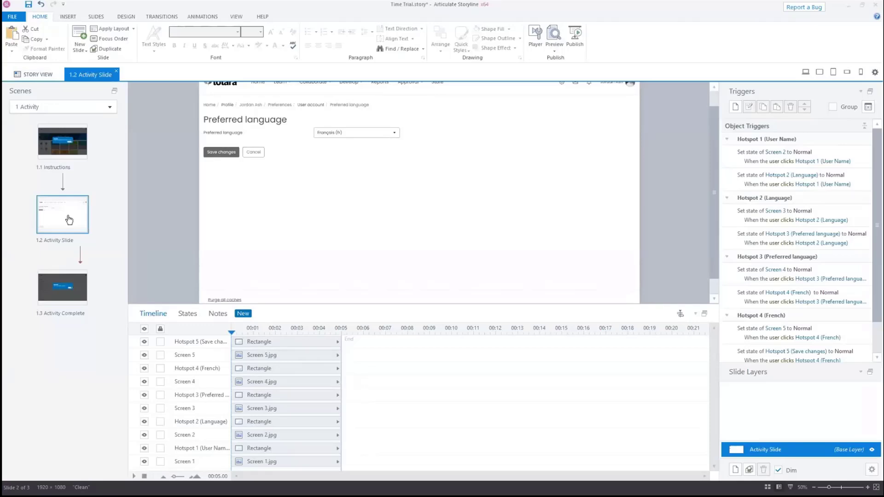
{"action": "left_click", "coordinate": [73, 17]}
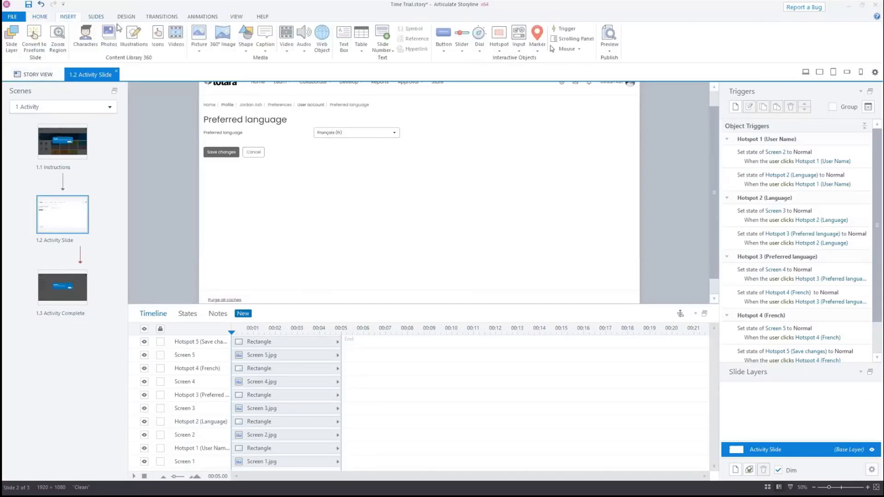
{"action": "left_click", "coordinate": [250, 48]}
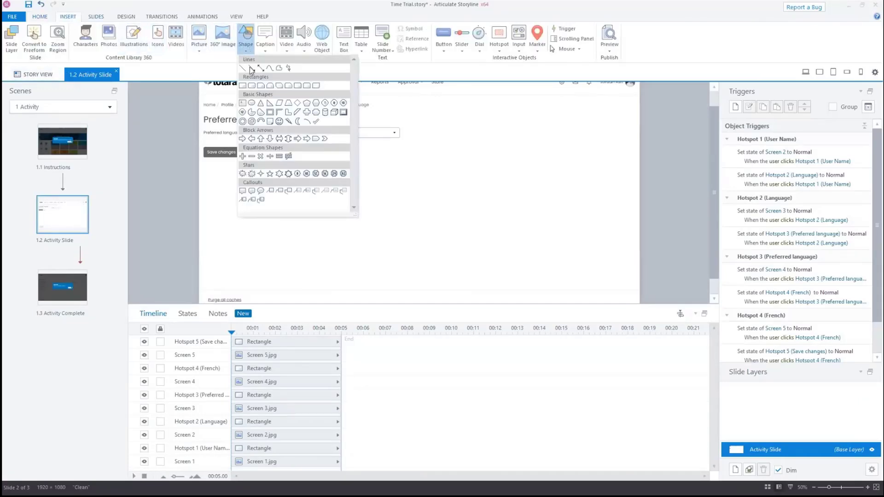
{"action": "left_click", "coordinate": [243, 87]}
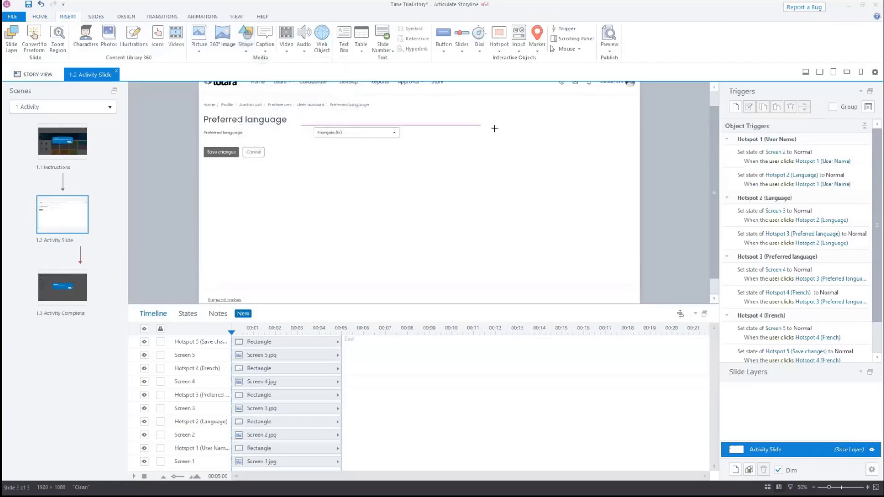
{"action": "left_click", "coordinate": [543, 127]}
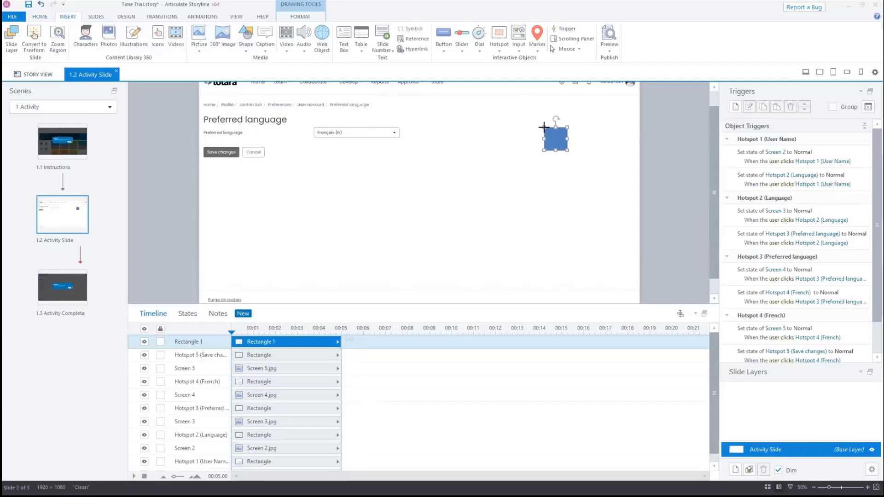
Add a Lines motion path to the rectangle and set its duration to 0.1 seconds
{"action": "left_click", "coordinate": [212, 18]}
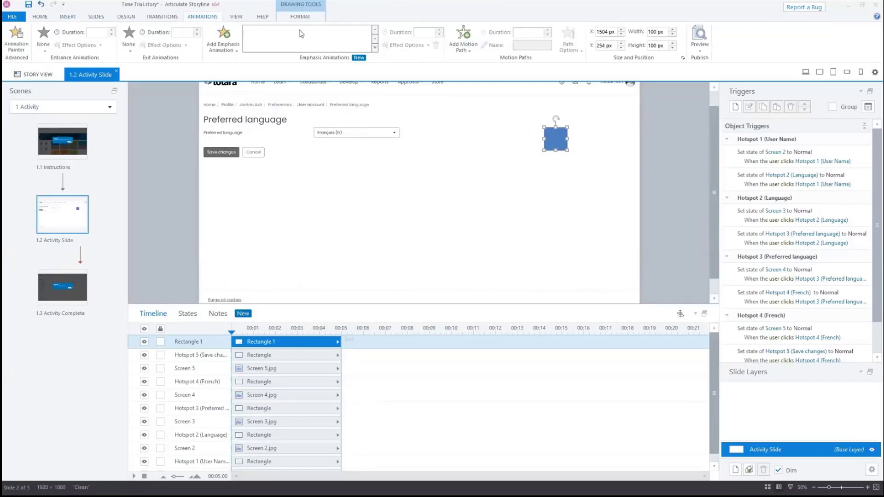
{"action": "left_click", "coordinate": [460, 51]}
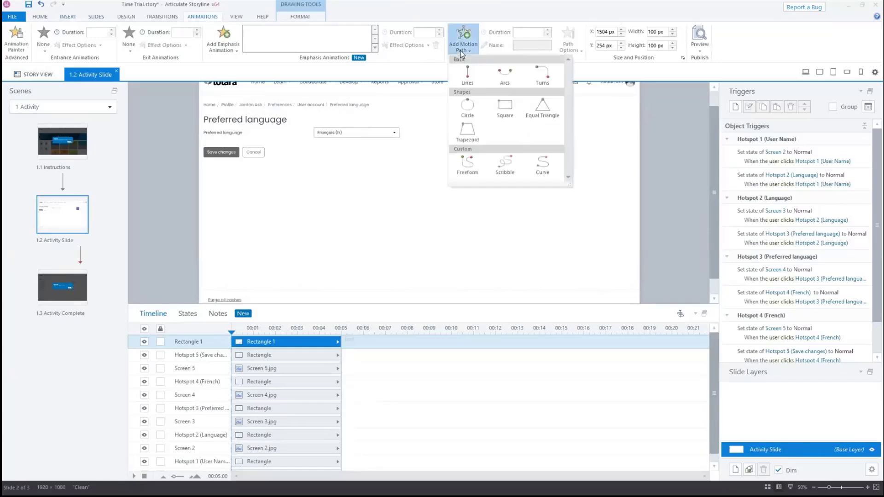
{"action": "left_click", "coordinate": [469, 76]}
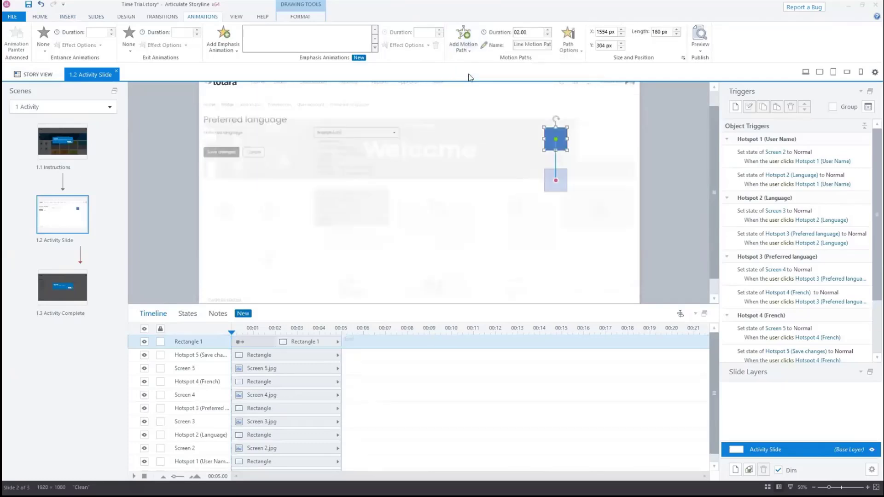
{"action": "double_click", "coordinate": [529, 32]}
{"action": "type", "text": "2"}
{"action": "type", "text": ".1"}
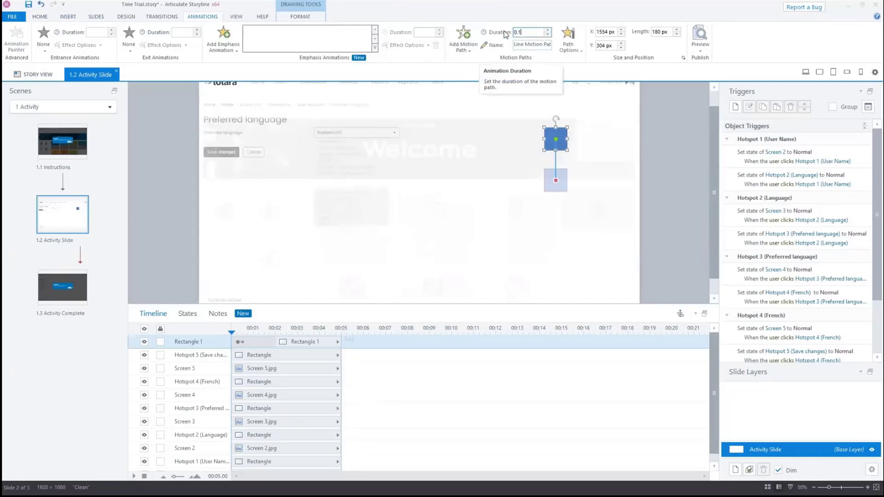
{"action": "key", "text": "Return"}
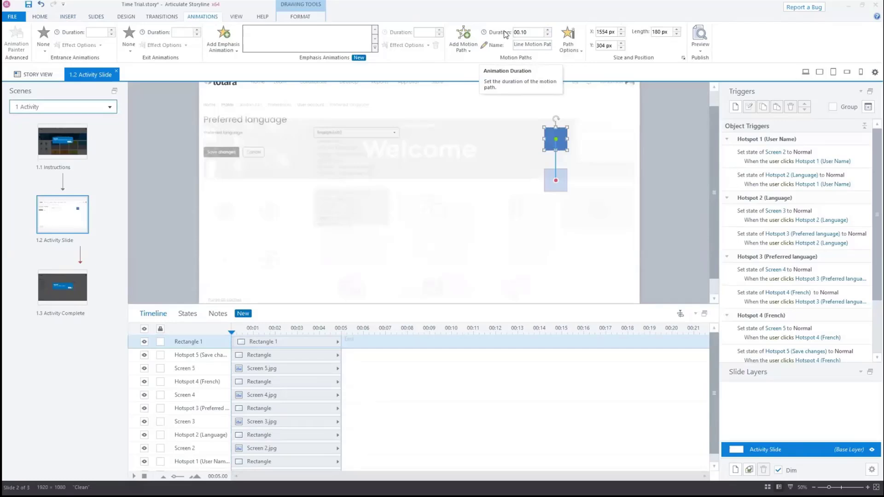
Preview this slide to test the rectangle's motion path, then close the preview
{"action": "left_click_drag", "start_coordinate": [877, 178], "coordinate": [879, 255]}
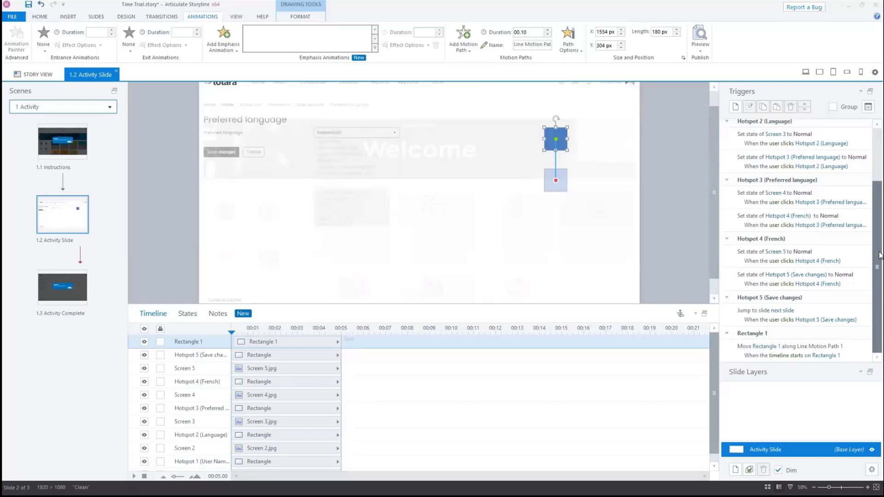
{"action": "left_click", "coordinate": [701, 51]}
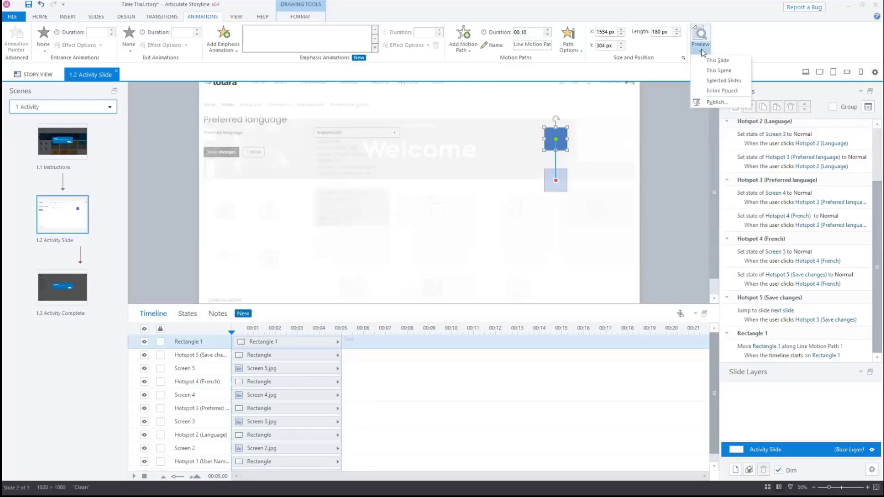
{"action": "left_click", "coordinate": [711, 60]}
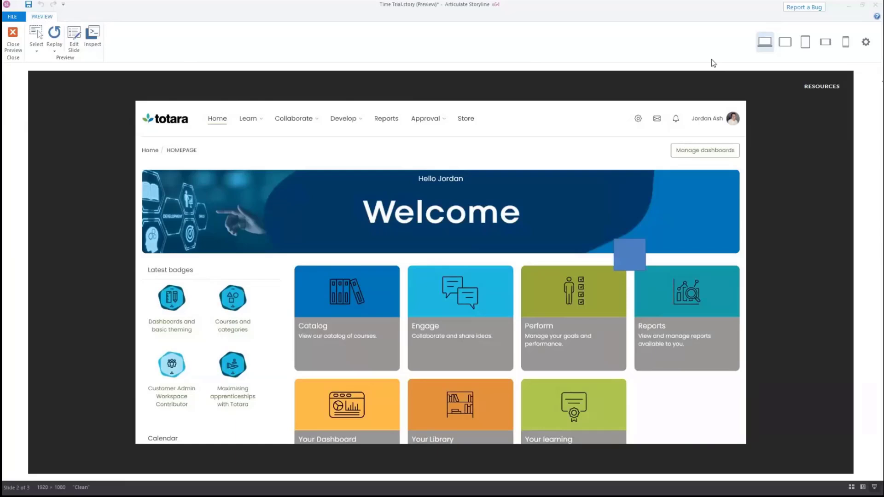
{"action": "key", "text": "Escape"}
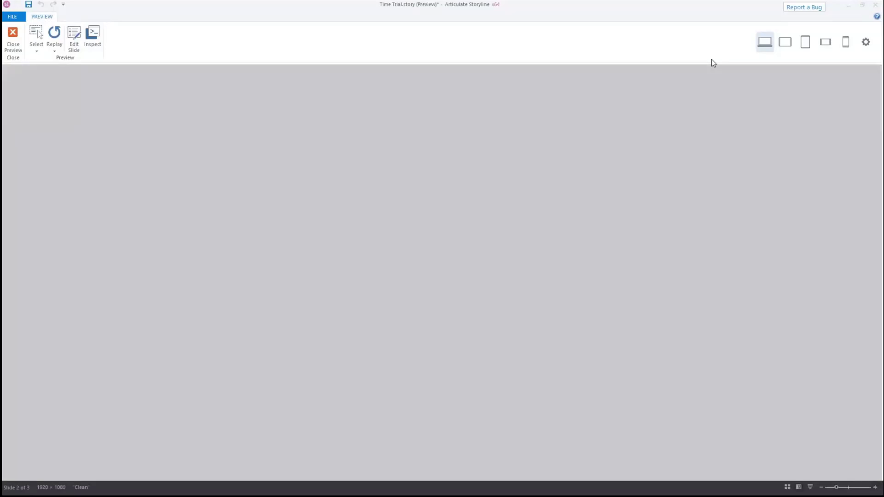
Add a trigger that moves Rectangle 1 along Line Motion Path 1 when that animation completes
{"action": "left_click", "coordinate": [735, 107]}
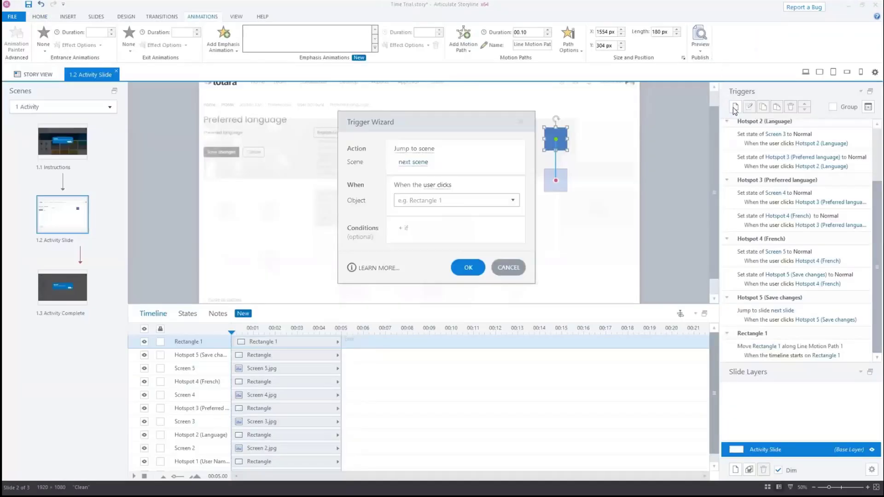
{"action": "left_click", "coordinate": [417, 150]}
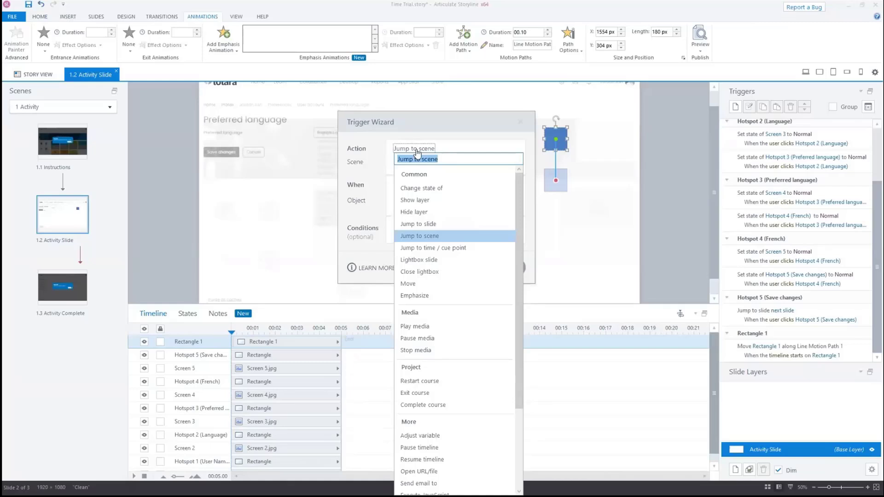
{"action": "left_click", "coordinate": [436, 283]}
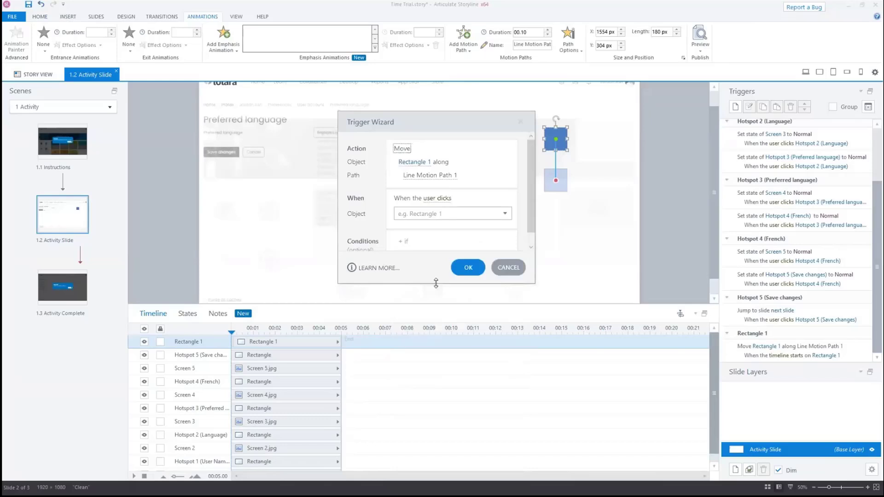
{"action": "left_click", "coordinate": [445, 199]}
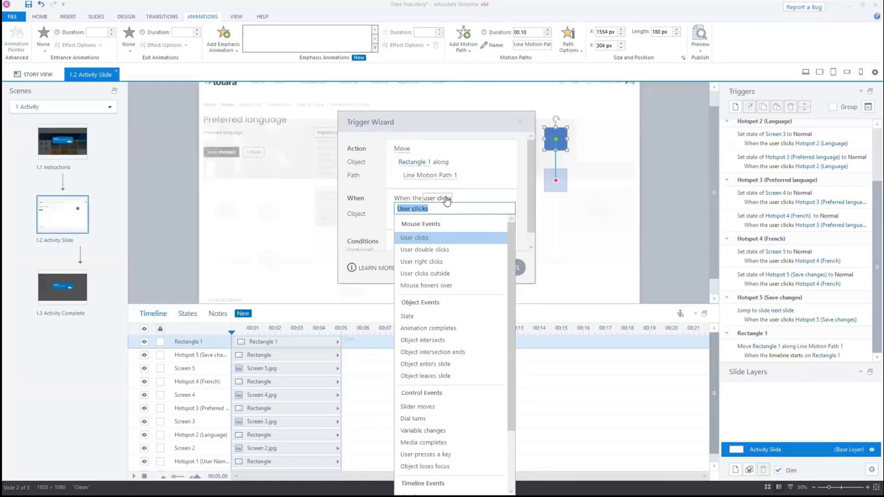
{"action": "left_click", "coordinate": [468, 328]}
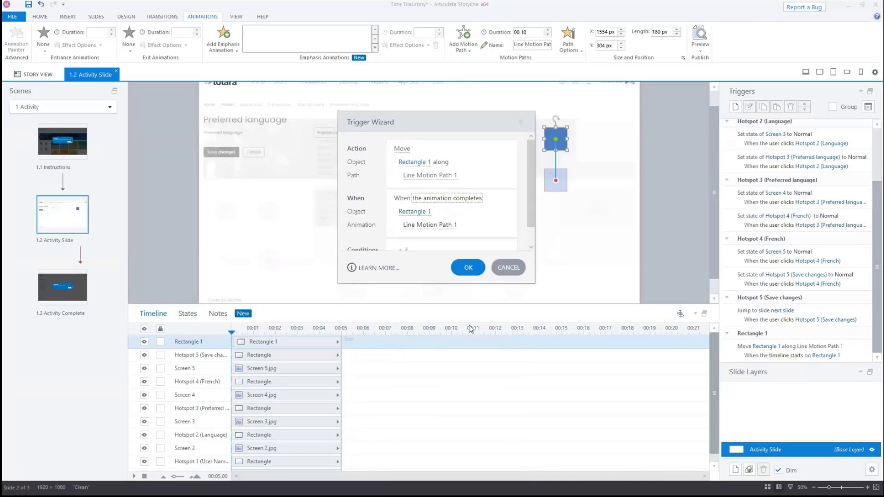
{"action": "left_click", "coordinate": [468, 267]}
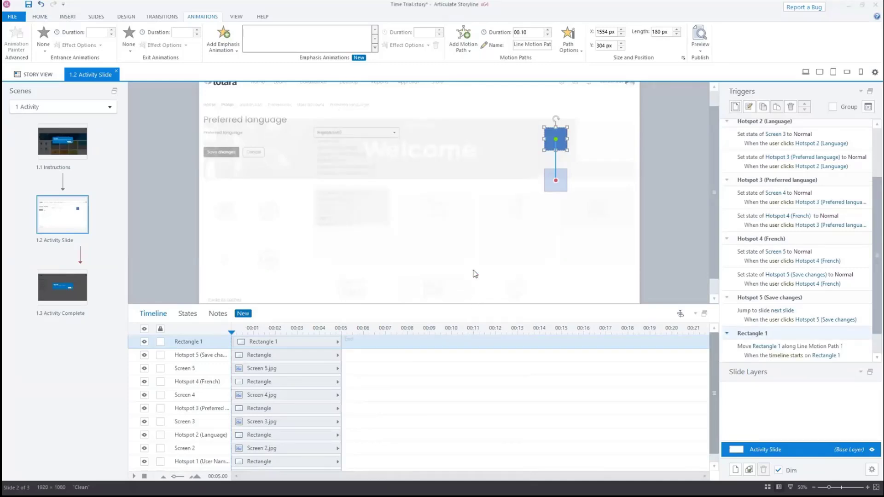
Preview this slide again to check the looping motion, then close the preview
{"action": "left_click", "coordinate": [700, 51]}
{"action": "left_click", "coordinate": [711, 60]}
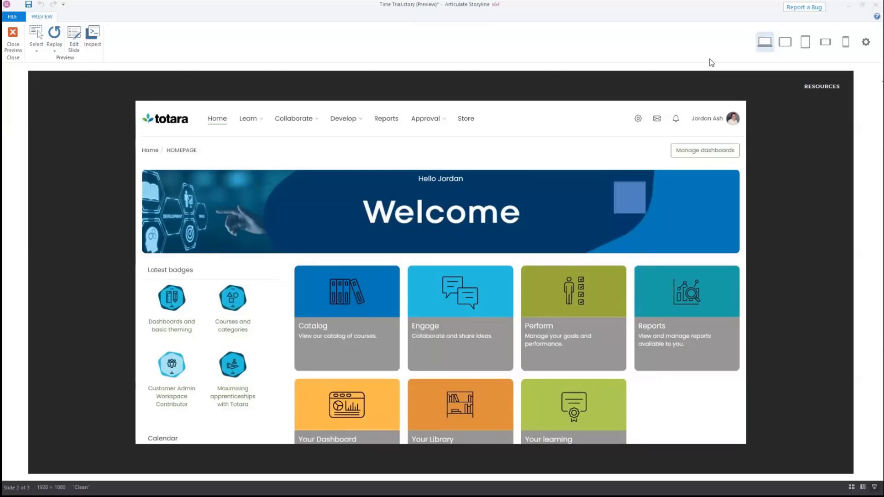
{"action": "key", "text": "Escape"}
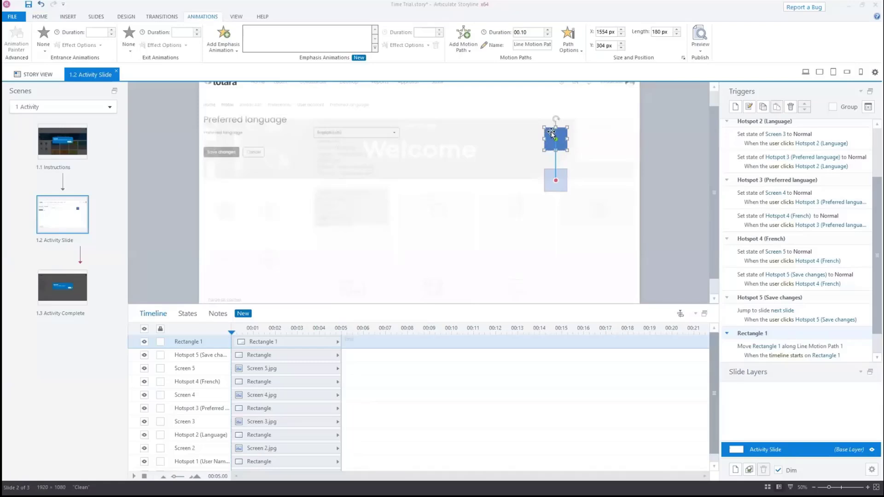
Move the rectangle off the slide's right edge to about X 2000 px, Y 132 px
{"action": "left_click_drag", "start_coordinate": [553, 134], "coordinate": [665, 104]}
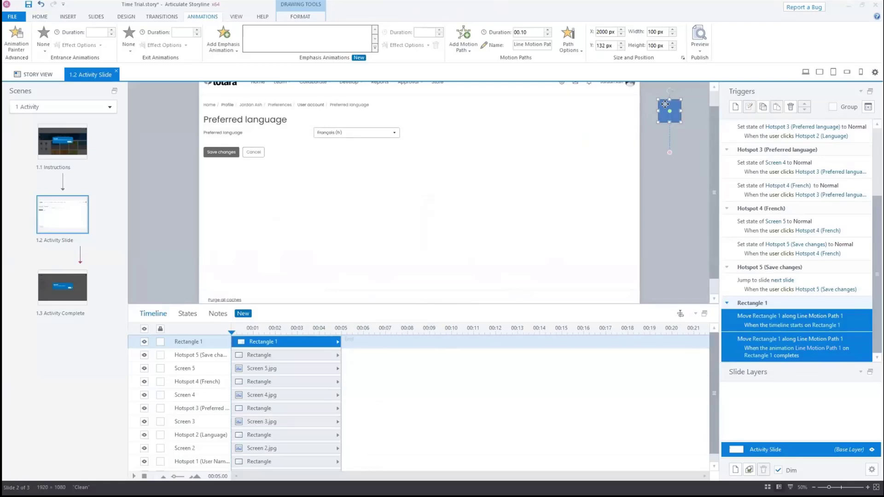
Create a Number project variable named Timer
{"action": "left_click", "coordinate": [868, 107]}
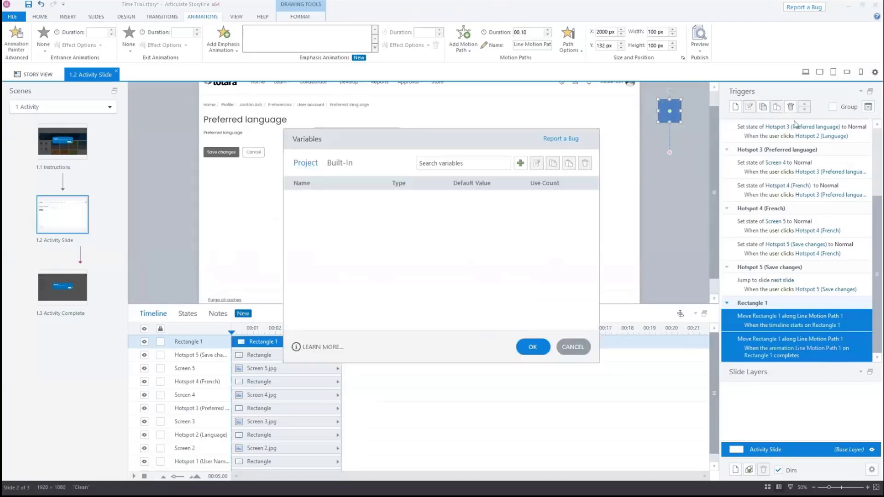
{"action": "left_click", "coordinate": [520, 164]}
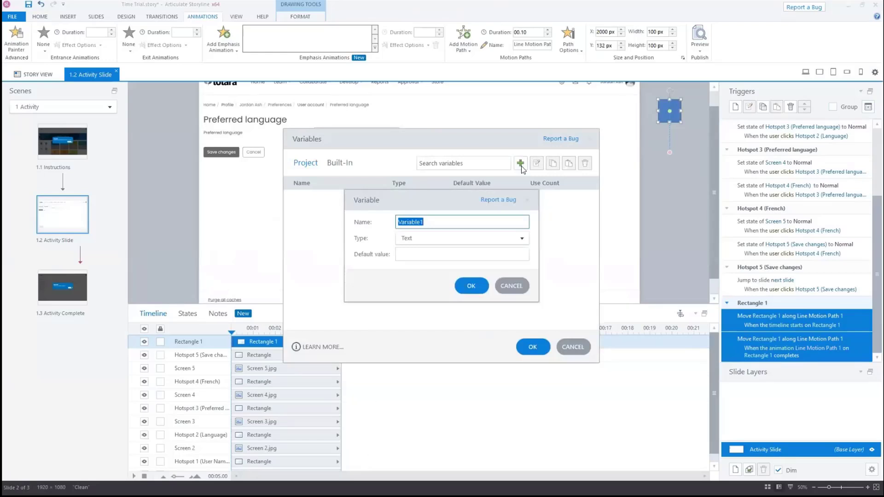
{"action": "type", "text": "Timer"}
{"action": "left_click", "coordinate": [483, 239]}
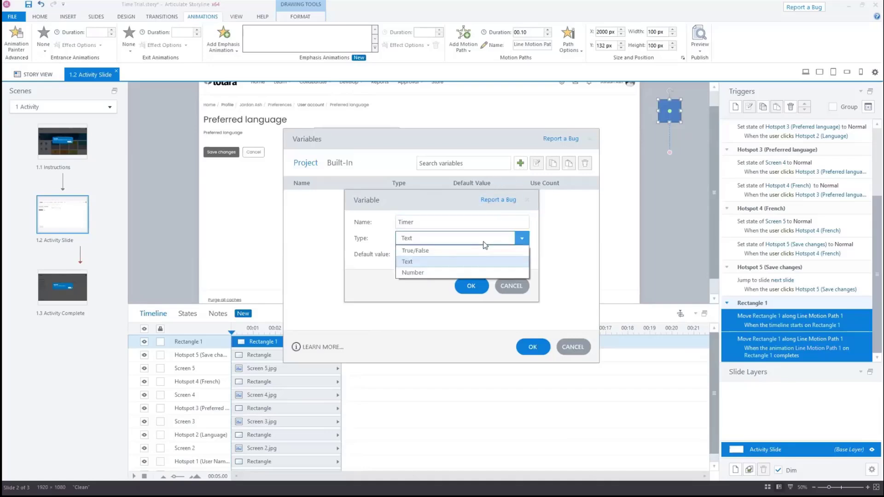
{"action": "left_click", "coordinate": [481, 272]}
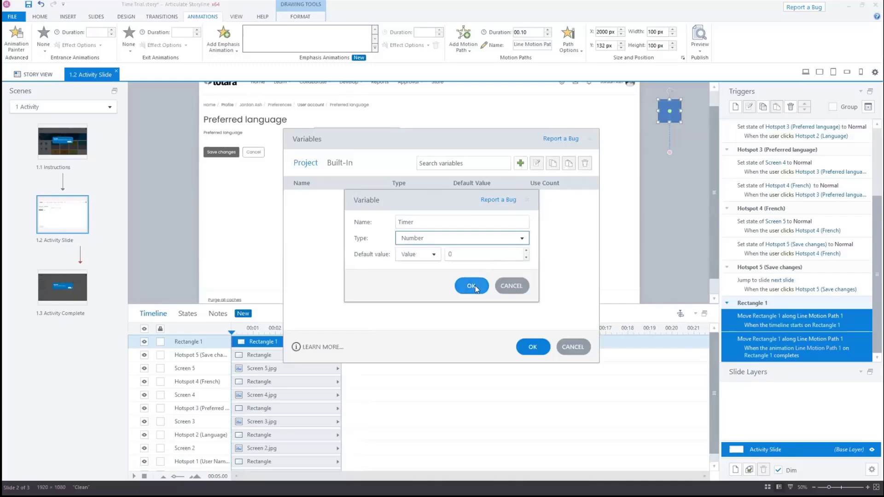
{"action": "left_click", "coordinate": [471, 284]}
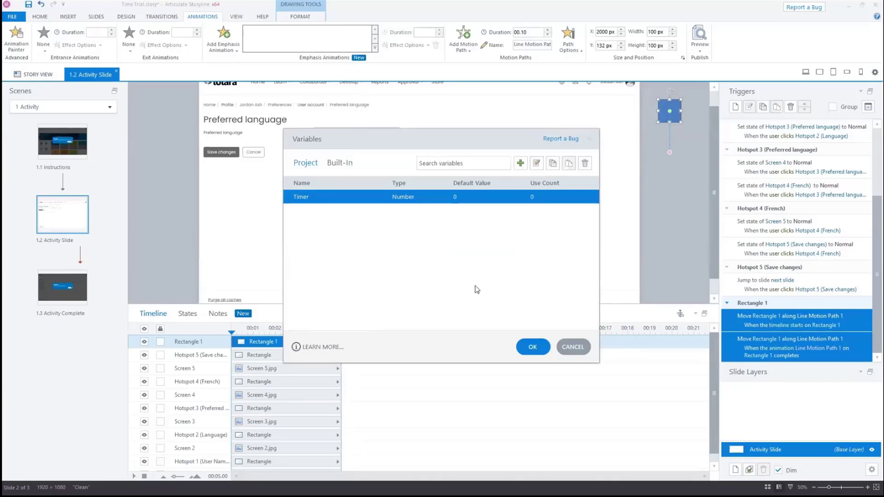
{"action": "left_click", "coordinate": [533, 346]}
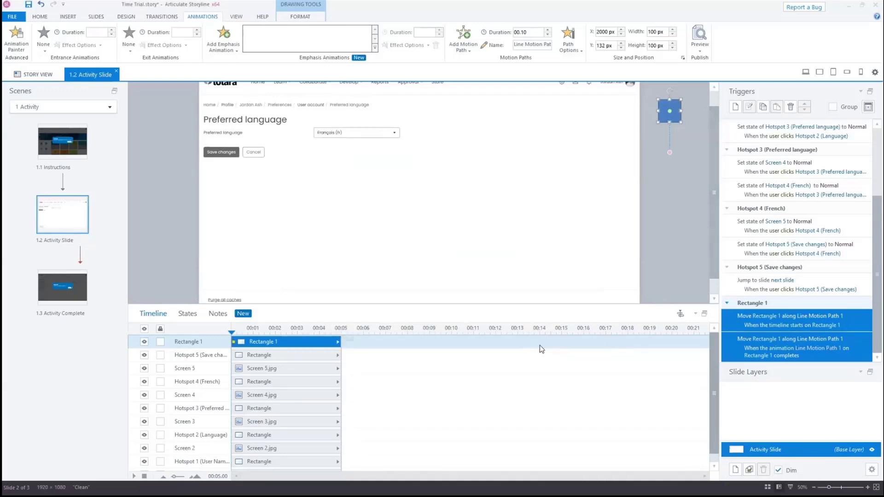
Add a trigger that adds 0.1 to Timer when Rectangle 1's Line Motion Path 1 animation completes
{"action": "left_click", "coordinate": [735, 107]}
{"action": "left_click", "coordinate": [419, 149]}
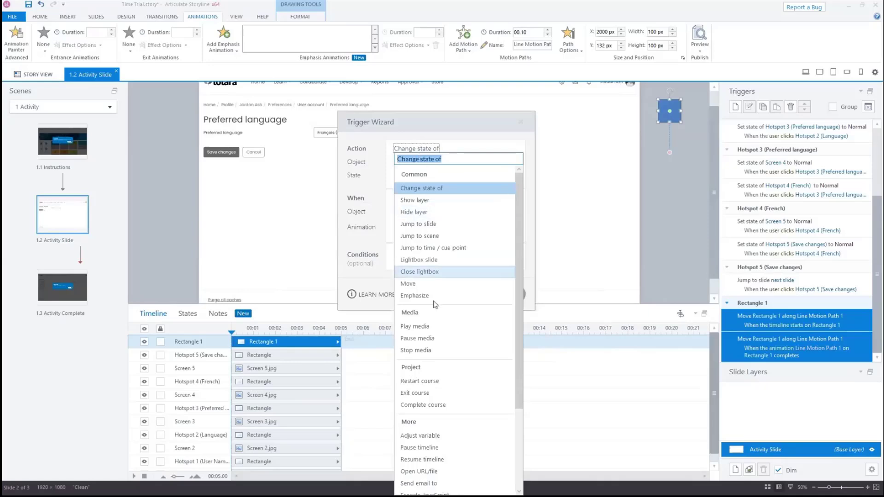
{"action": "left_click", "coordinate": [420, 435]}
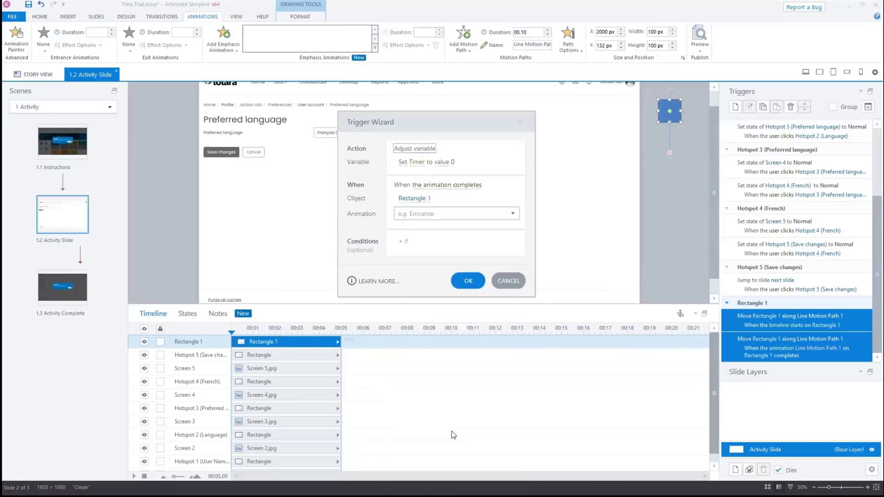
{"action": "left_click", "coordinate": [404, 164]}
{"action": "left_click", "coordinate": [424, 222]}
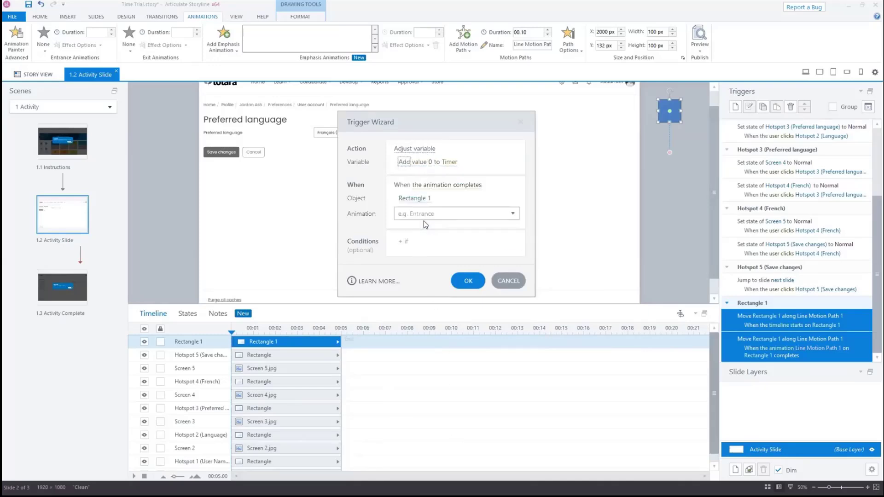
{"action": "left_click", "coordinate": [431, 162]}
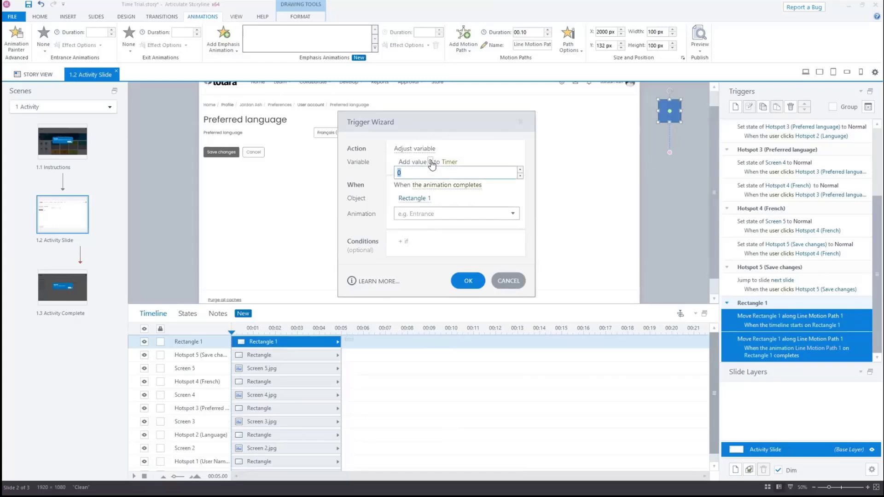
{"action": "type", "text": "0.1"}
{"action": "key", "text": "Return"}
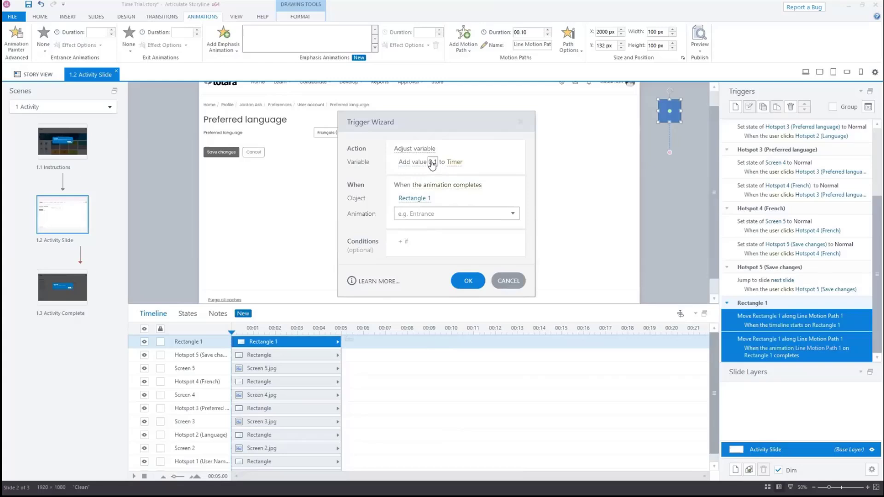
{"action": "left_click", "coordinate": [458, 213]}
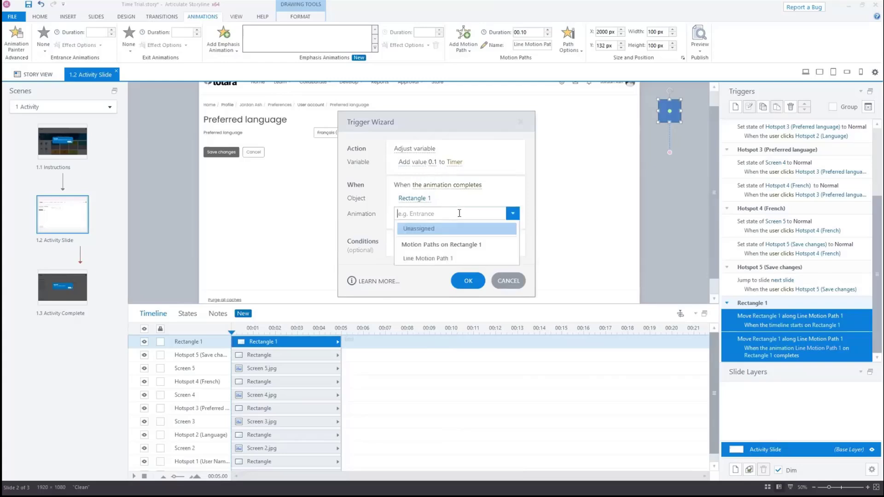
{"action": "left_click", "coordinate": [469, 259]}
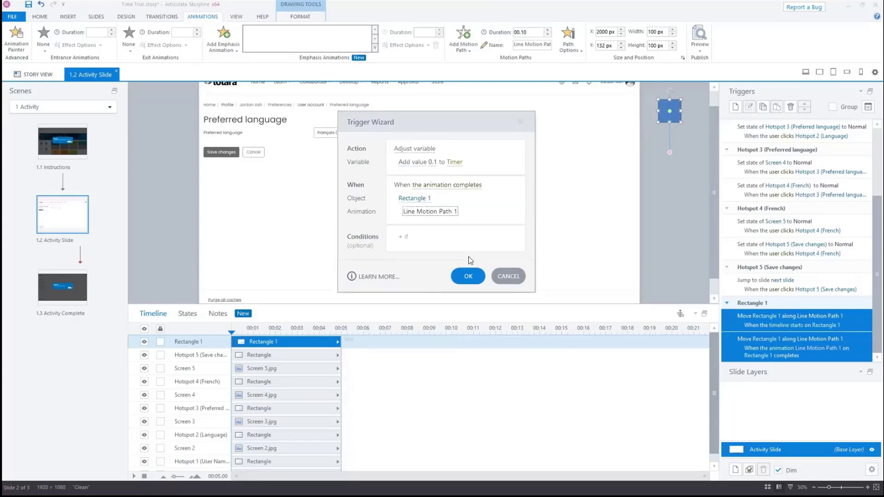
{"action": "left_click", "coordinate": [468, 276]}
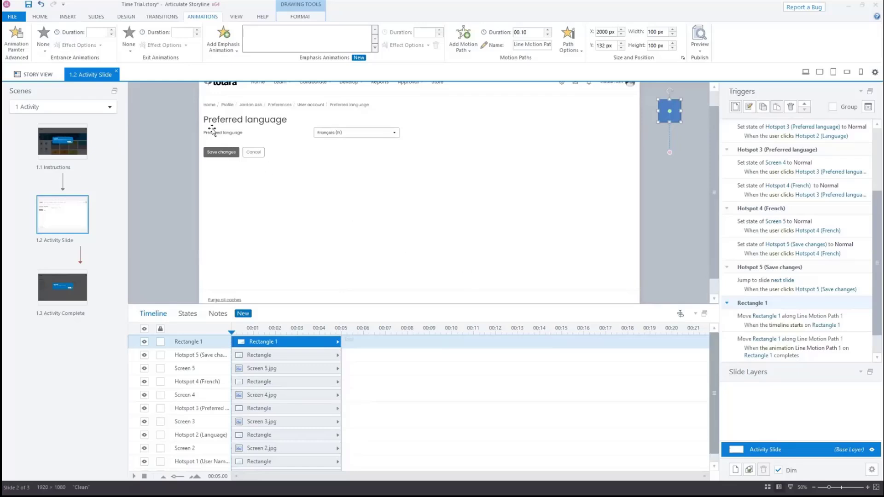
Insert a text box near the slide's lower right corner containing a reference to the Timer variable
{"action": "left_click", "coordinate": [72, 18]}
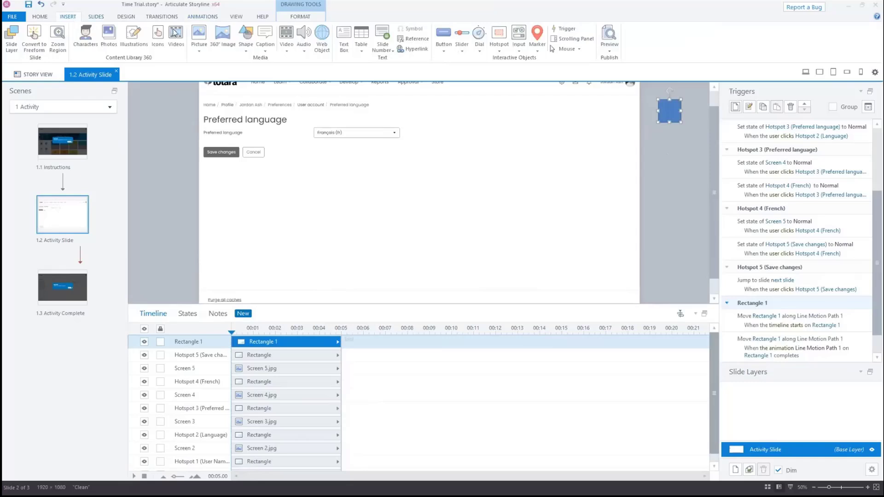
{"action": "left_click", "coordinate": [347, 49]}
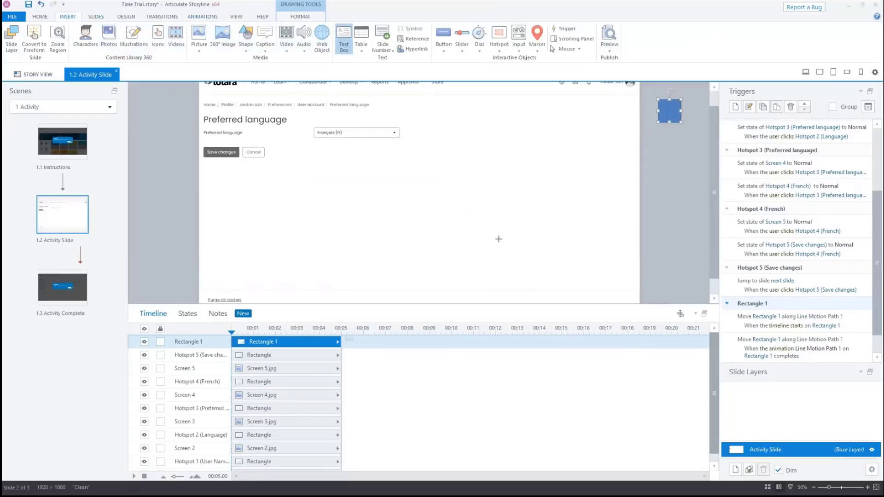
{"action": "left_click", "coordinate": [587, 279]}
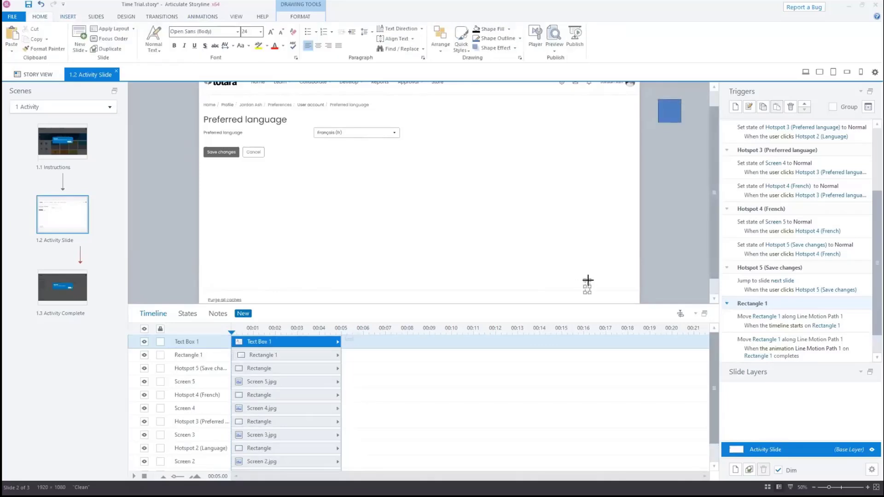
{"action": "left_click", "coordinate": [75, 18]}
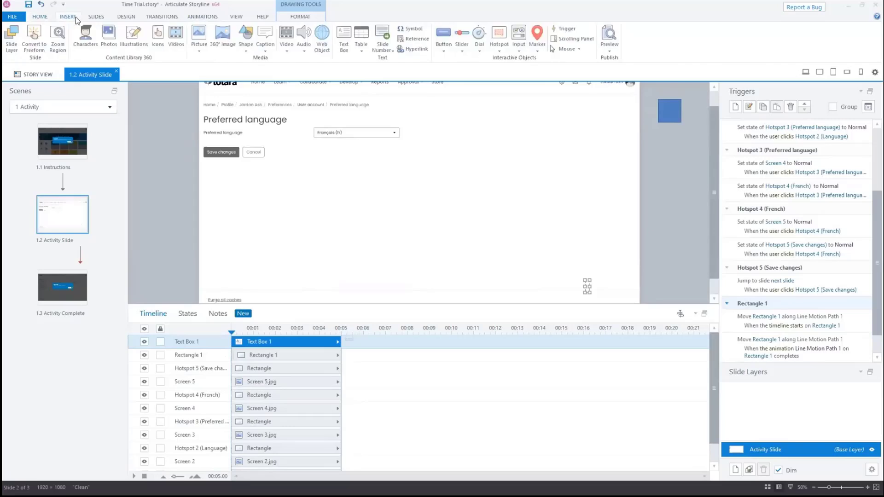
{"action": "left_click", "coordinate": [416, 40]}
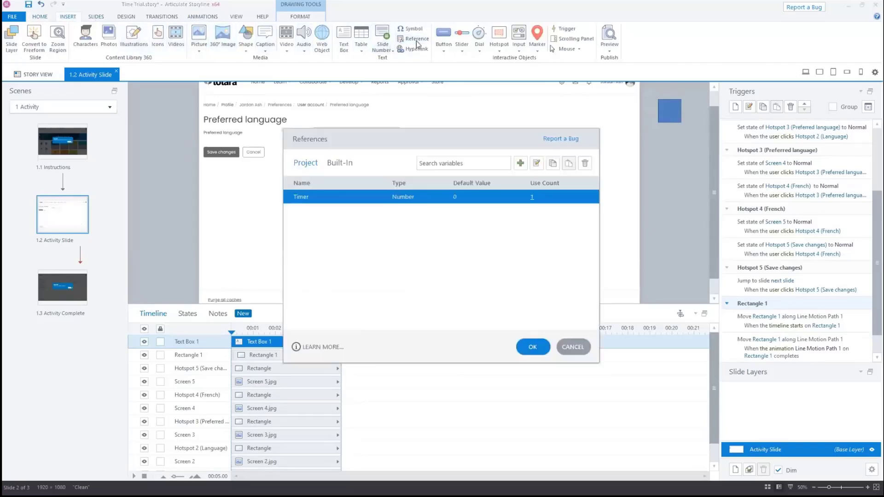
{"action": "left_click", "coordinate": [530, 346]}
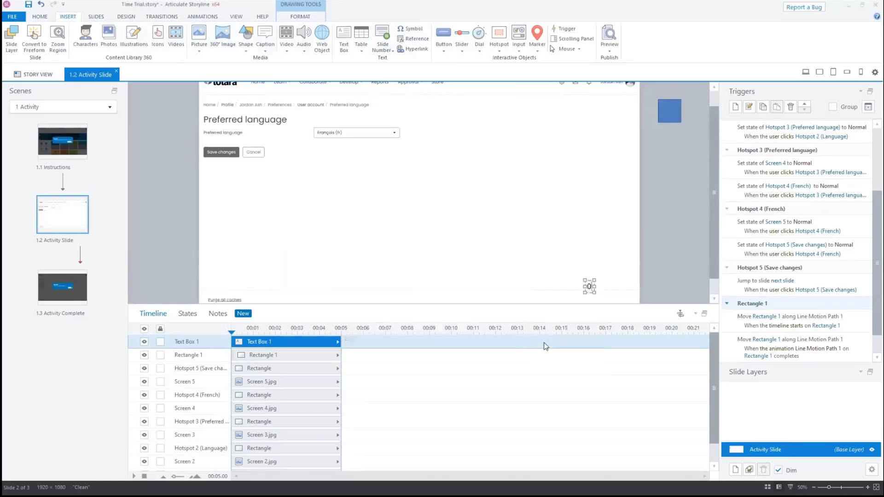
Increase the timer text box's font size to 44 and widen the box
{"action": "left_click", "coordinate": [40, 16]}
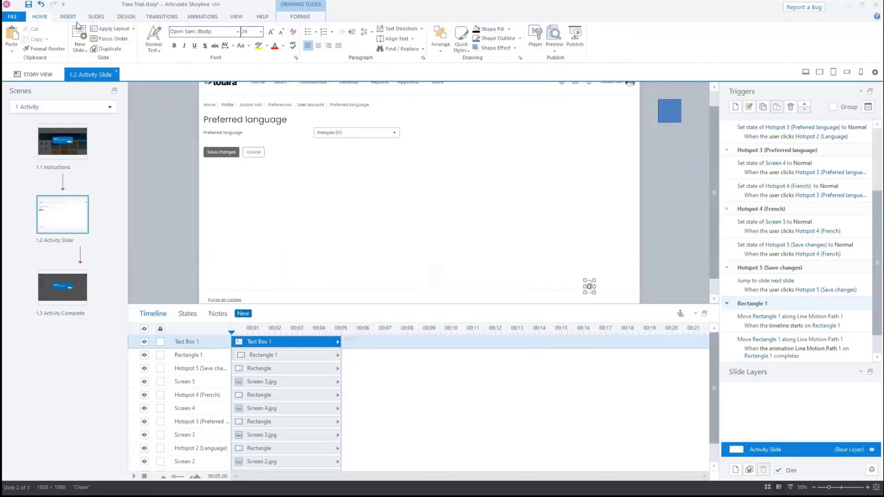
{"action": "left_click", "coordinate": [271, 32]}
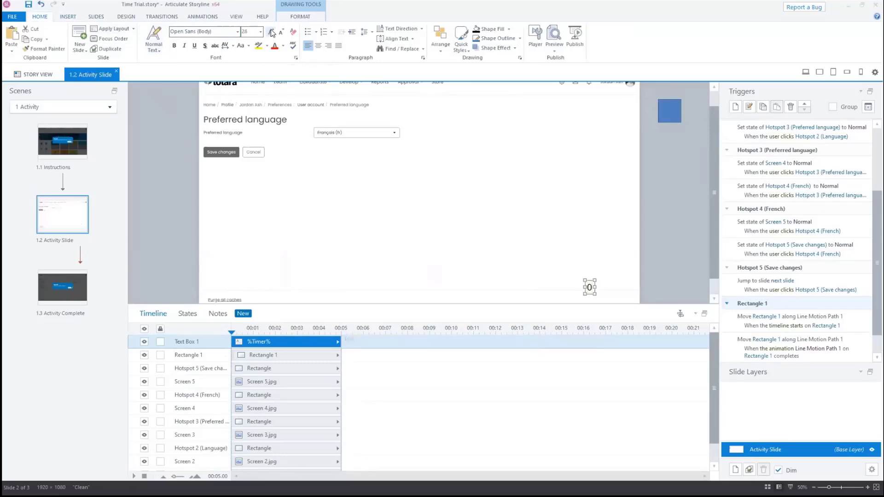
{"action": "left_click", "coordinate": [271, 32]}
{"action": "left_click", "coordinate": [272, 32]}
{"action": "left_click", "coordinate": [271, 32]}
{"action": "left_click", "coordinate": [272, 33]}
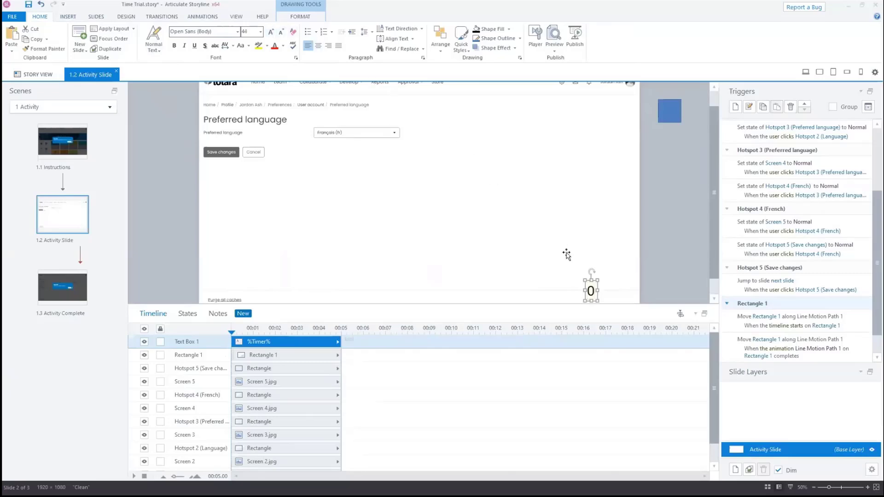
{"action": "left_click_drag", "start_coordinate": [597, 290], "coordinate": [619, 292]}
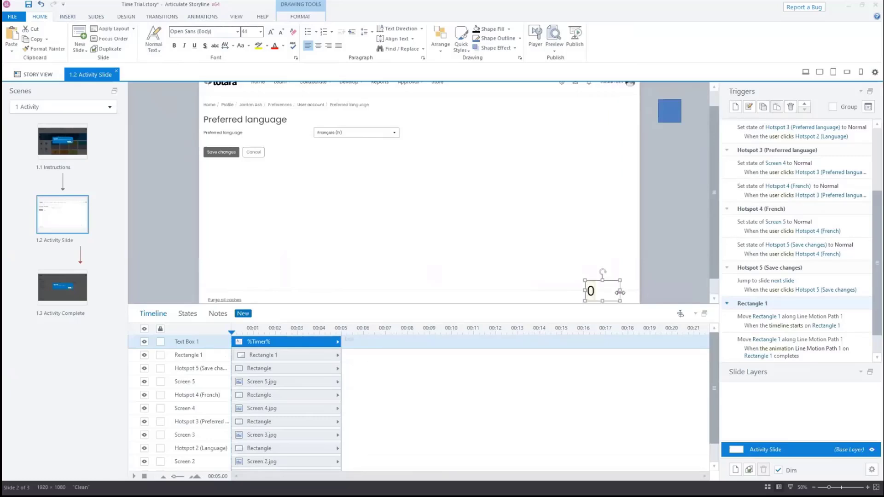
Preview this slide to check the timer counting while navigating to Language, then close the preview
{"action": "left_click", "coordinate": [555, 50]}
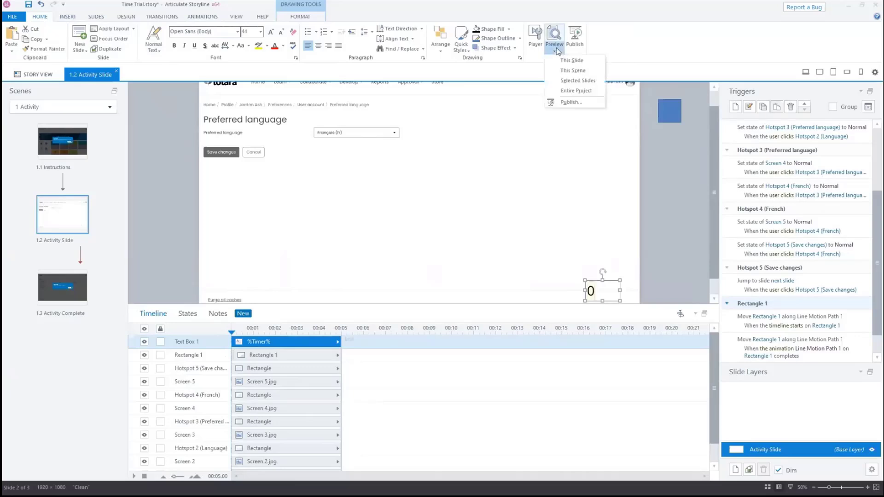
{"action": "left_click", "coordinate": [577, 63]}
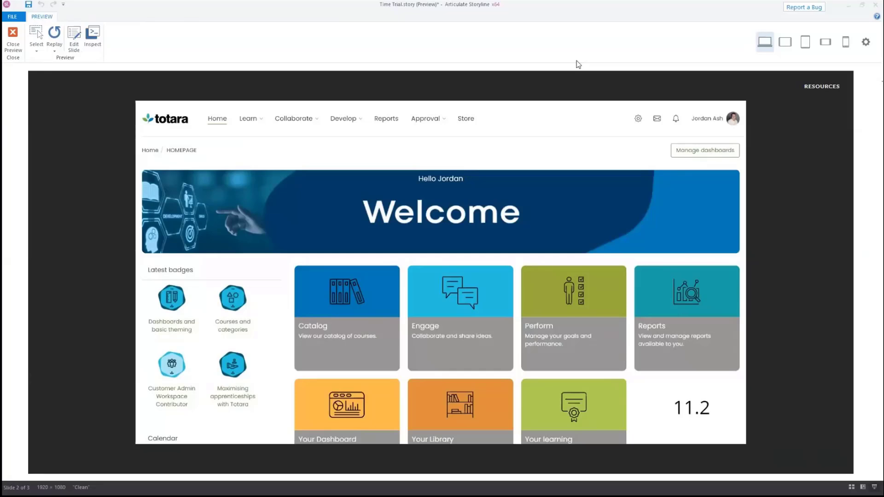
{"action": "left_click", "coordinate": [716, 121]}
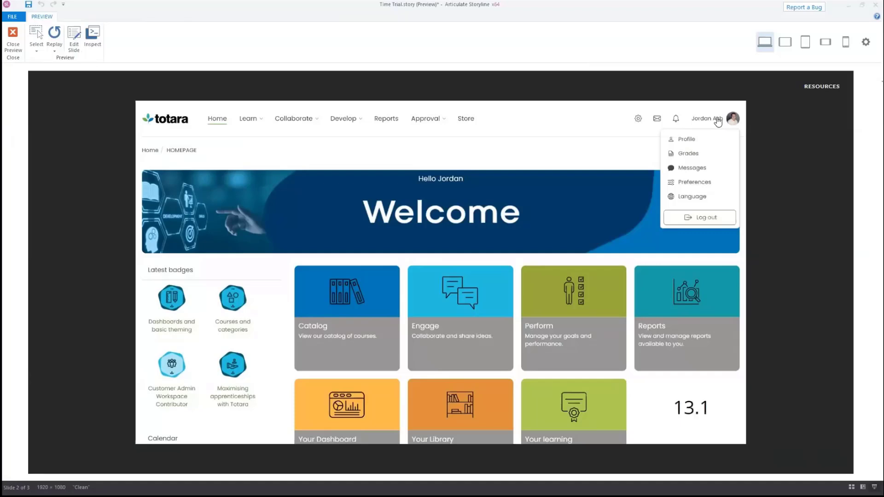
{"action": "left_click", "coordinate": [701, 198]}
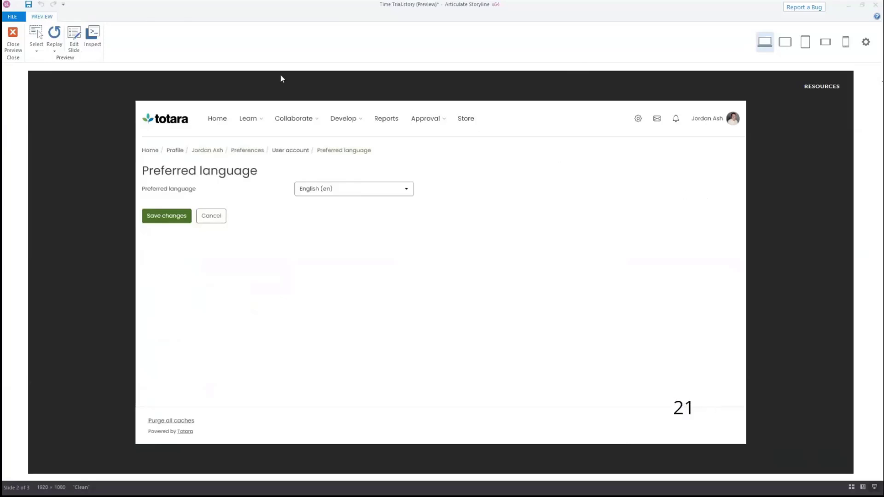
{"action": "left_click", "coordinate": [13, 36]}
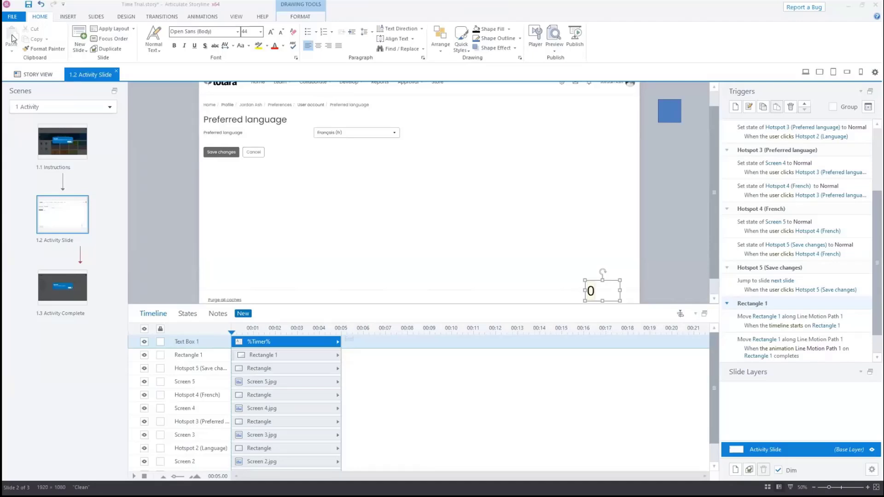
On the Activity Complete slide, insert the Timer reference after "You have completed the challenge in" and add " seconds!"
{"action": "left_click", "coordinate": [65, 281]}
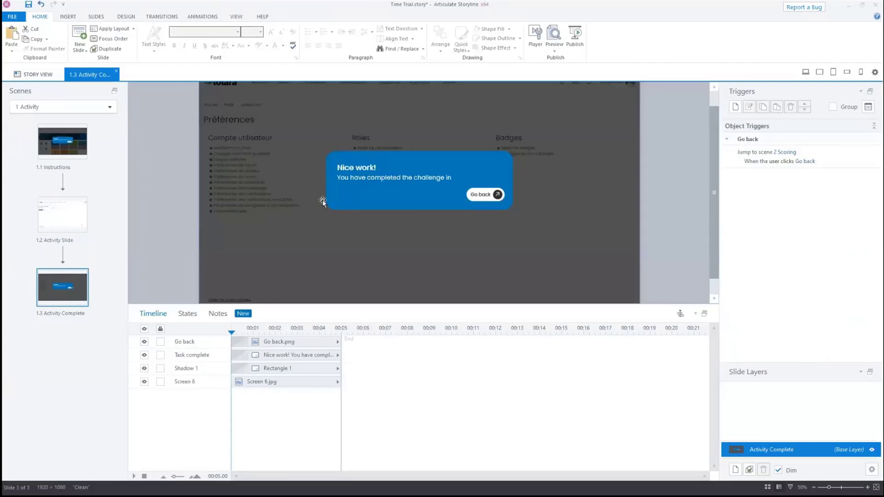
{"action": "left_click", "coordinate": [456, 175]}
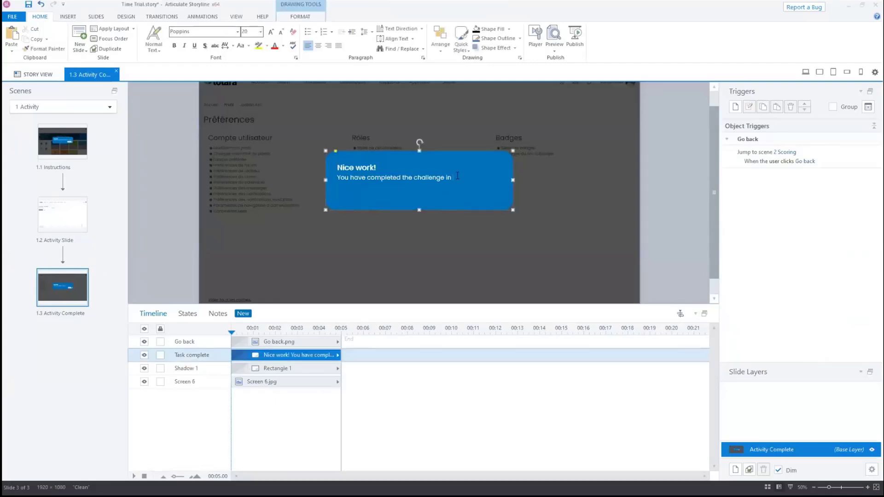
{"action": "left_click", "coordinate": [60, 17]}
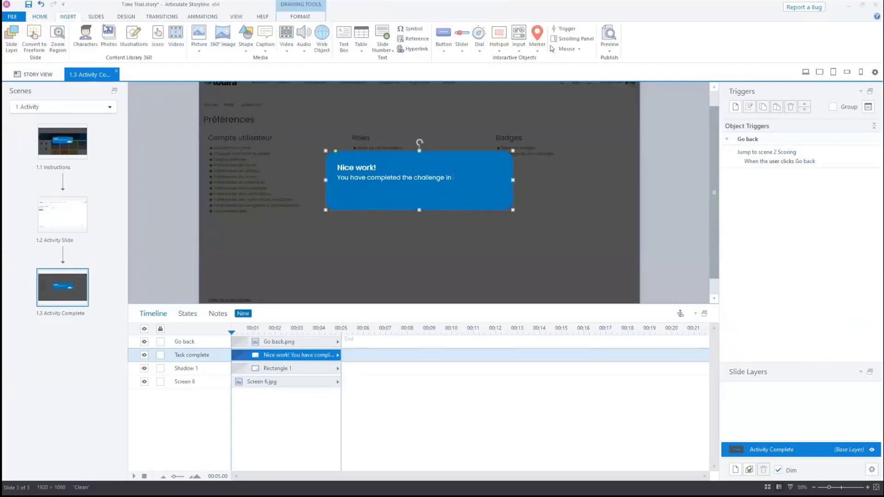
{"action": "left_click", "coordinate": [413, 39]}
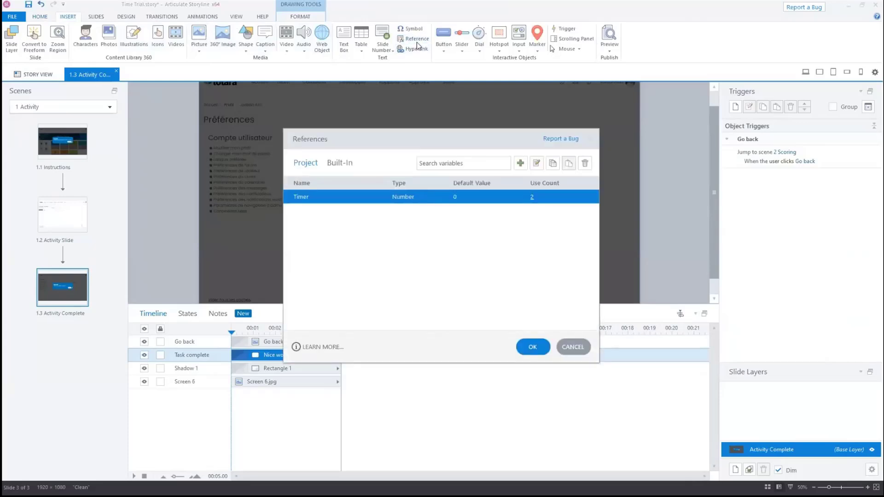
{"action": "left_click", "coordinate": [531, 347]}
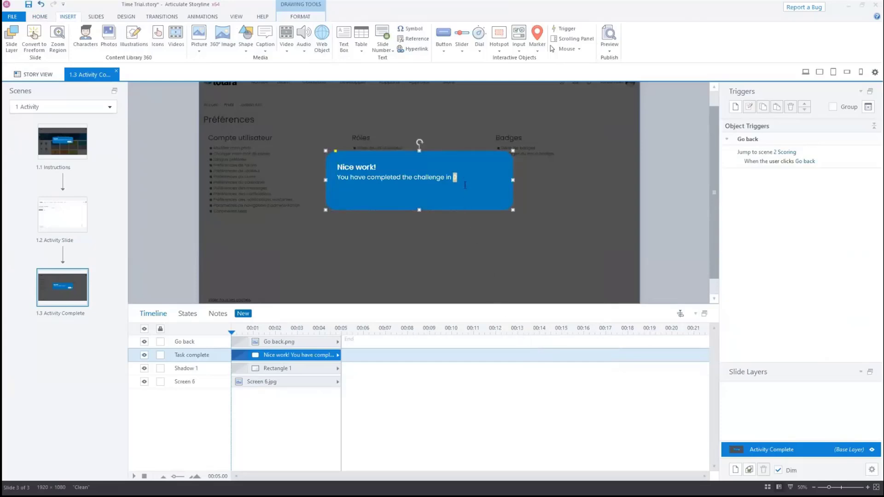
{"action": "mouse_move", "coordinate": [465, 177]}
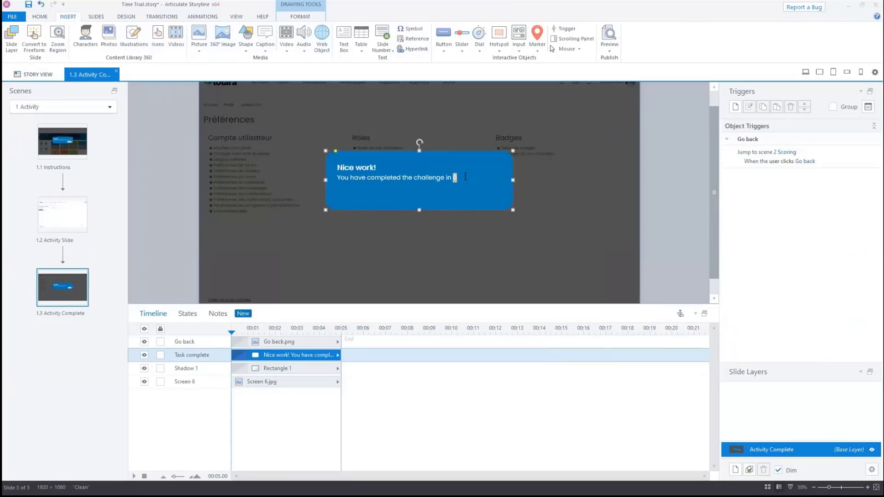
{"action": "type", "text": "conds!"}
Preview the scene and complete the task by changing the preferred language to Français (fr) and saving
{"action": "left_click", "coordinate": [609, 46]}
{"action": "left_click", "coordinate": [631, 73]}
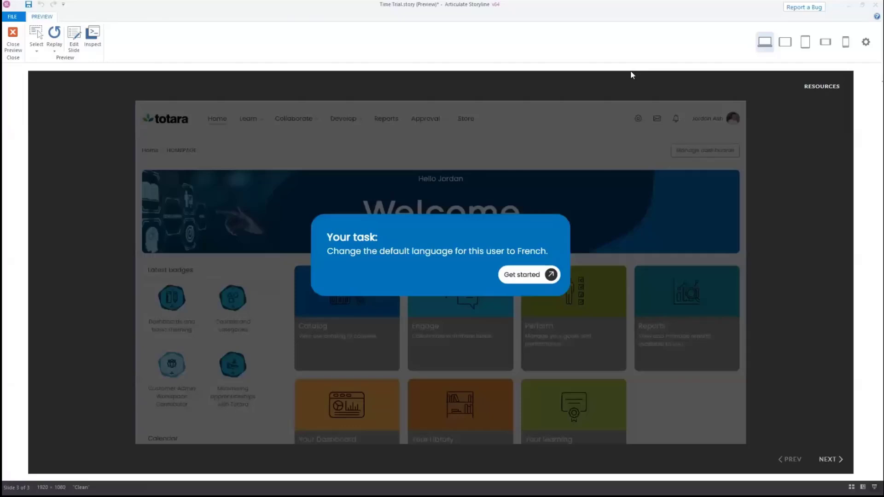
{"action": "left_click", "coordinate": [548, 280]}
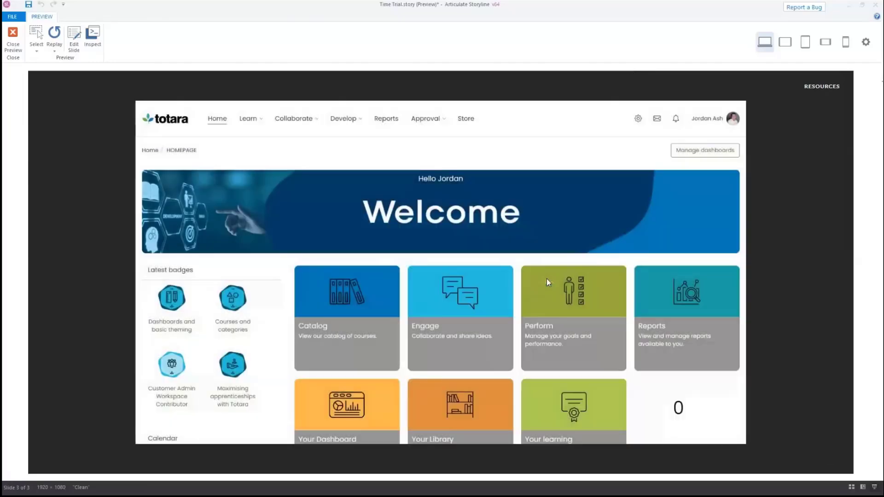
{"action": "left_click", "coordinate": [727, 122]}
{"action": "left_click", "coordinate": [702, 197]}
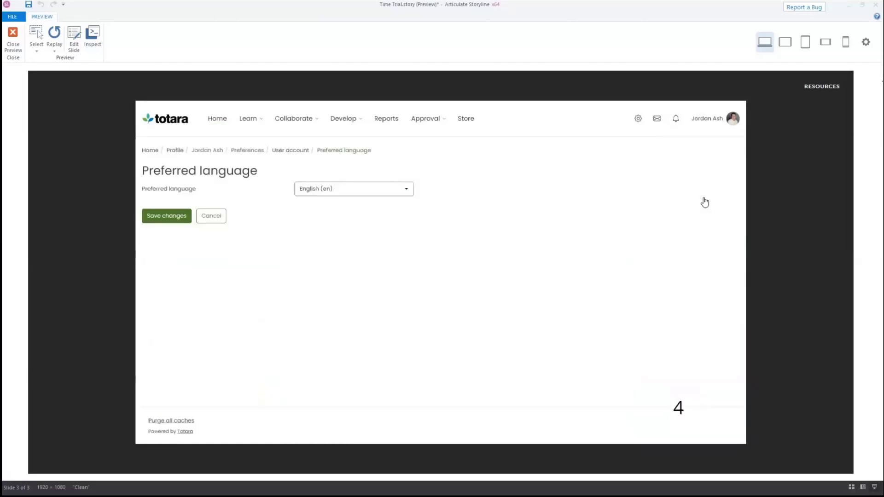
{"action": "left_click", "coordinate": [388, 188]}
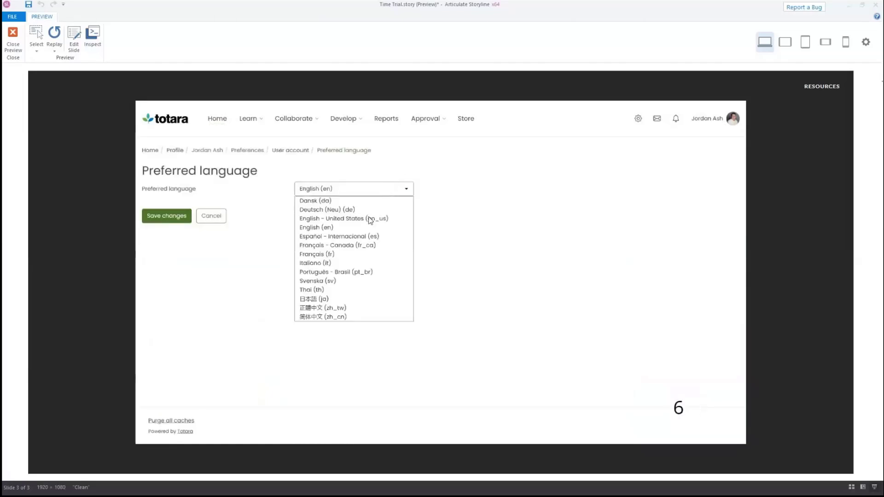
{"action": "left_click", "coordinate": [323, 254]}
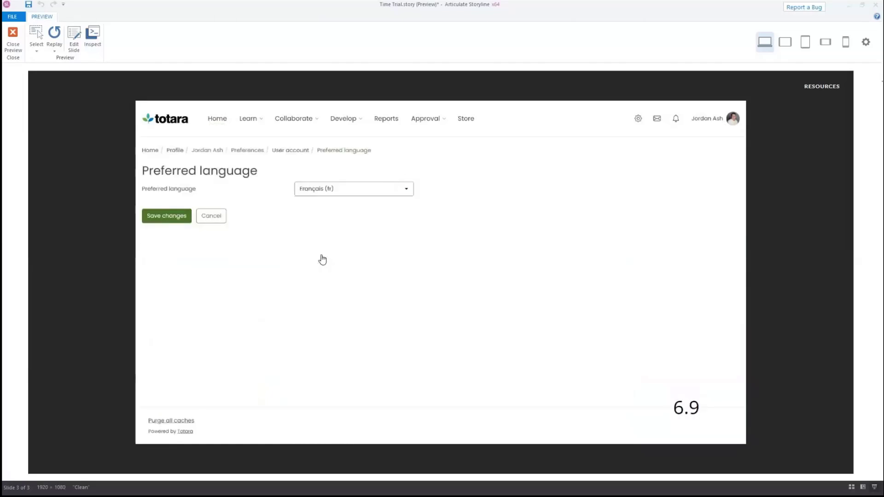
{"action": "left_click", "coordinate": [174, 220]}
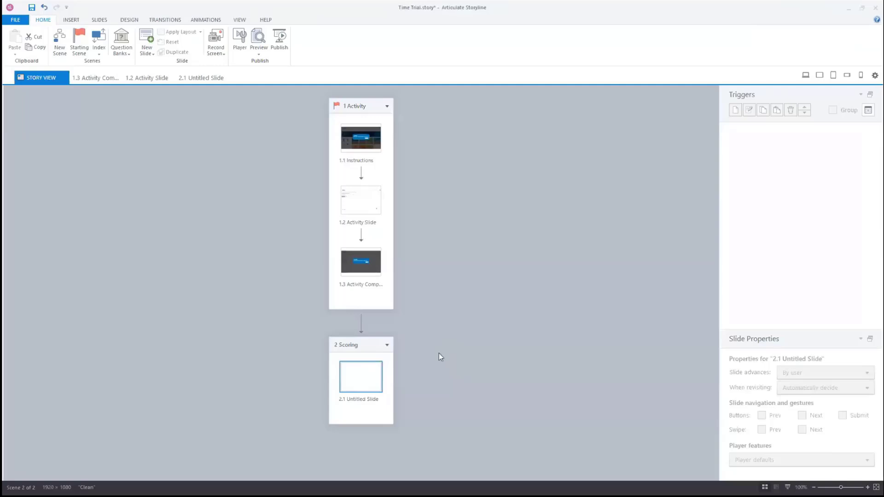
Open the untitled slide in the Scoring scene
{"action": "double_click", "coordinate": [365, 373]}
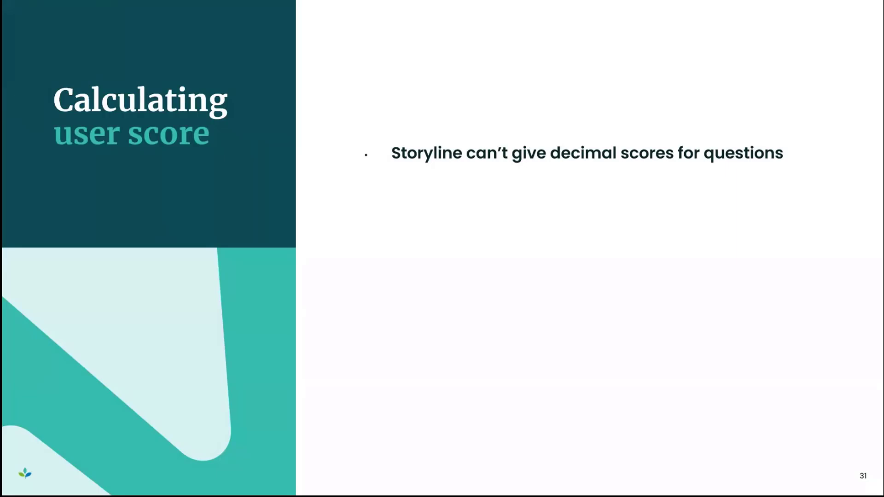
{"action": "key", "text": "Right"}
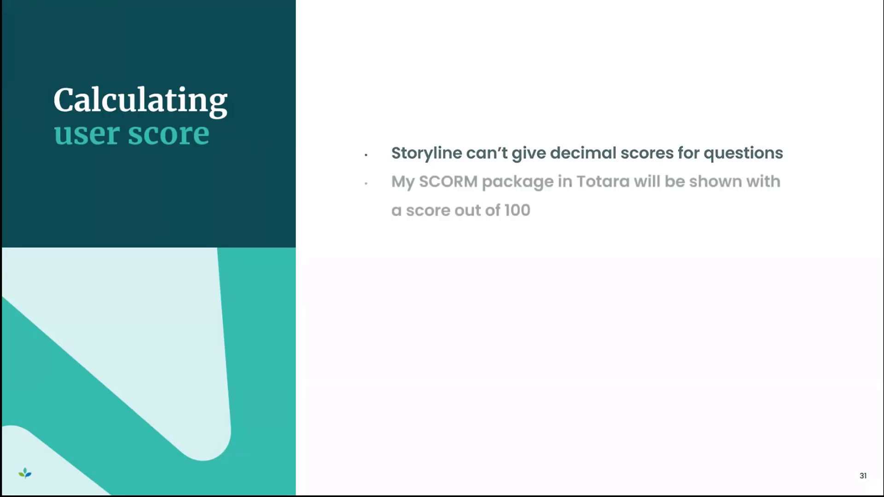
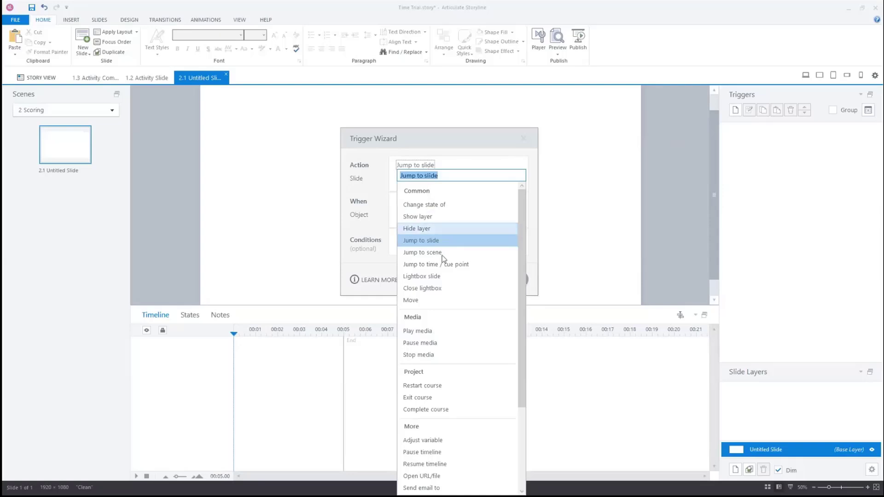
Add a slide trigger that multiplies the Timer variable by 10 when the timeline starts on this slide
{"action": "left_click", "coordinate": [474, 439]}
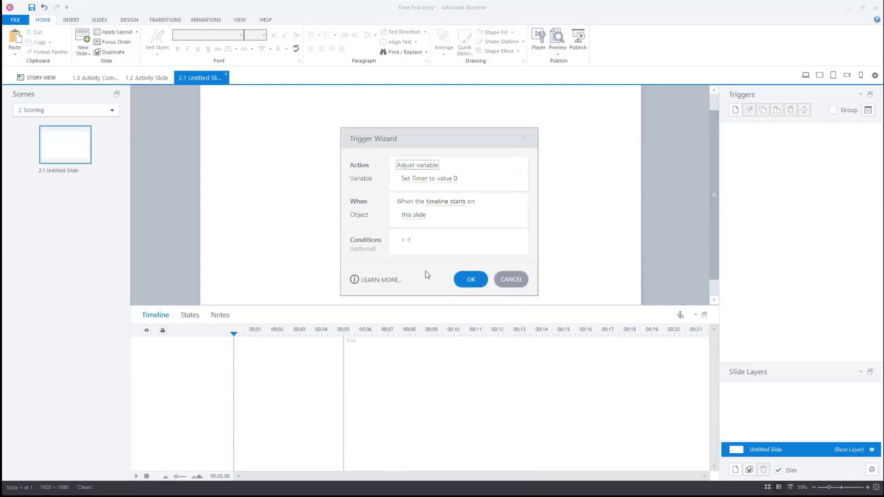
{"action": "left_click", "coordinate": [405, 180]}
{"action": "left_click", "coordinate": [423, 219]}
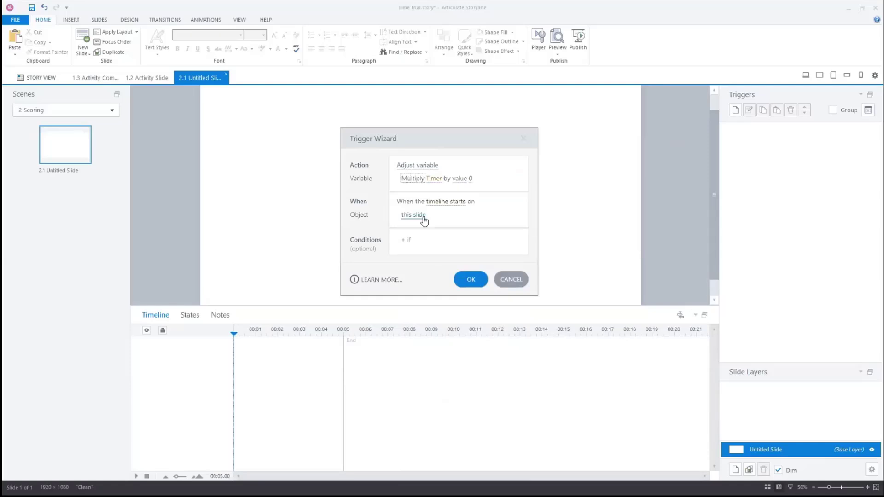
{"action": "left_click", "coordinate": [470, 180]}
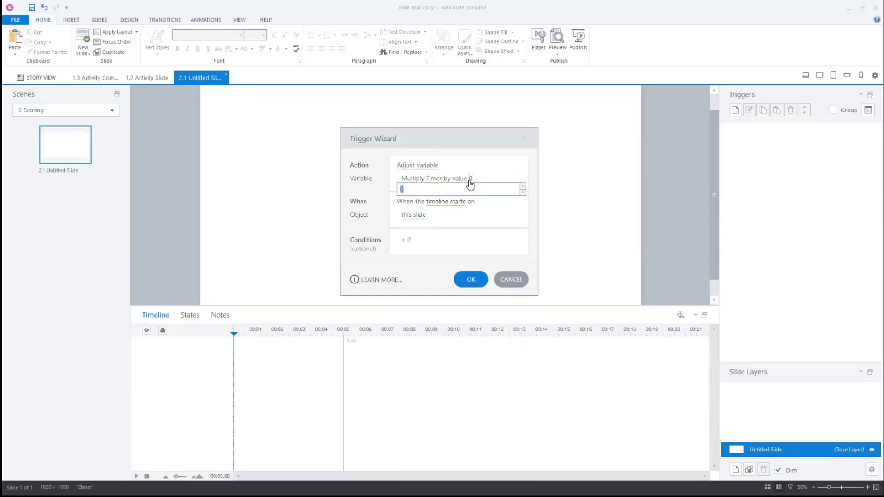
{"action": "type", "text": "10"}
{"action": "key", "text": "Return"}
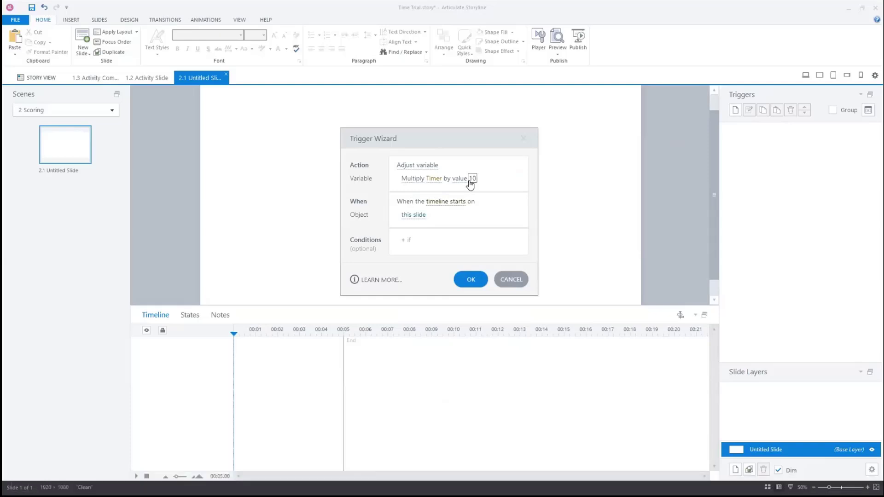
{"action": "left_click", "coordinate": [474, 281]}
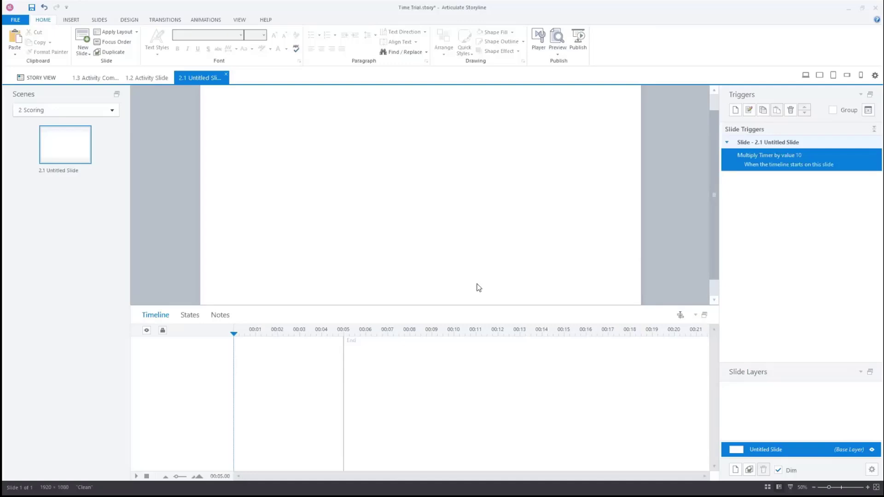
Add a second slide trigger that jumps to the next slide when the timeline starts
{"action": "left_click", "coordinate": [741, 108]}
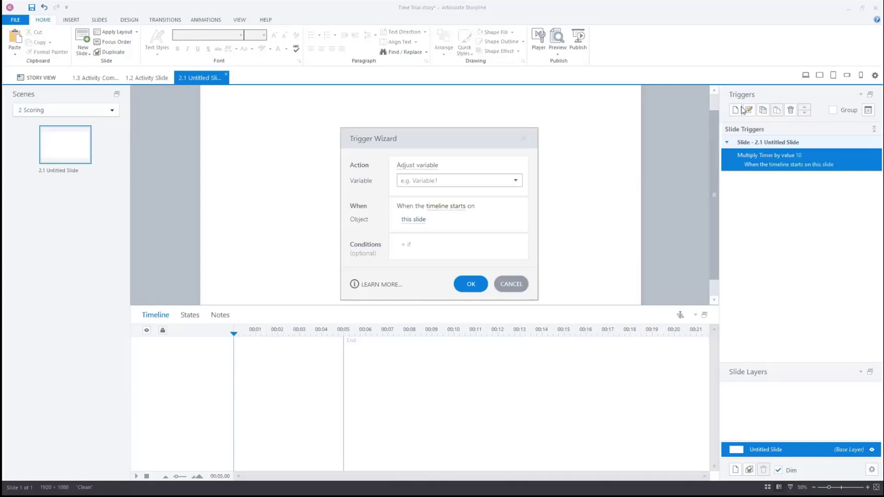
{"action": "left_click", "coordinate": [426, 165]}
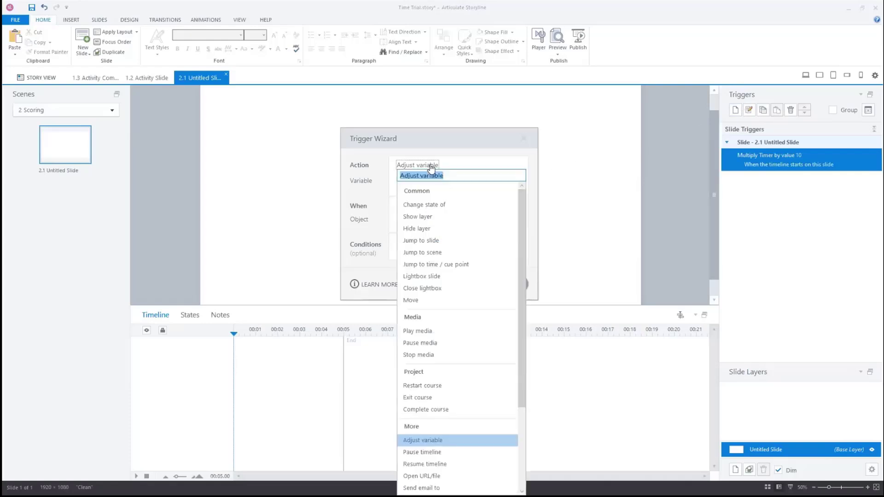
{"action": "left_click", "coordinate": [443, 240]}
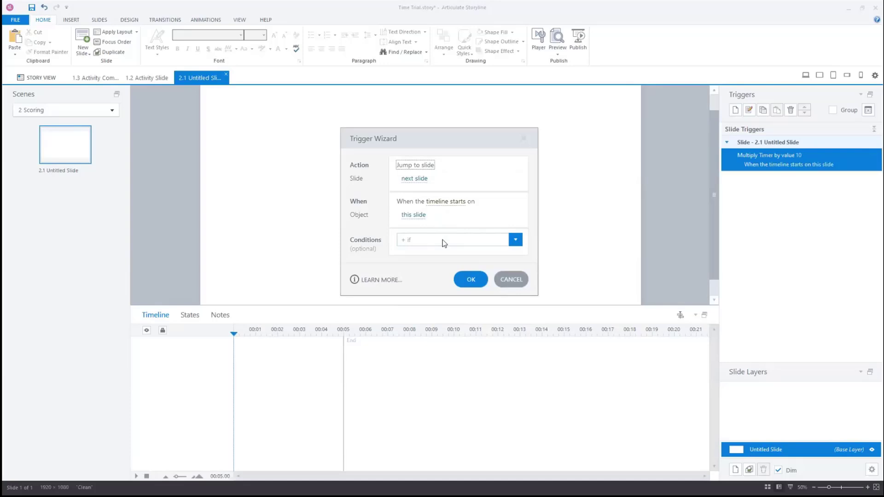
{"action": "left_click", "coordinate": [470, 279]}
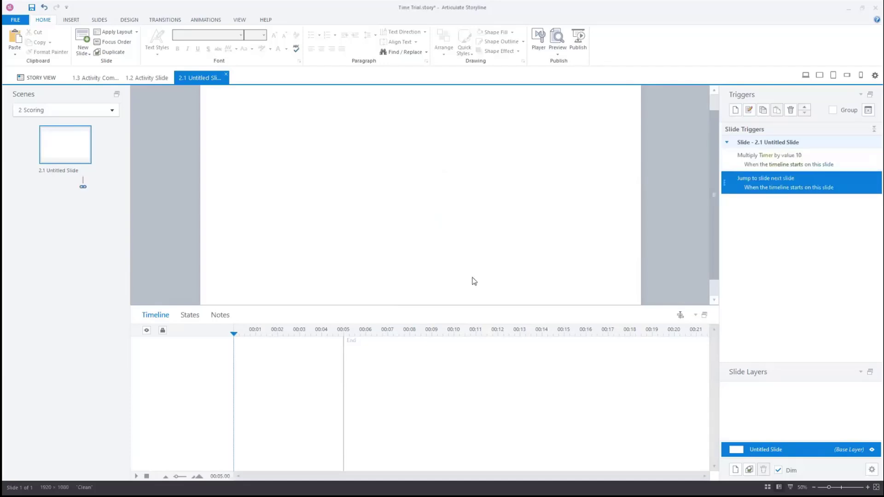
Insert a new True/False graded question slide after the untitled slide
{"action": "right_click", "coordinate": [73, 225]}
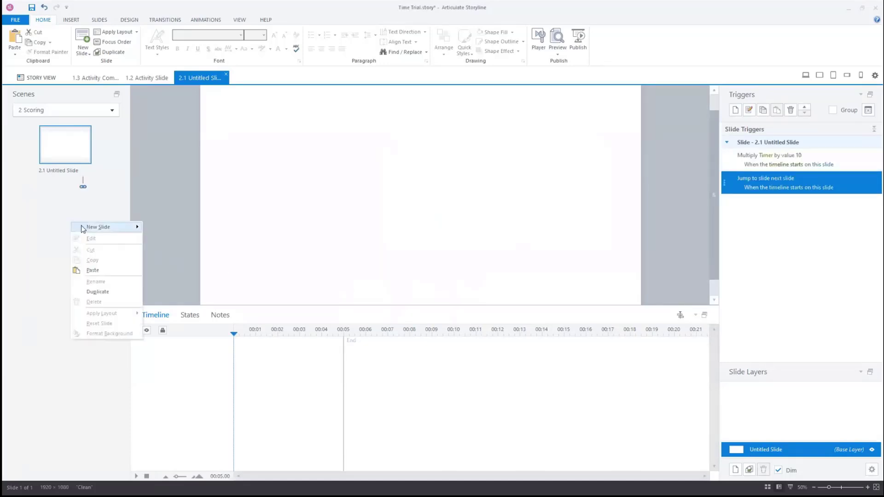
{"action": "mouse_move", "coordinate": [85, 230]}
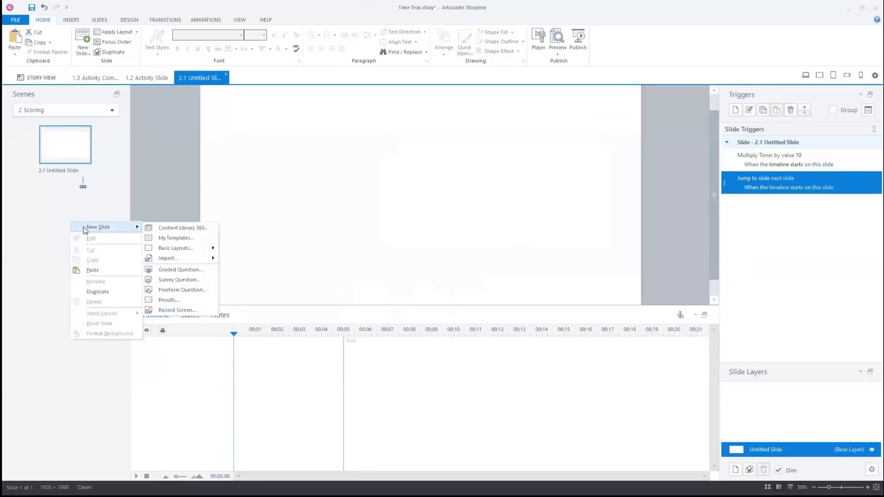
{"action": "left_click", "coordinate": [172, 270]}
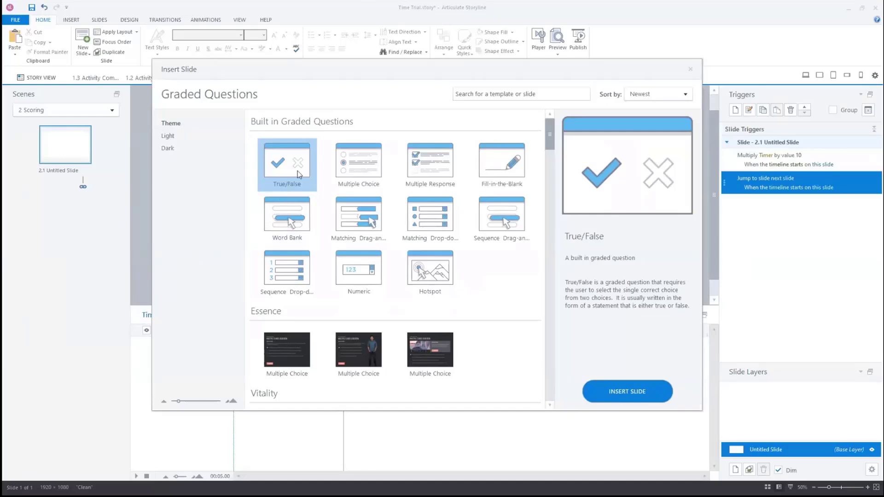
{"action": "left_click", "coordinate": [649, 399]}
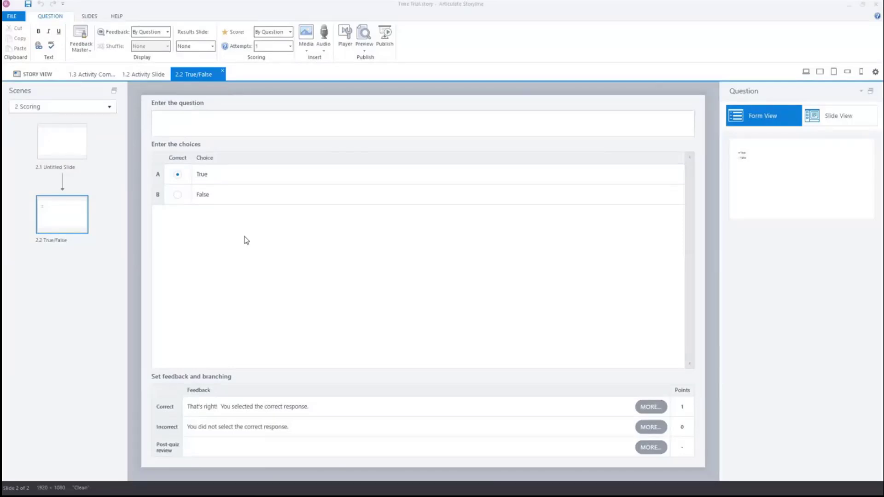
Enter 400 as the question text and set the points for a correct answer to 400
{"action": "left_click", "coordinate": [165, 127]}
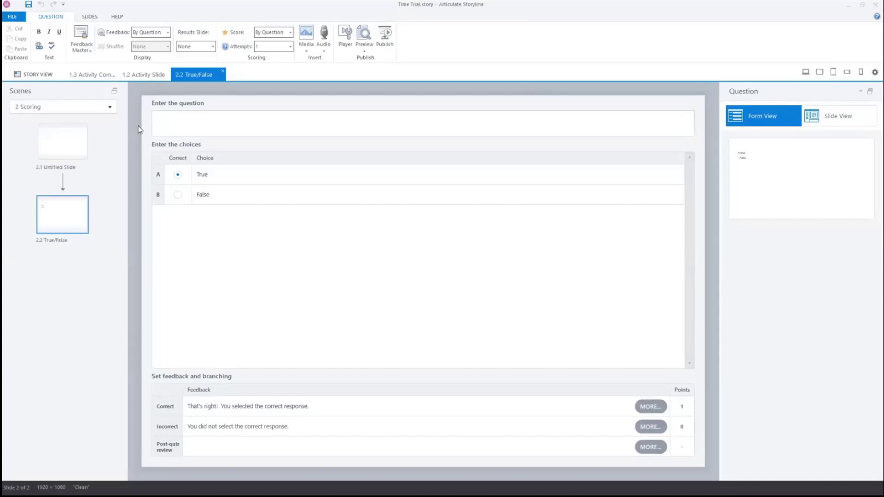
{"action": "type", "text": "400"}
{"action": "left_click", "coordinate": [684, 412]}
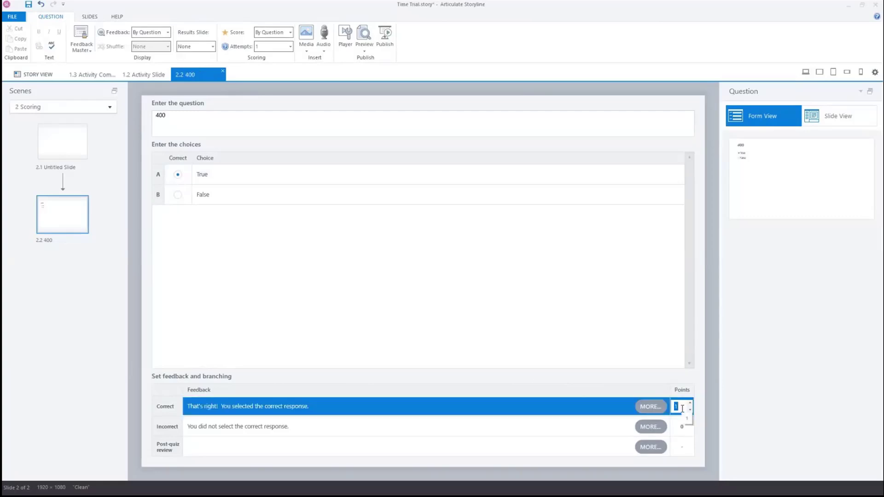
{"action": "type", "text": "400"}
{"action": "key", "text": "Return"}
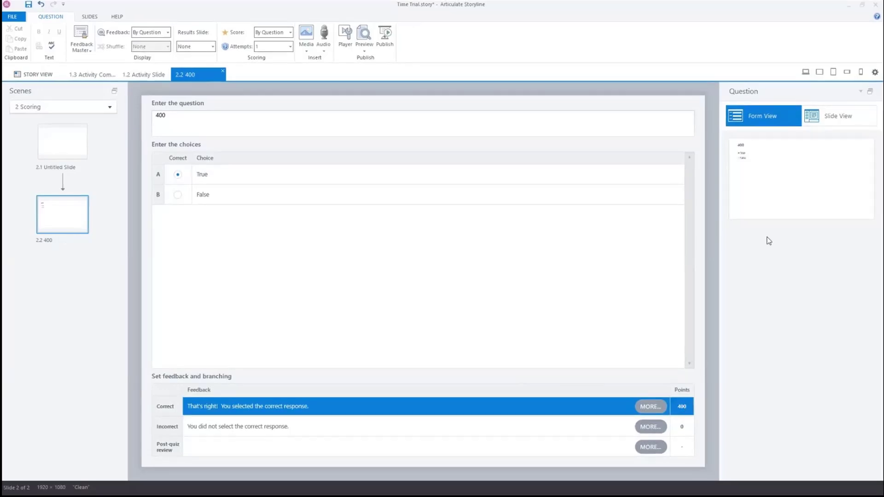
Switch to Slide View and delete the Incorrect and Correct feedback layers
{"action": "left_click", "coordinate": [841, 126]}
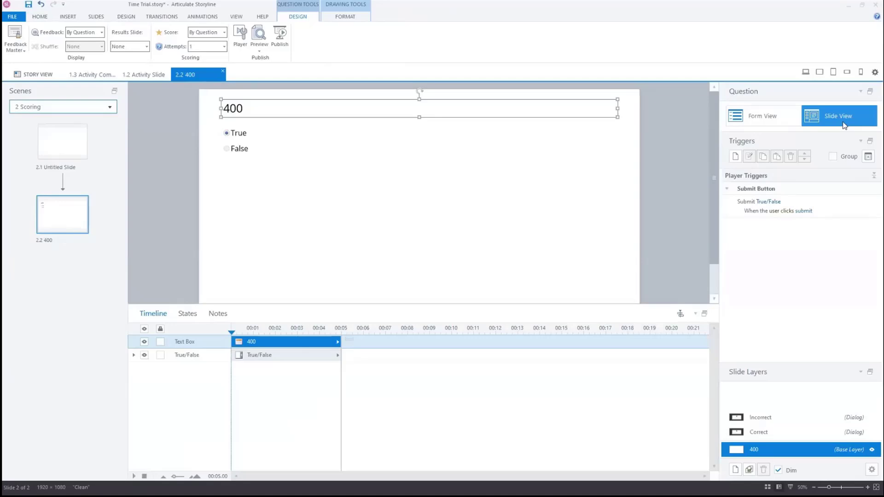
{"action": "left_click", "coordinate": [802, 421]}
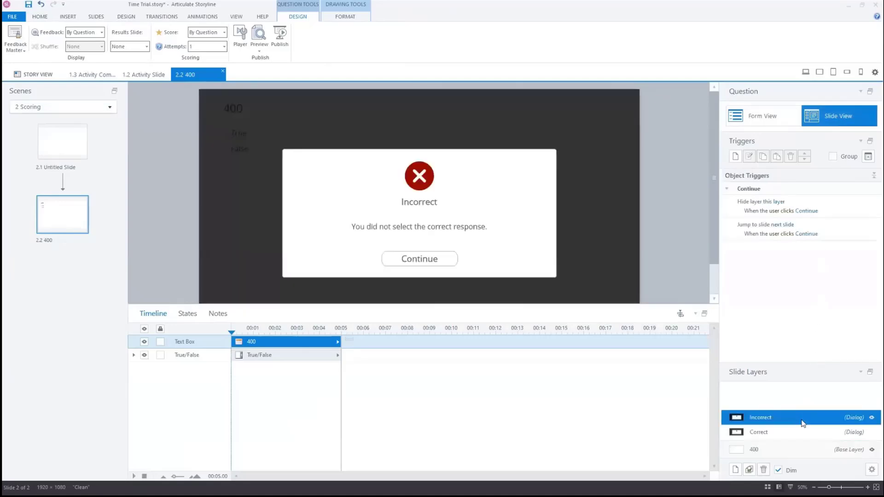
{"action": "key", "text": "Delete"}
{"action": "key", "text": "Delete"}
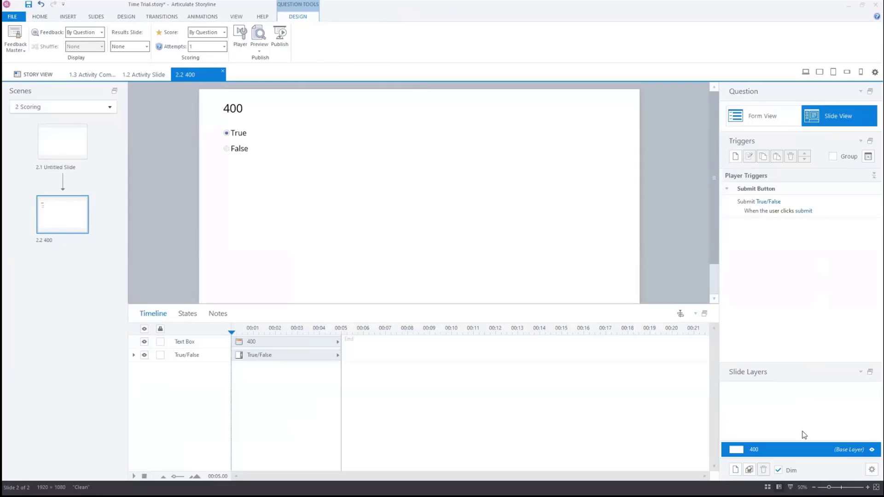
Create a trigger that changes Radio Button 1 "True" to the Selected state when the timeline starts
{"action": "left_click", "coordinate": [736, 157]}
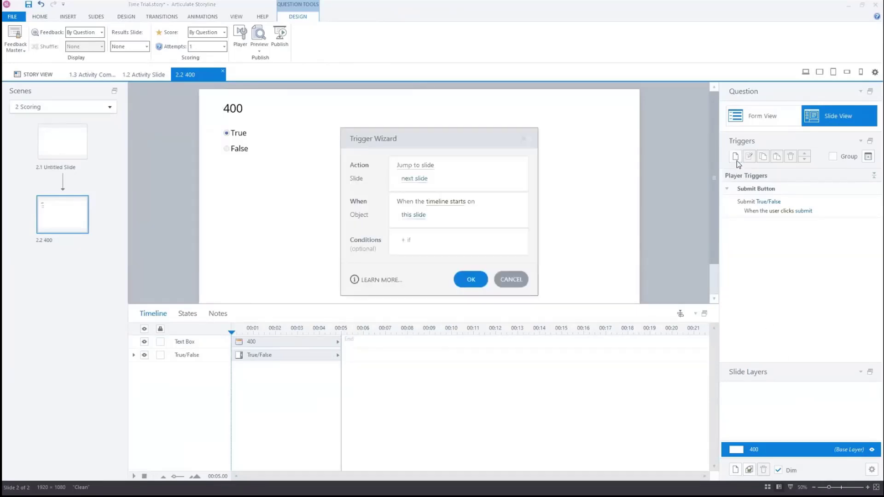
{"action": "left_click", "coordinate": [428, 165]}
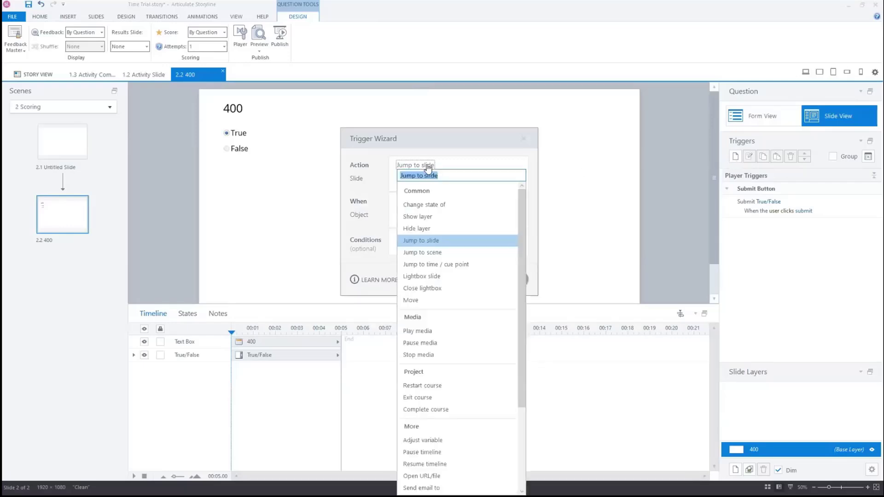
{"action": "left_click", "coordinate": [444, 203]}
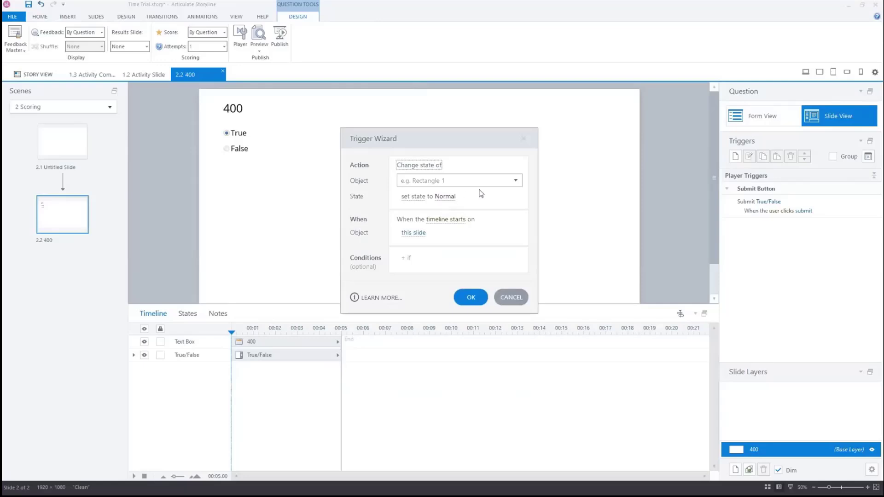
{"action": "left_click", "coordinate": [505, 182]}
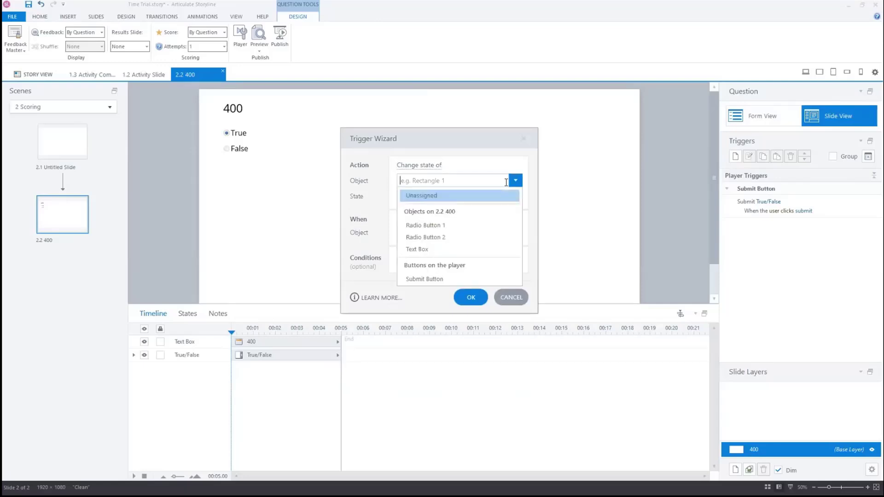
{"action": "left_click", "coordinate": [456, 225]}
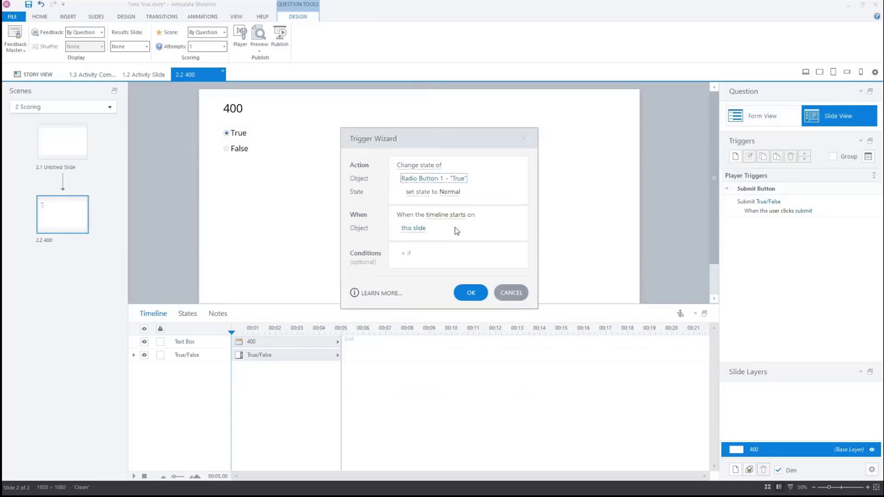
{"action": "left_click", "coordinate": [456, 192]}
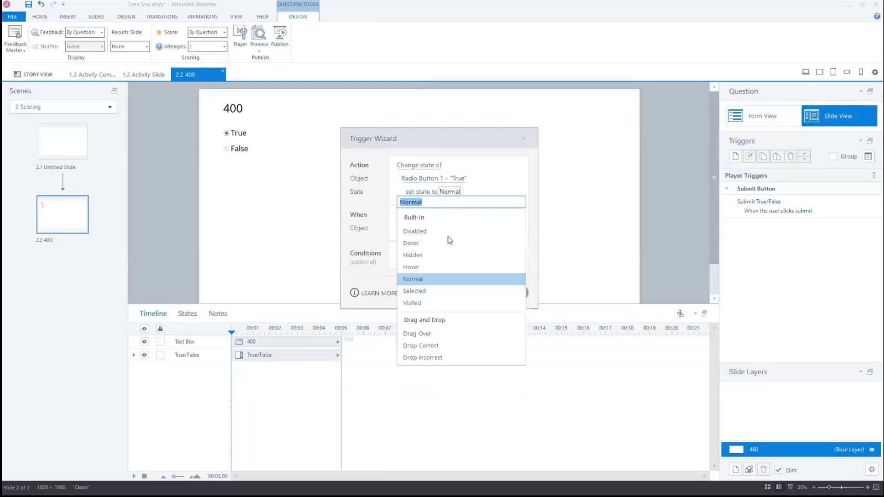
{"action": "left_click", "coordinate": [447, 291]}
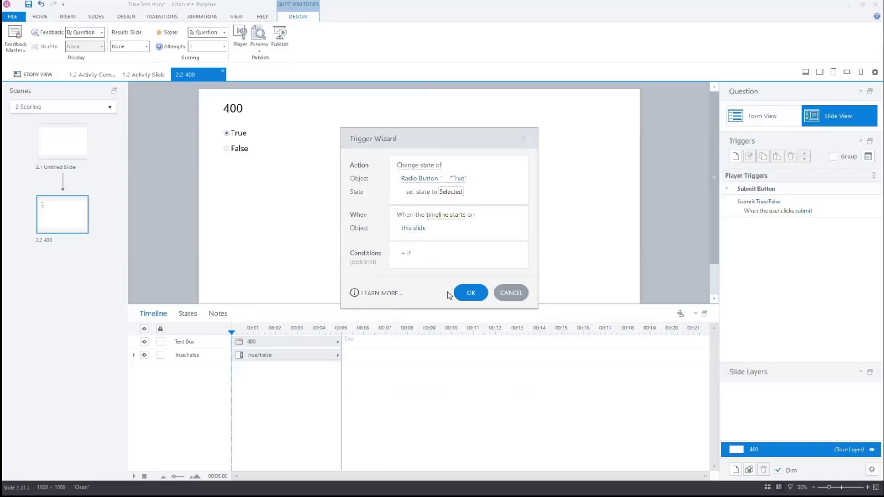
Add a condition to the trigger: if Timer is greater than or equal to 400
{"action": "left_click", "coordinate": [430, 253]}
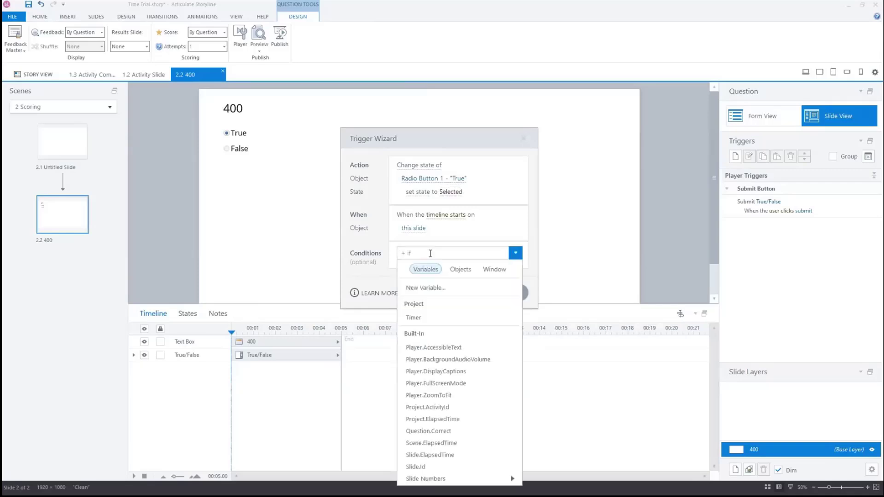
{"action": "left_click", "coordinate": [446, 316]}
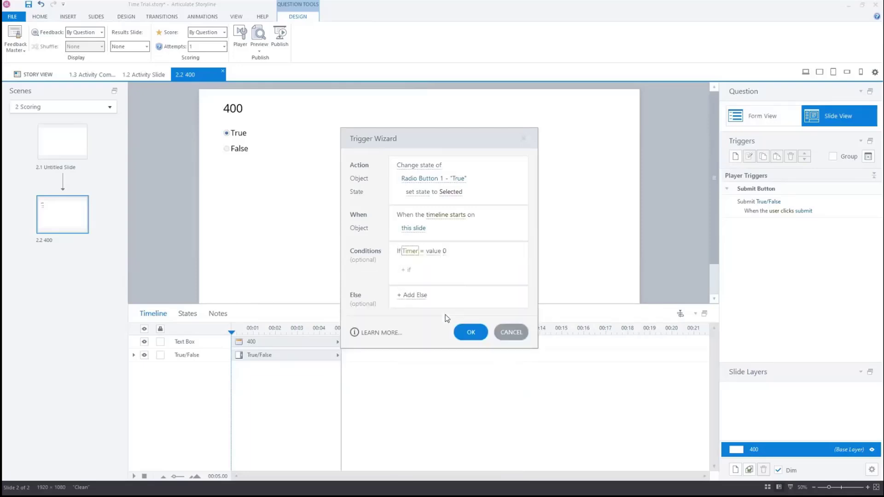
{"action": "left_click", "coordinate": [421, 251]}
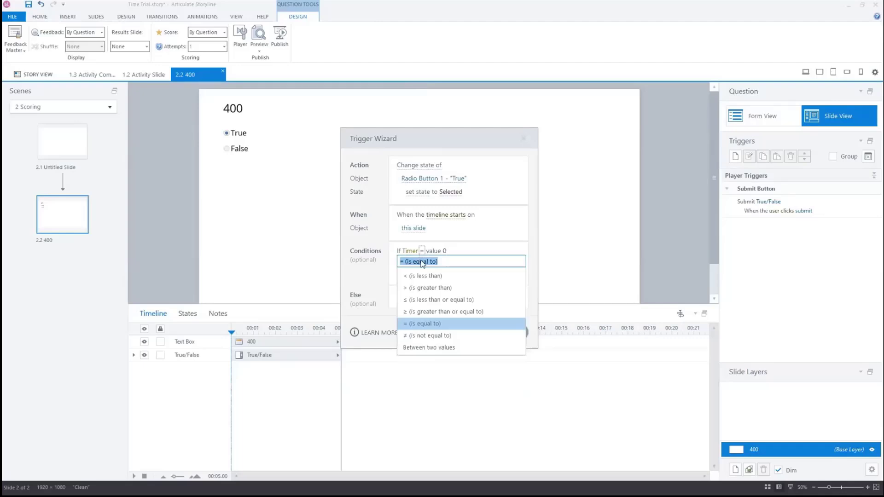
{"action": "left_click", "coordinate": [446, 313]}
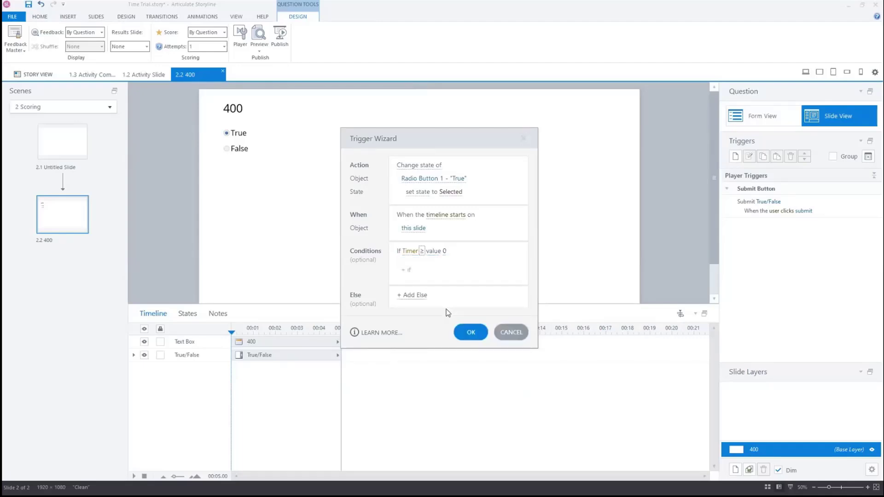
{"action": "left_click", "coordinate": [444, 251]}
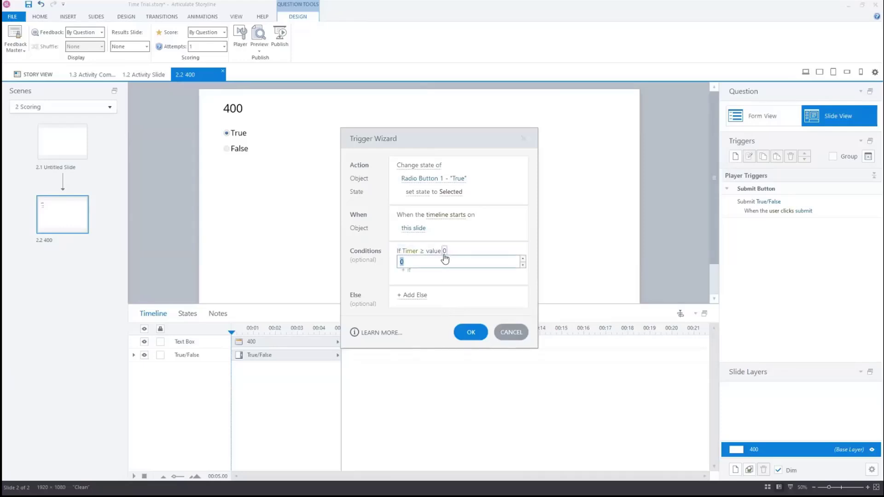
{"action": "type", "text": "400"}
{"action": "key", "text": "Return"}
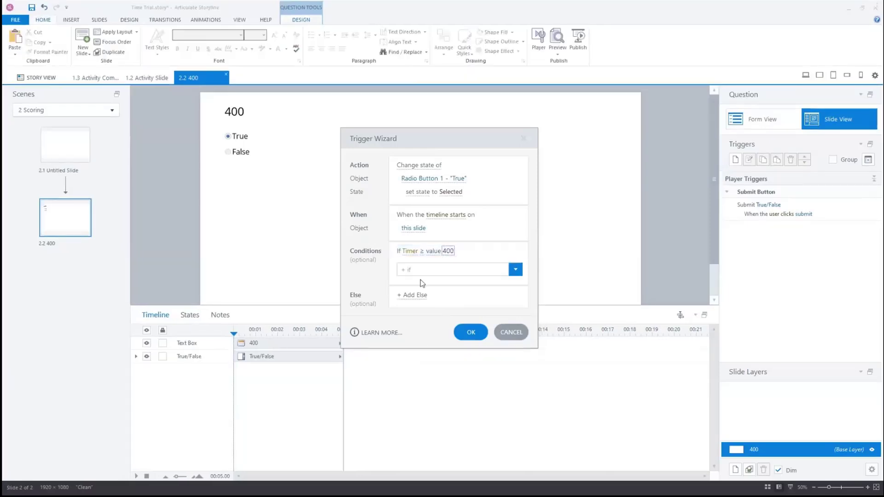
Add an Else action that sets Radio Button 2 "False" to the Selected state, and save the trigger
{"action": "left_click", "coordinate": [416, 296]}
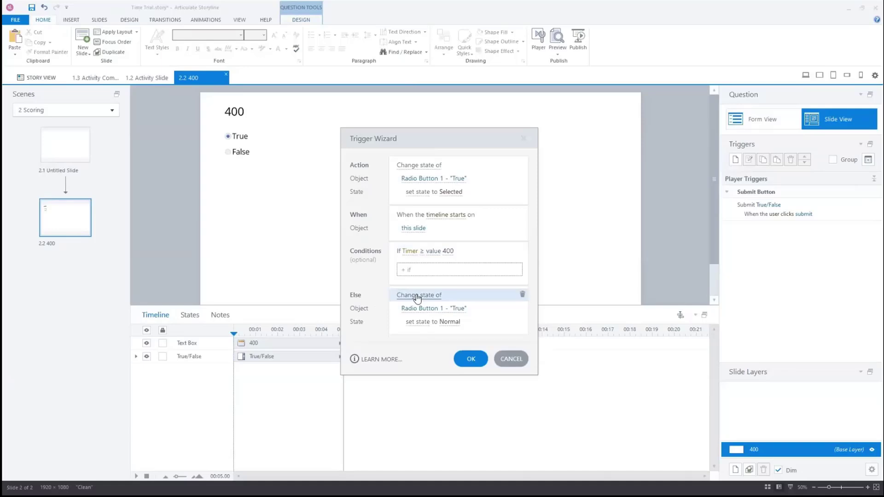
{"action": "left_click", "coordinate": [430, 309]}
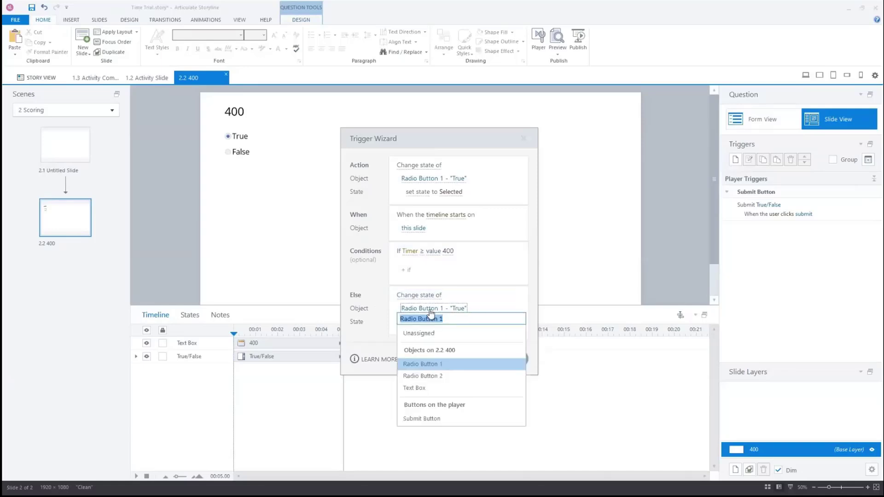
{"action": "left_click", "coordinate": [450, 375]}
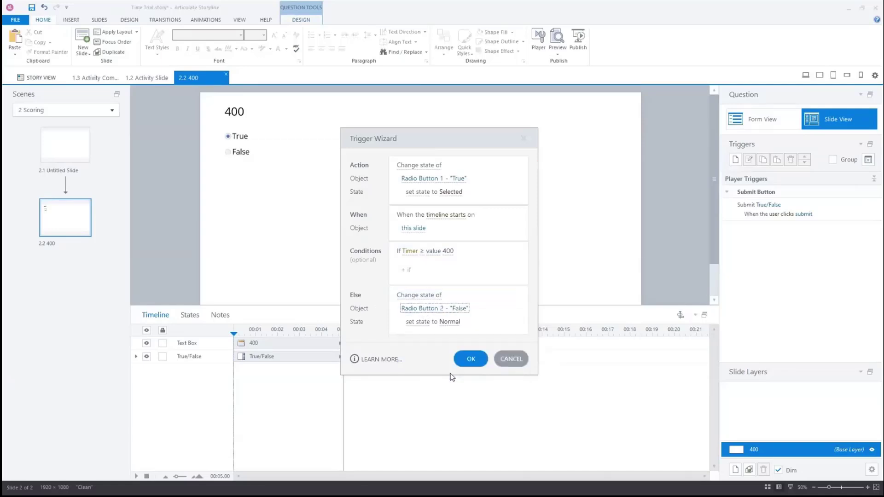
{"action": "left_click", "coordinate": [450, 322]}
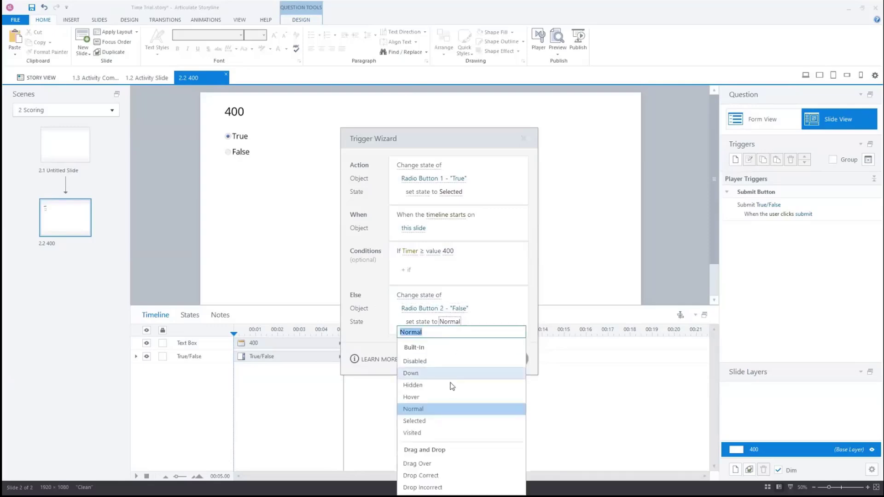
{"action": "left_click", "coordinate": [450, 420]}
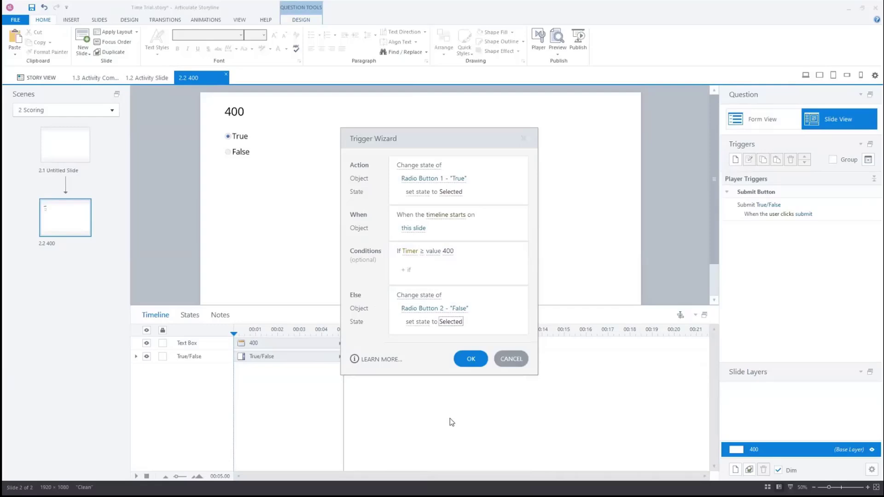
{"action": "left_click", "coordinate": [472, 360]}
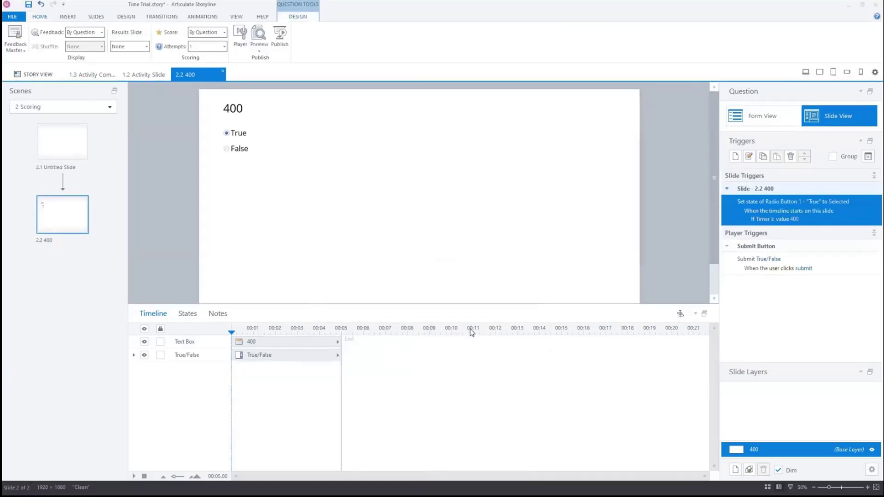
Create a new trigger that subtracts 400 from the Timer variable when the timeline starts on this slide
{"action": "left_click", "coordinate": [735, 157]}
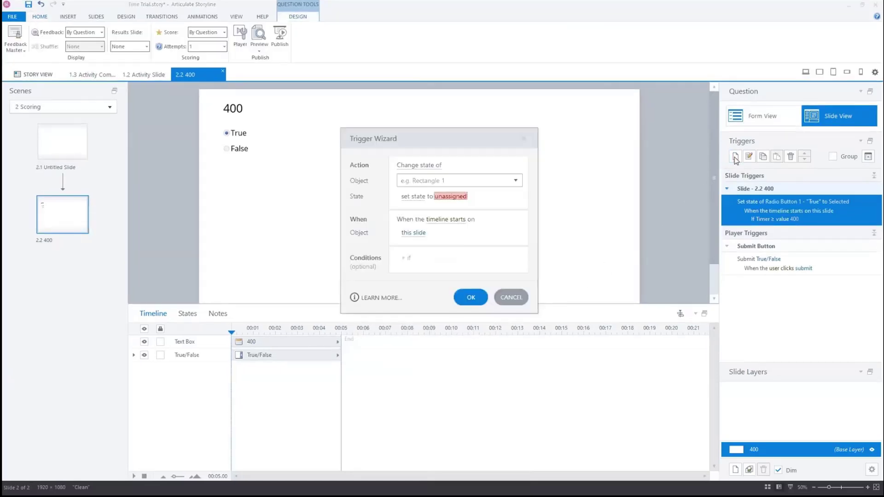
{"action": "left_click", "coordinate": [437, 167]}
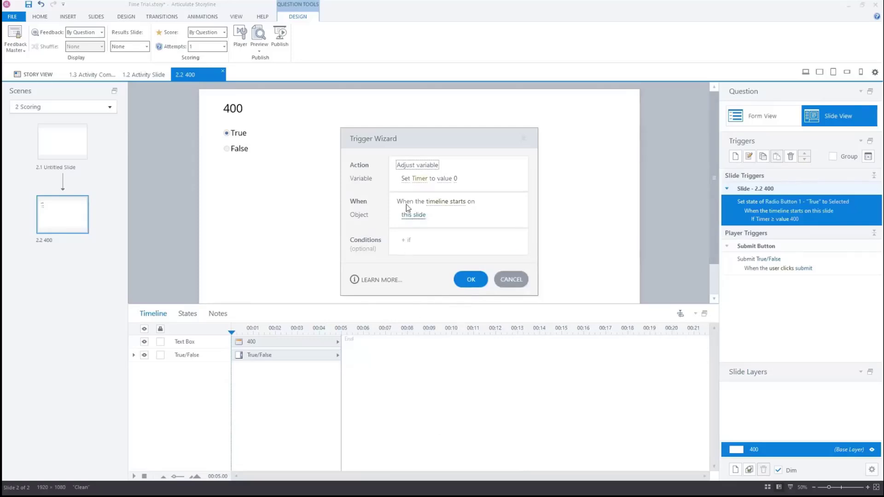
{"action": "left_click", "coordinate": [408, 182]}
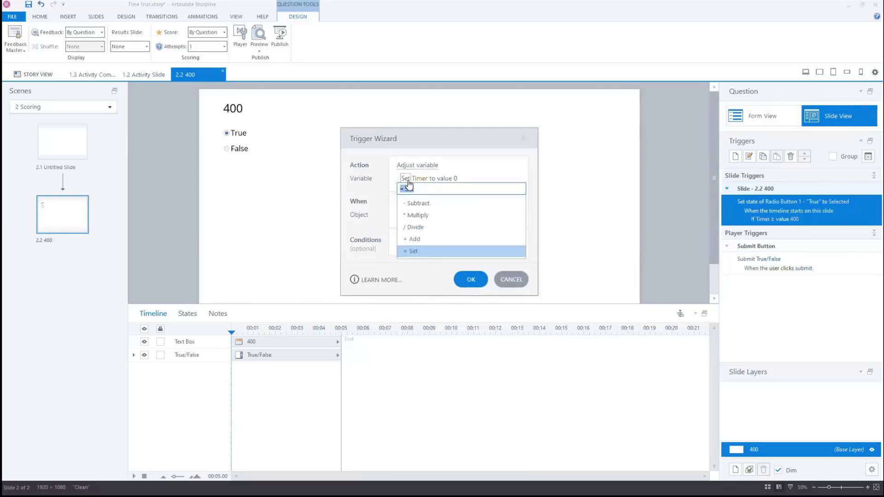
{"action": "left_click", "coordinate": [417, 203]}
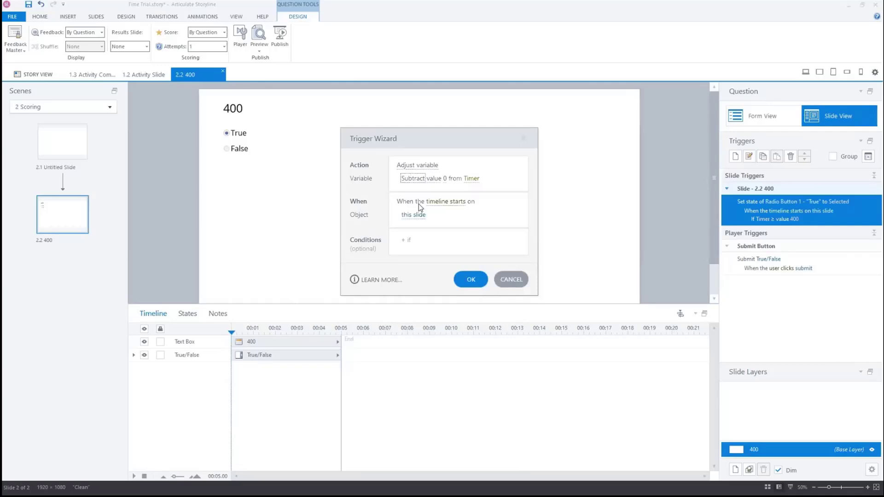
{"action": "left_click", "coordinate": [445, 179]}
{"action": "type", "text": "4"}
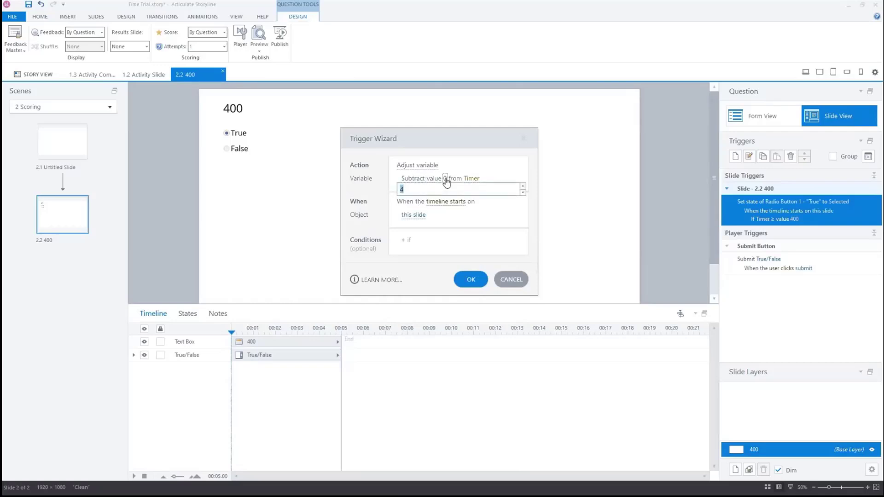
{"action": "type", "text": "00"}
{"action": "key", "text": "Return"}
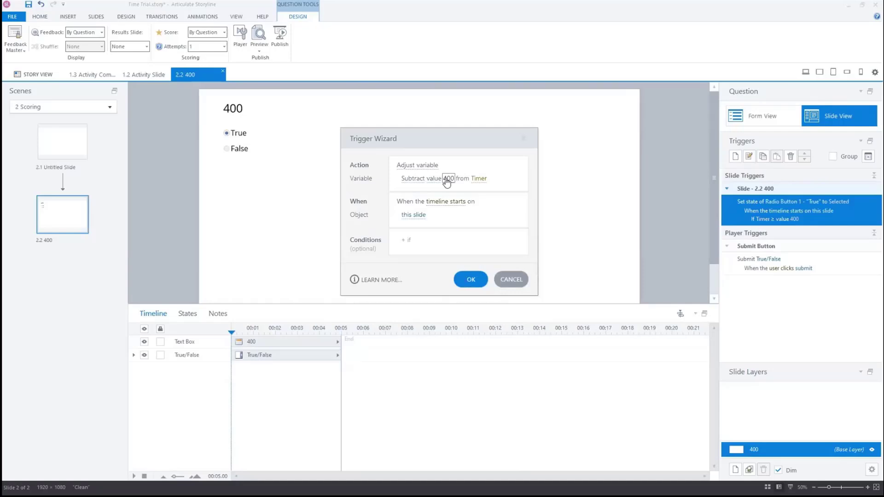
Add the condition Timer greater than or equal to 400 to the subtract trigger and save it
{"action": "left_click", "coordinate": [432, 239]}
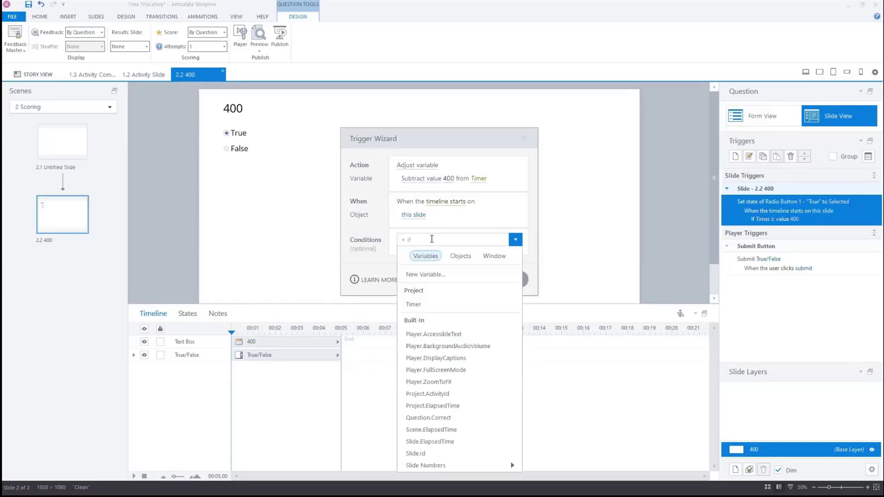
{"action": "left_click", "coordinate": [438, 304]}
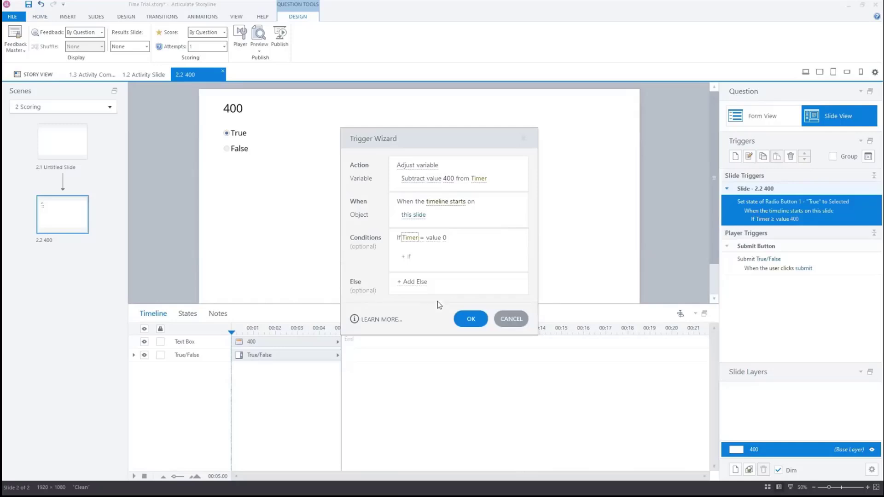
{"action": "left_click", "coordinate": [421, 238]}
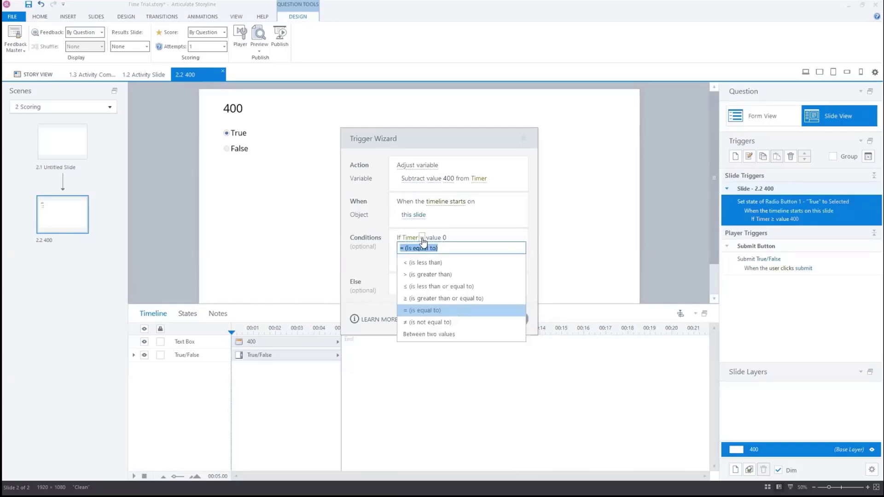
{"action": "left_click", "coordinate": [449, 298]}
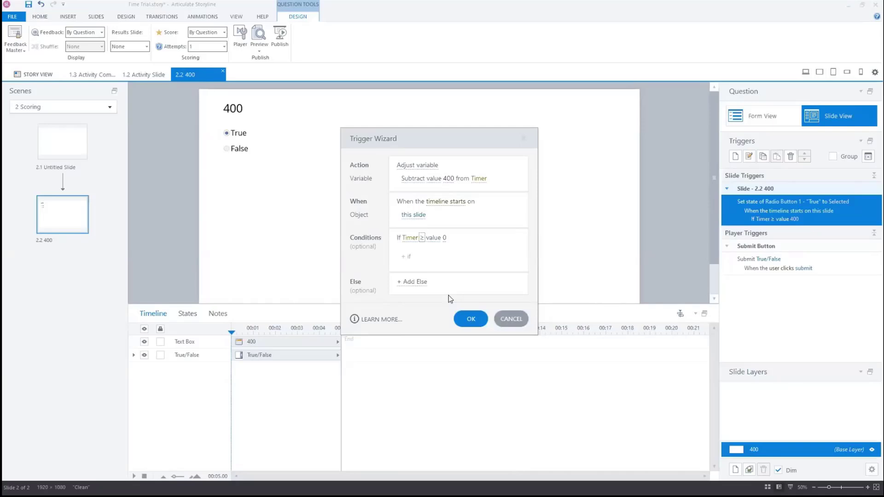
{"action": "left_click", "coordinate": [444, 238]}
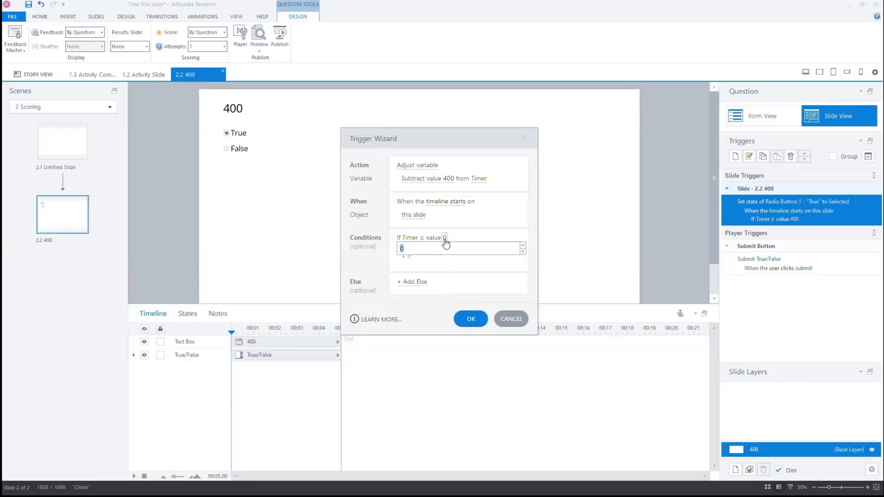
{"action": "type", "text": "400"}
{"action": "key", "text": "Return"}
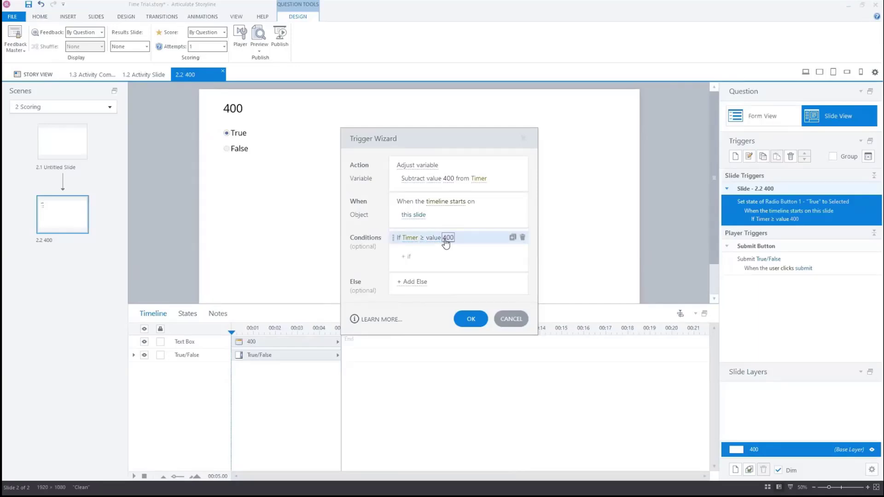
{"action": "left_click", "coordinate": [471, 319]}
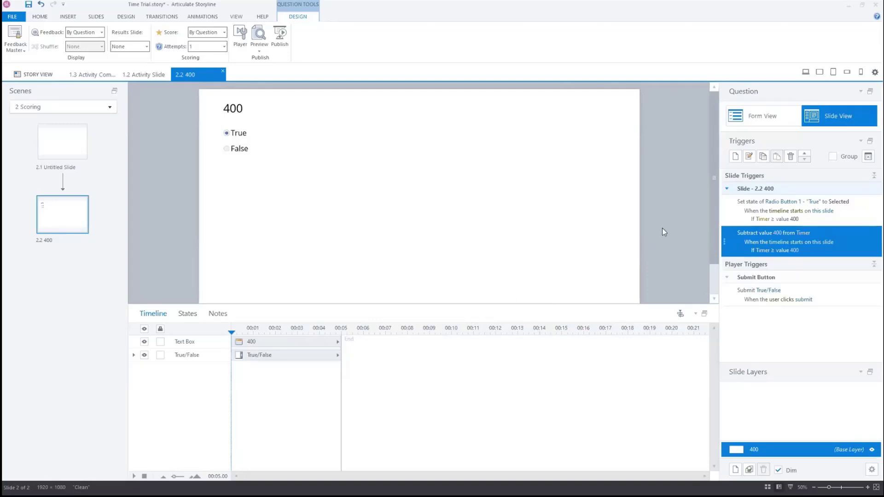
Create a trigger that submits the True/False interaction when the timeline starts on this slide
{"action": "left_click", "coordinate": [735, 157]}
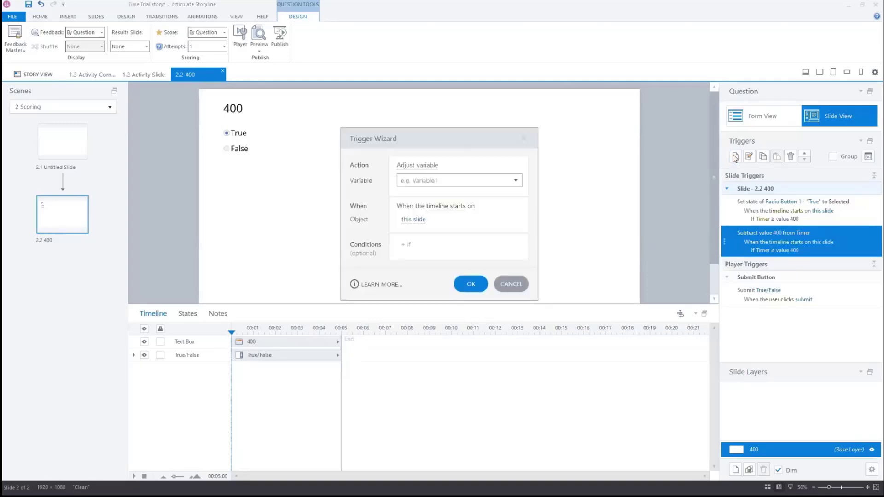
{"action": "left_click", "coordinate": [419, 166]}
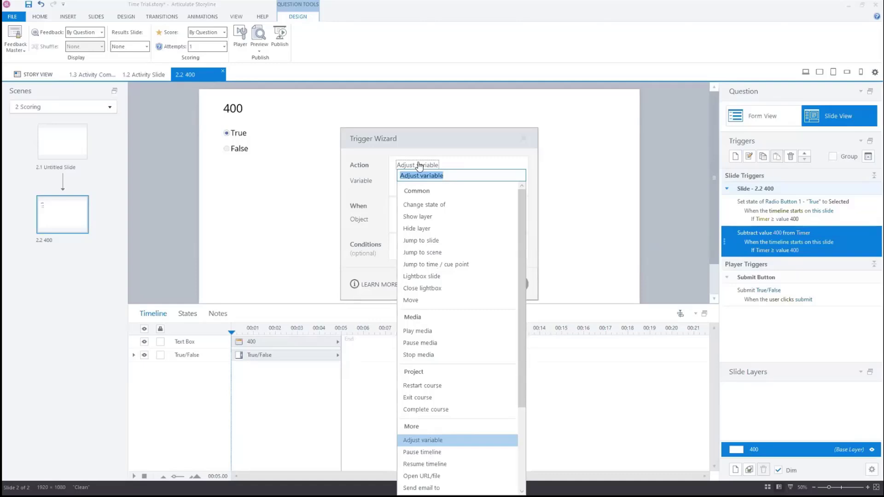
{"action": "left_click_drag", "start_coordinate": [519, 218], "coordinate": [518, 314]}
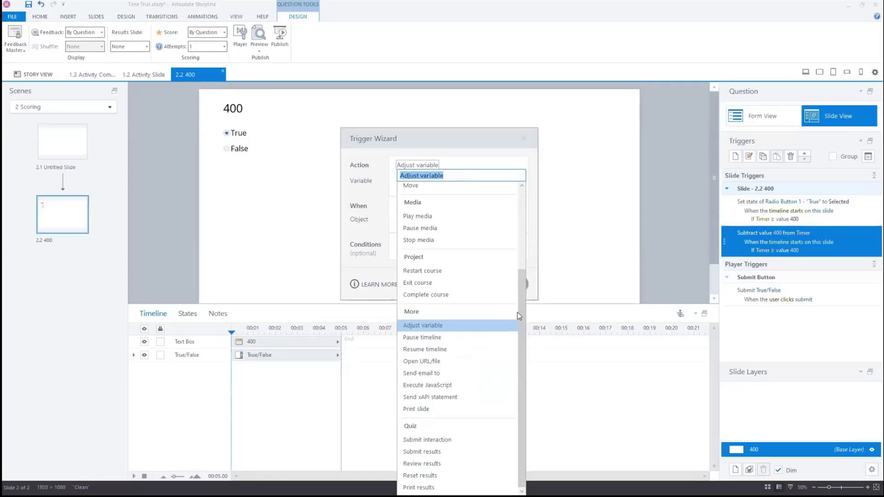
{"action": "left_click", "coordinate": [484, 439]}
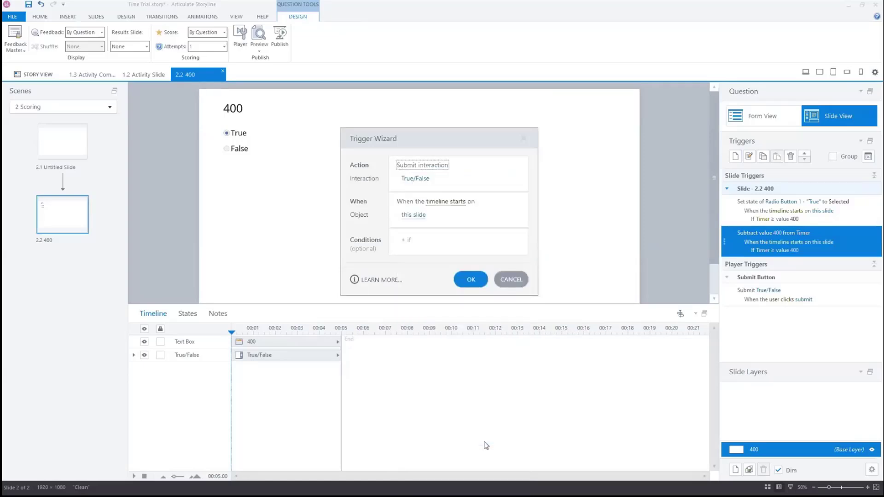
{"action": "left_click", "coordinate": [476, 284]}
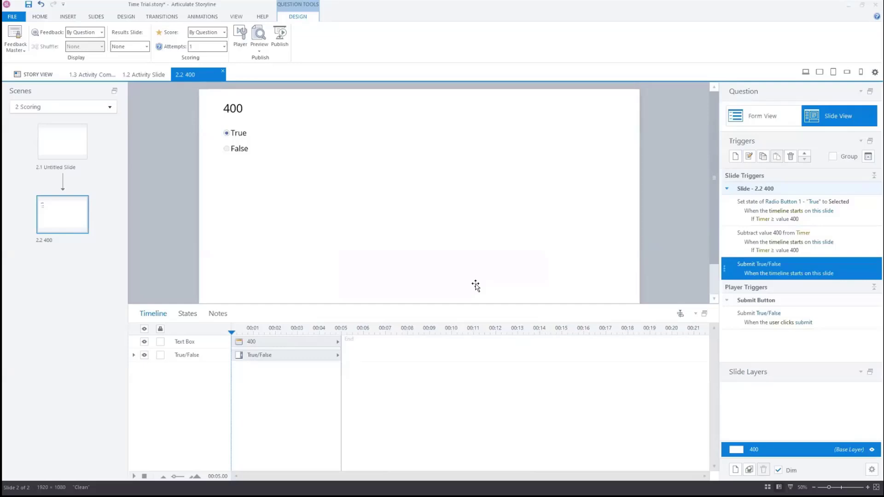
Create a trigger that jumps to the next slide when the timeline starts on this slide
{"action": "left_click", "coordinate": [736, 157]}
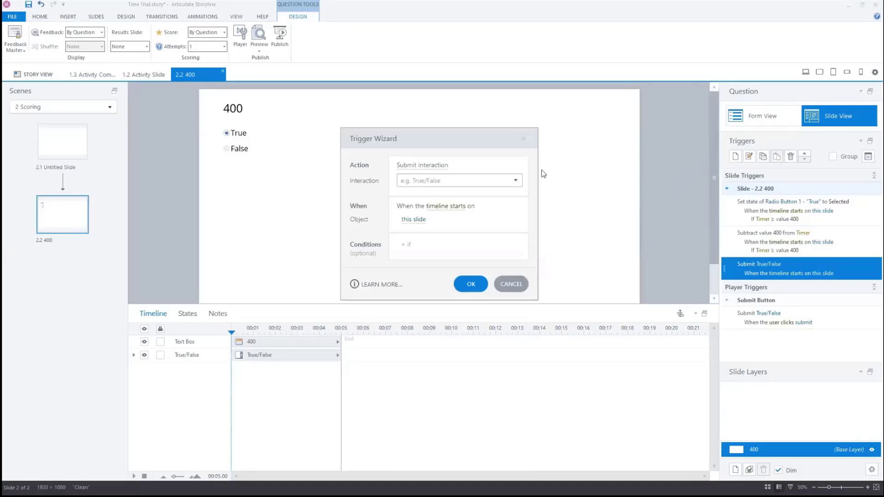
{"action": "left_click", "coordinate": [445, 166]}
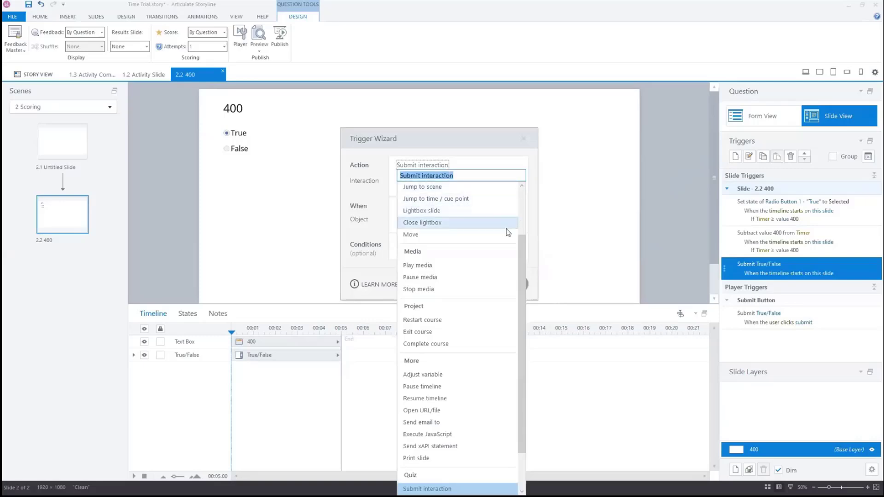
{"action": "left_click_drag", "start_coordinate": [520, 242], "coordinate": [514, 191]}
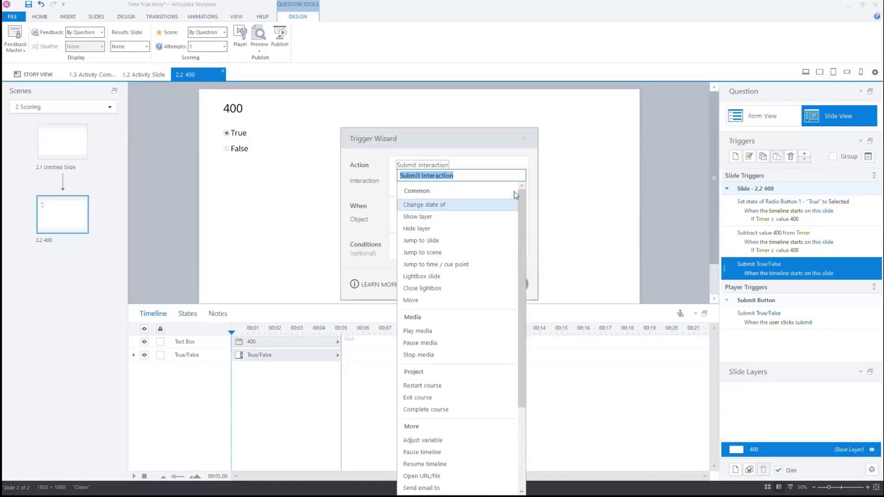
{"action": "left_click", "coordinate": [446, 241]}
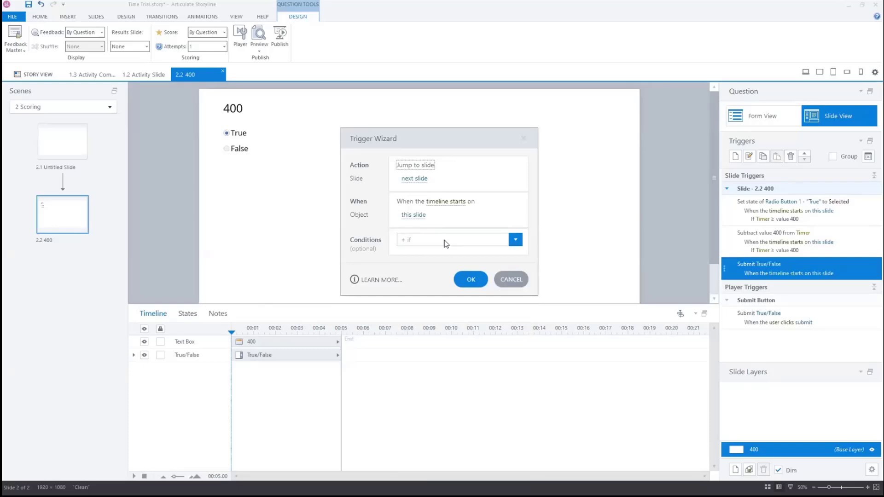
{"action": "left_click", "coordinate": [471, 279]}
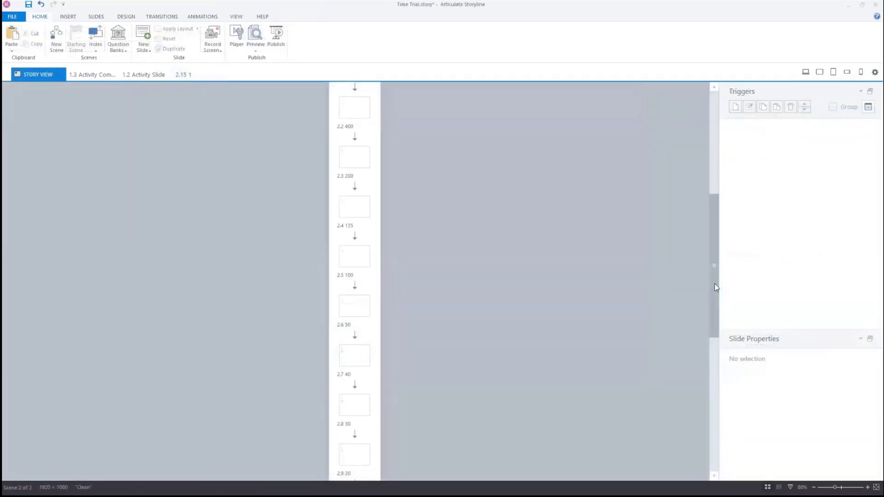
Insert a Blank Results slide at the end of the Scoring scene in Story View
{"action": "left_click_drag", "start_coordinate": [714, 284], "coordinate": [706, 436]}
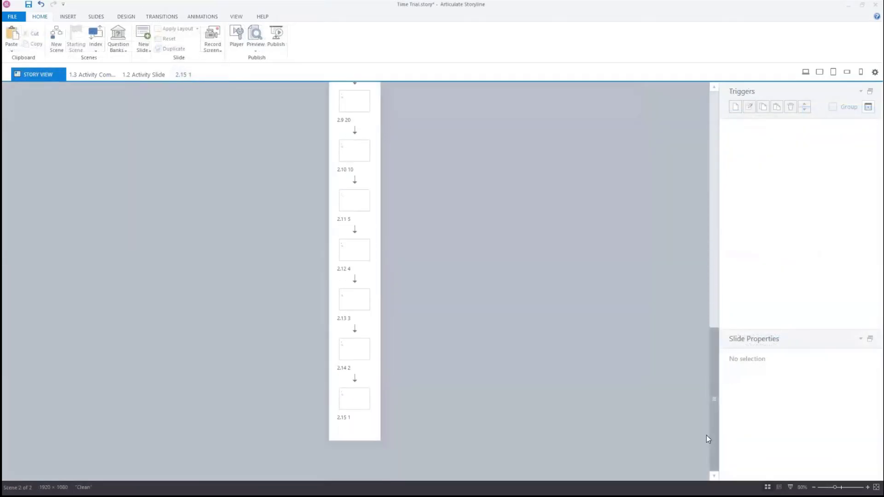
{"action": "right_click", "coordinate": [352, 428]}
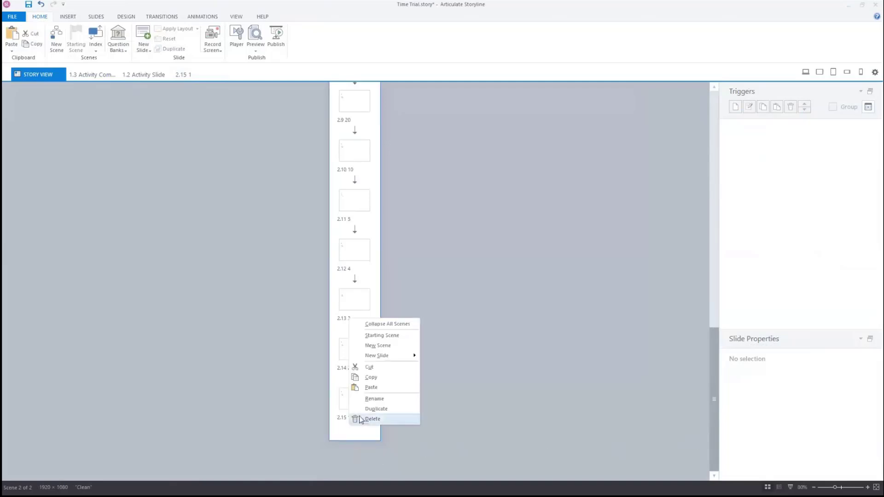
{"action": "mouse_move", "coordinate": [396, 362]}
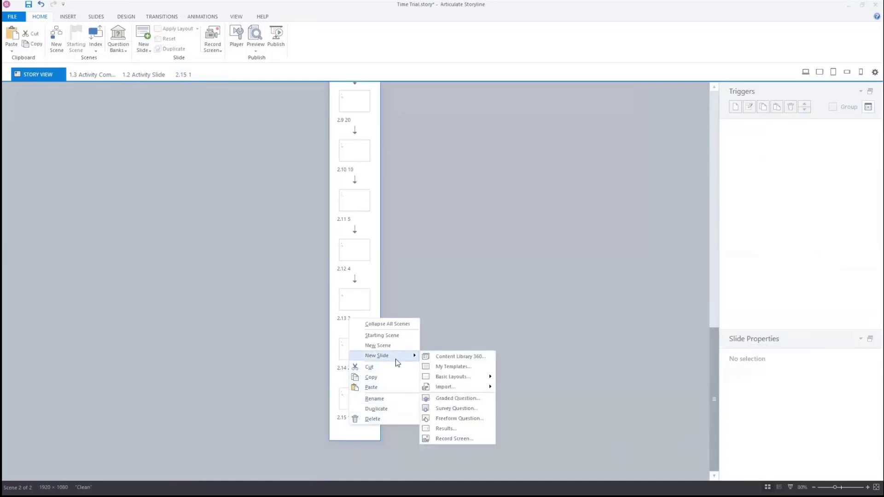
{"action": "left_click", "coordinate": [449, 428]}
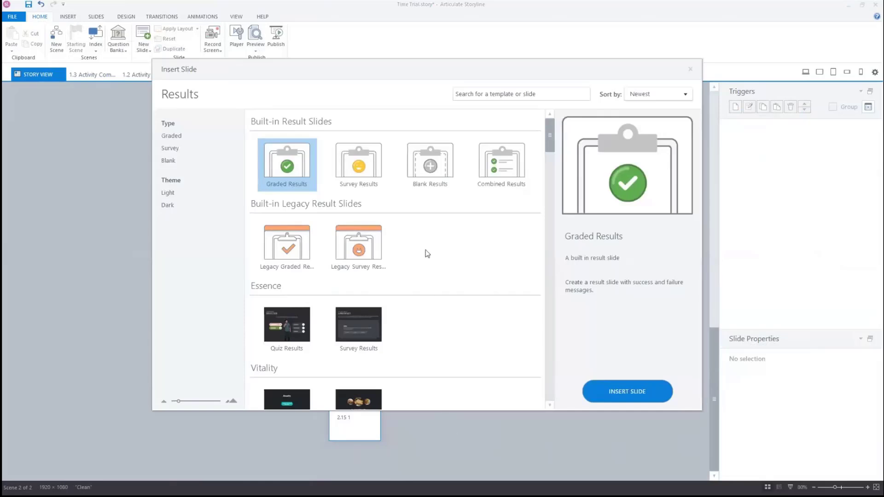
{"action": "left_click", "coordinate": [429, 179]}
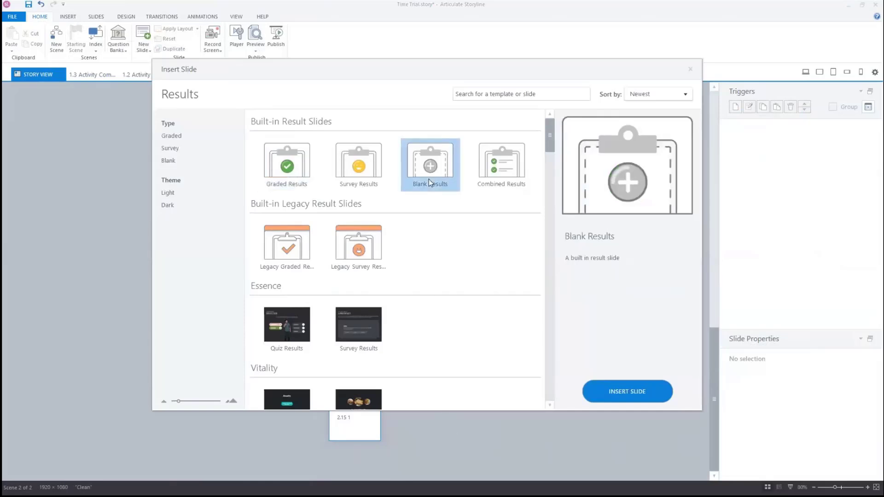
{"action": "left_click", "coordinate": [622, 389]}
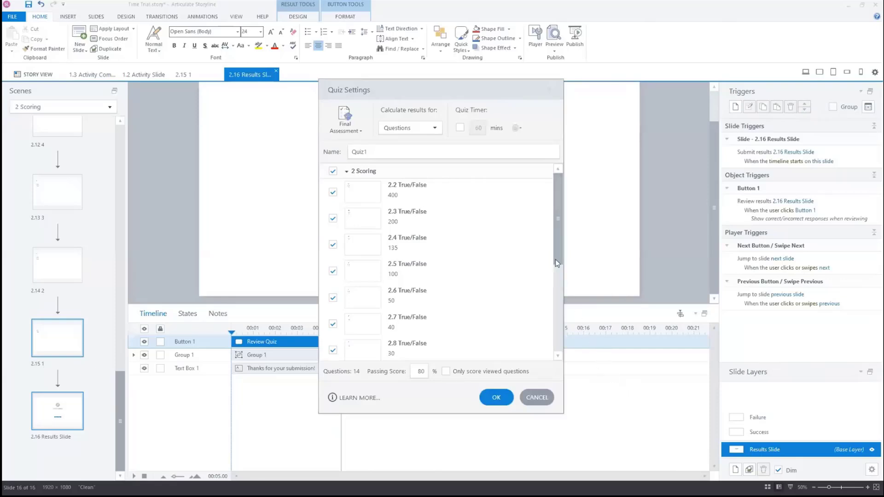
Set the quiz passing score to 0 percent in the results slide's Quiz Settings and confirm
{"action": "left_click_drag", "start_coordinate": [554, 250], "coordinate": [557, 352]}
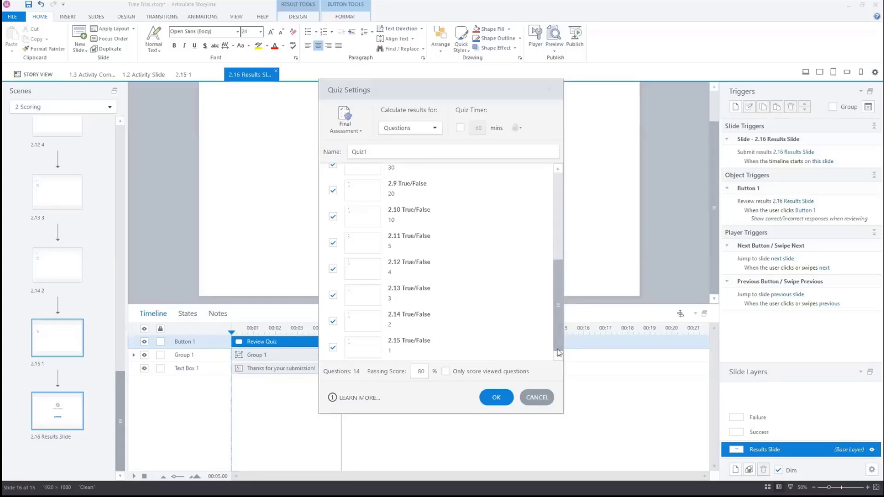
{"action": "double_click", "coordinate": [418, 371]}
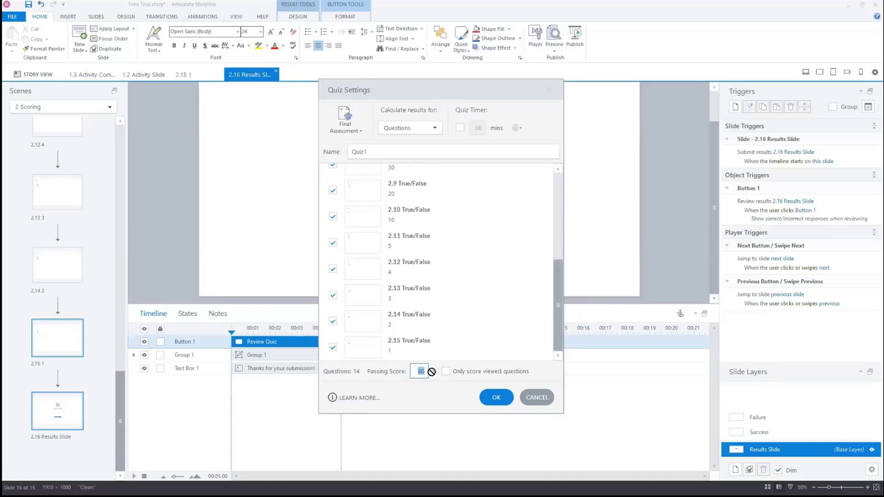
{"action": "type", "text": "0"}
{"action": "left_click", "coordinate": [496, 398]}
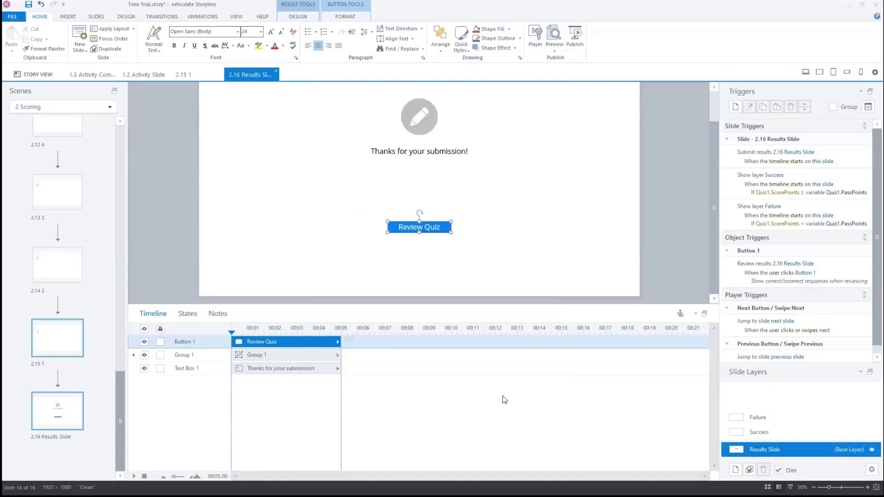
Delete the thank-you text box, the group and the Review Quiz button from the results slide
{"action": "left_click", "coordinate": [505, 399]}
{"action": "left_click", "coordinate": [285, 369]}
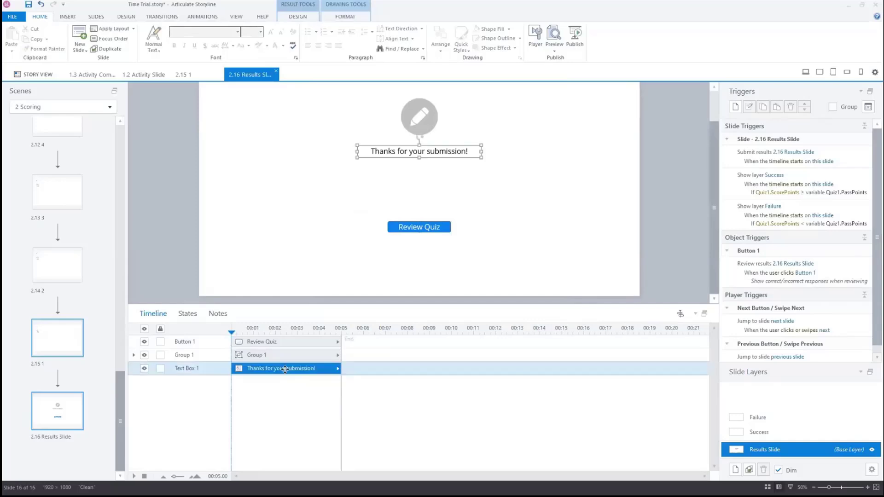
{"action": "key", "text": "Delete"}
{"action": "left_click", "coordinate": [288, 357]}
{"action": "key", "text": "Delete"}
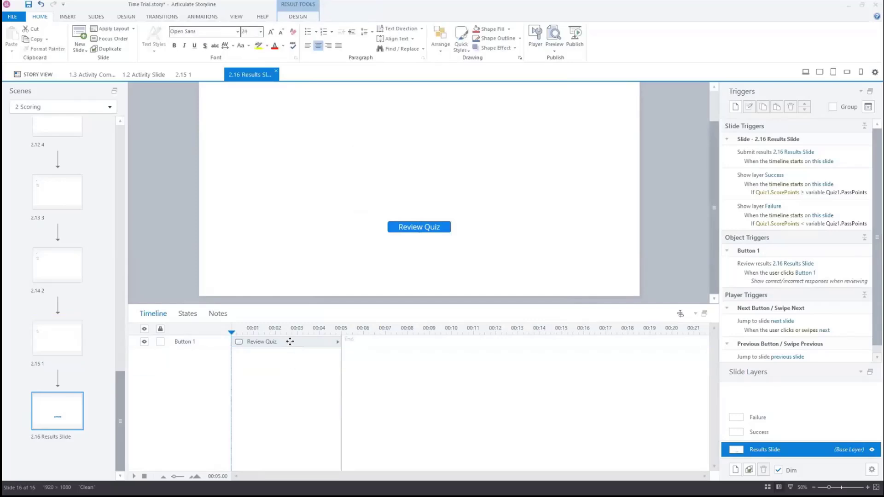
{"action": "left_click", "coordinate": [289, 341]}
{"action": "key", "text": "Delete"}
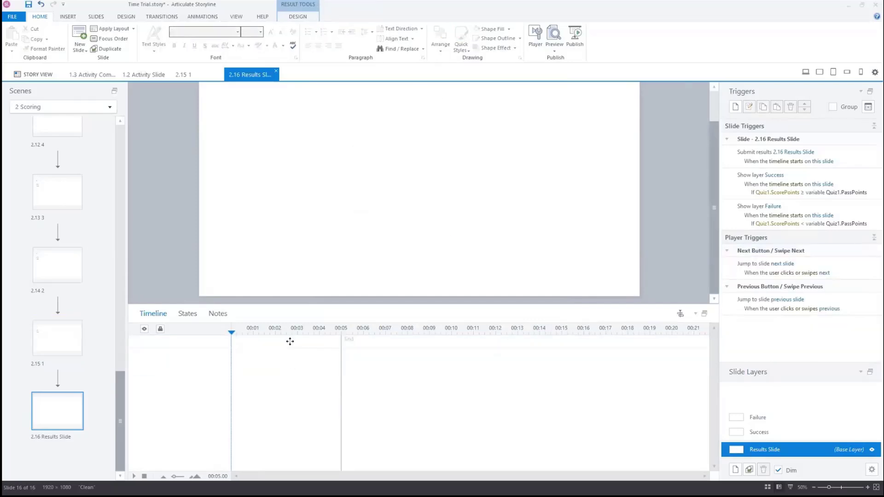
Delete the Failure and Success layers from the results slide
{"action": "left_click", "coordinate": [777, 417]}
{"action": "key", "text": "Delete"}
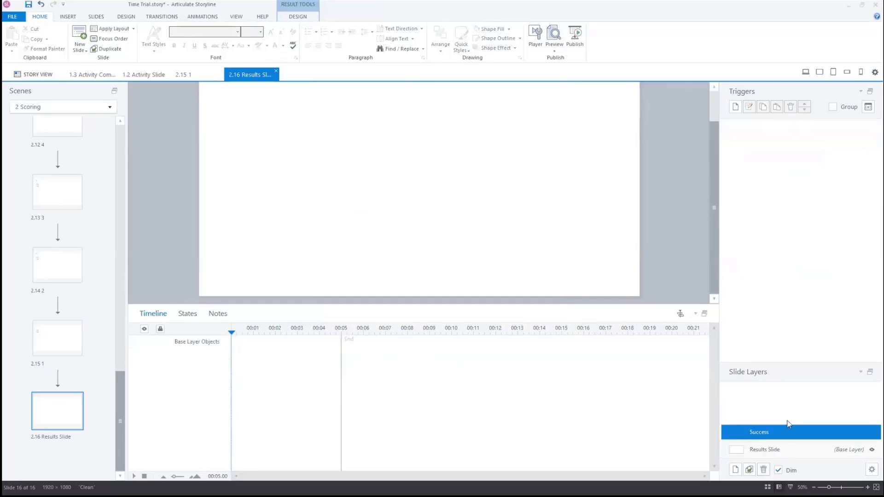
{"action": "key", "text": "Delete"}
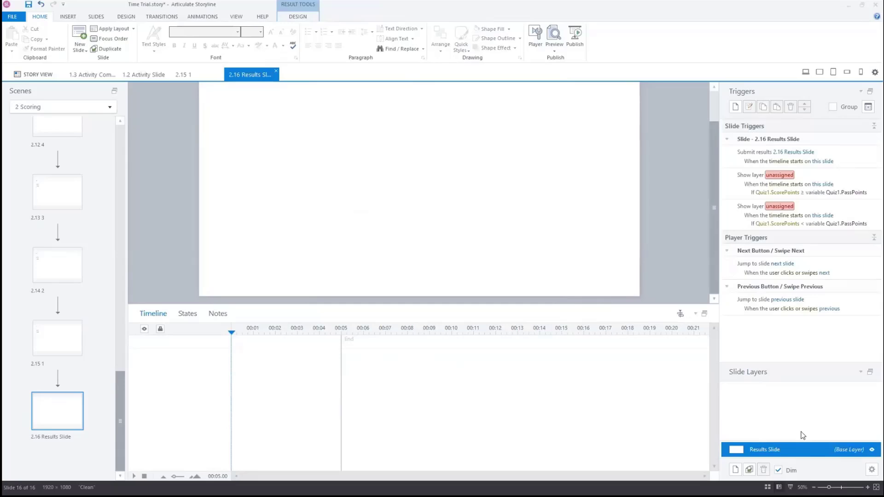
In the slide properties, turn off Prev and Next swipe, the Next button, and player navigation when revisiting
{"action": "left_click", "coordinate": [871, 469]}
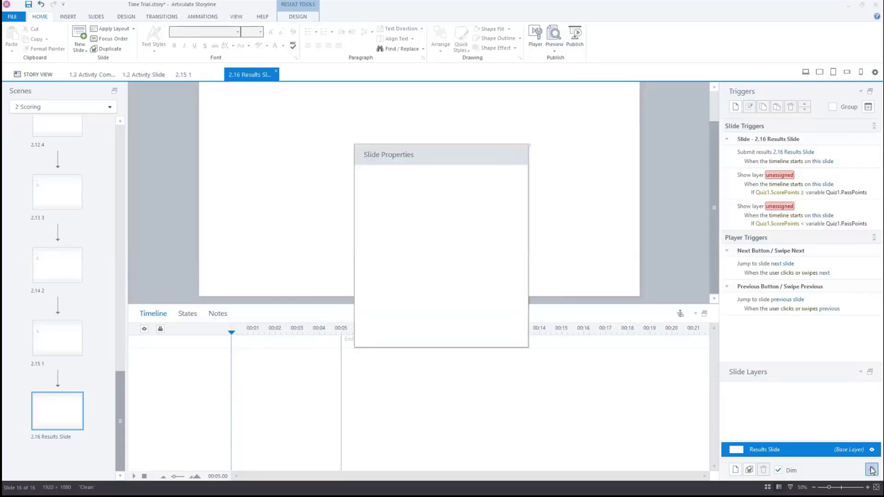
{"action": "left_click", "coordinate": [397, 233]}
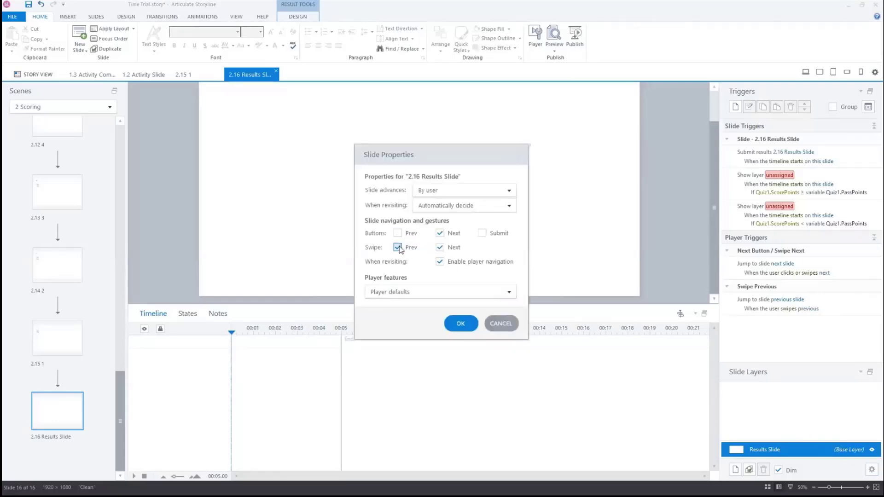
{"action": "left_click", "coordinate": [398, 247]}
{"action": "left_click", "coordinate": [440, 233]}
{"action": "left_click", "coordinate": [440, 246]}
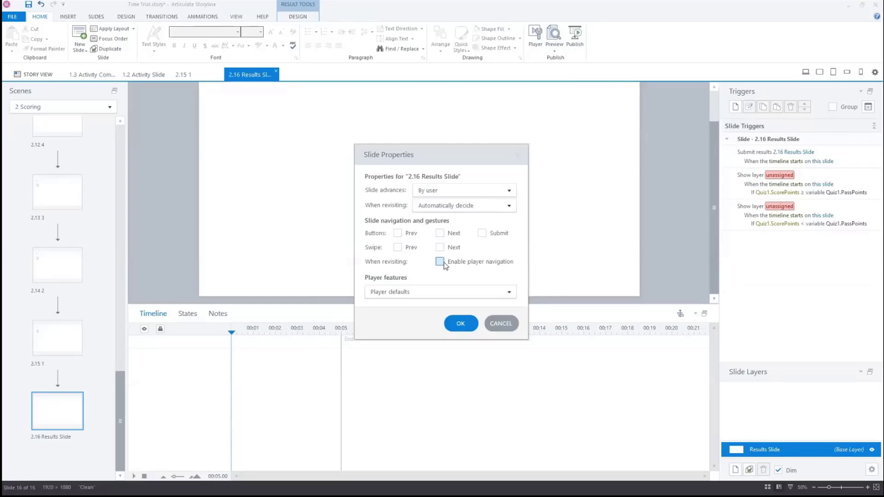
{"action": "left_click", "coordinate": [439, 262]}
{"action": "left_click", "coordinate": [460, 323]}
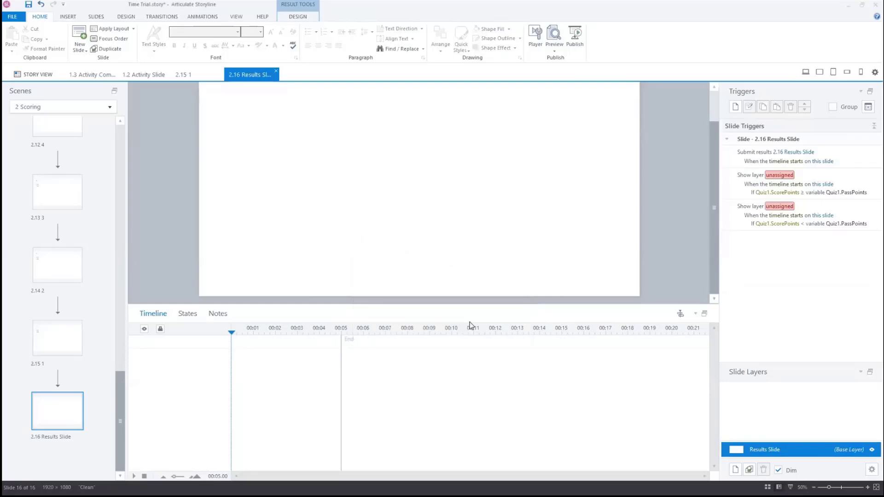
Delete both Show layer triggers from the results slide
{"action": "left_click", "coordinate": [864, 180]}
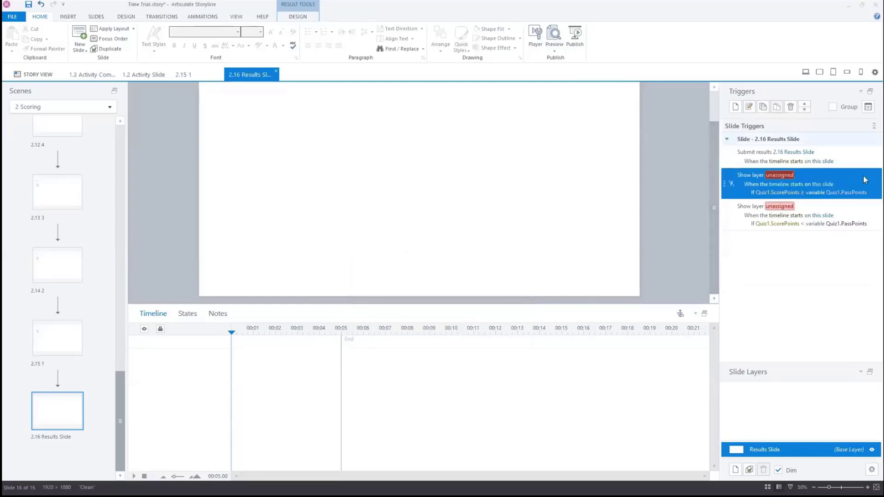
{"action": "key", "text": "Delete"}
{"action": "left_click", "coordinate": [863, 177]}
{"action": "key", "text": "Delete"}
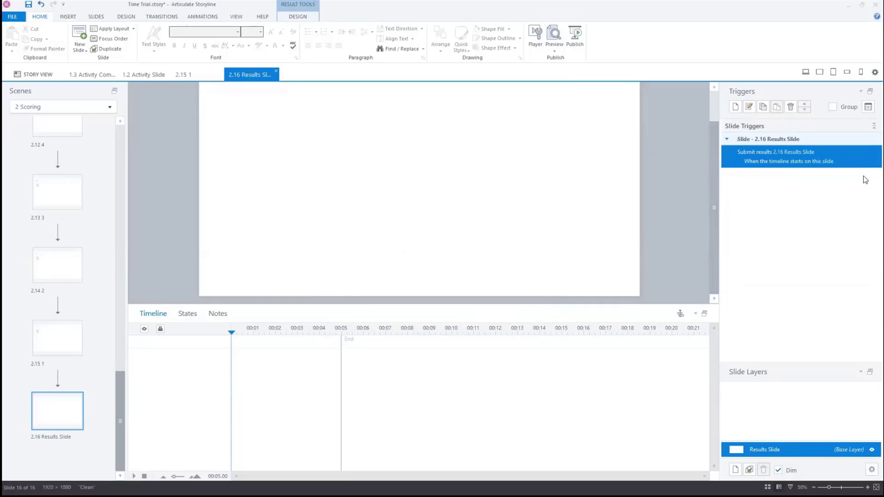
Add a trigger that exits the course when the timeline starts on this slide
{"action": "left_click", "coordinate": [736, 107]}
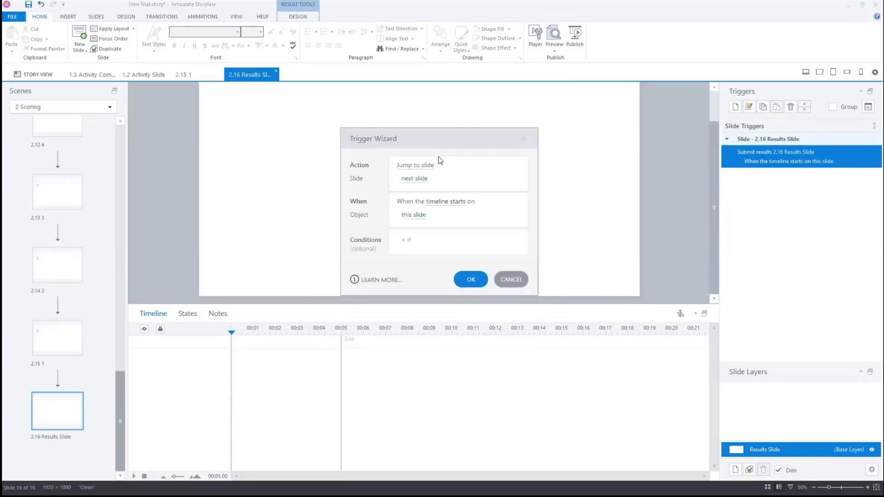
{"action": "left_click", "coordinate": [419, 165]}
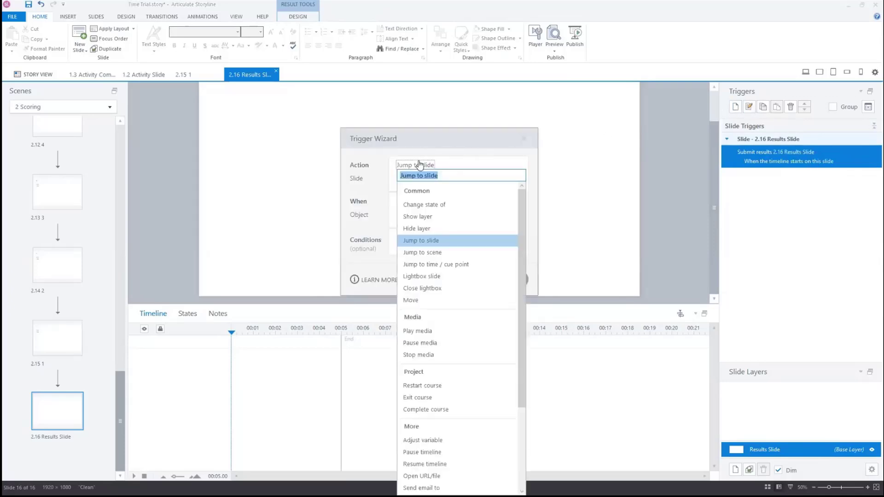
{"action": "left_click", "coordinate": [440, 398]}
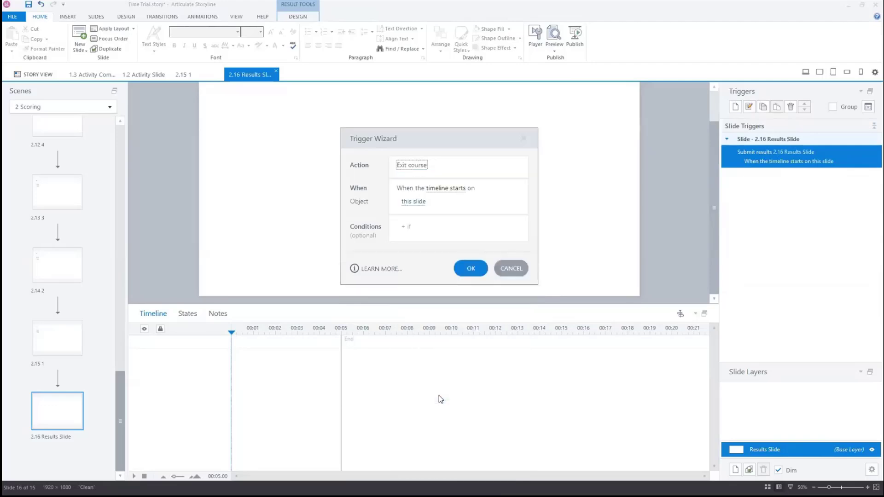
{"action": "left_click", "coordinate": [469, 268]}
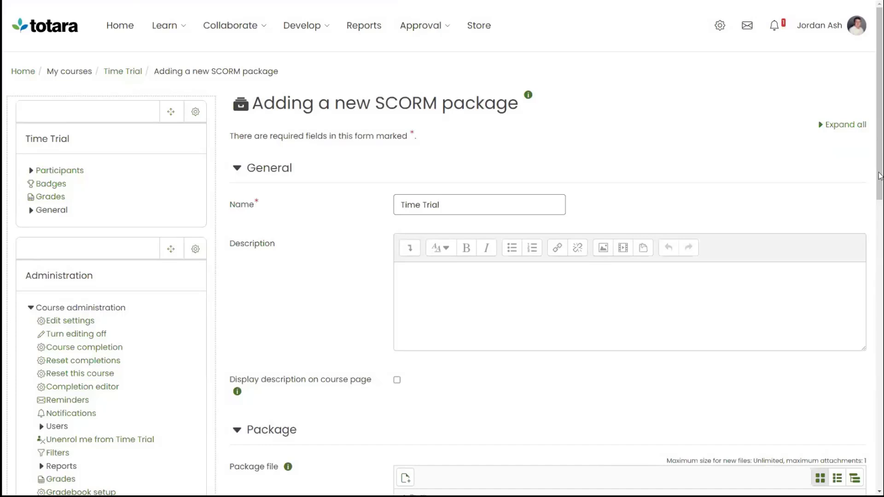
In Totara, add Time Trial.zip as the package file of the new Time Trial SCORM package and save and display it
{"action": "left_click_drag", "start_coordinate": [879, 177], "coordinate": [868, 321]}
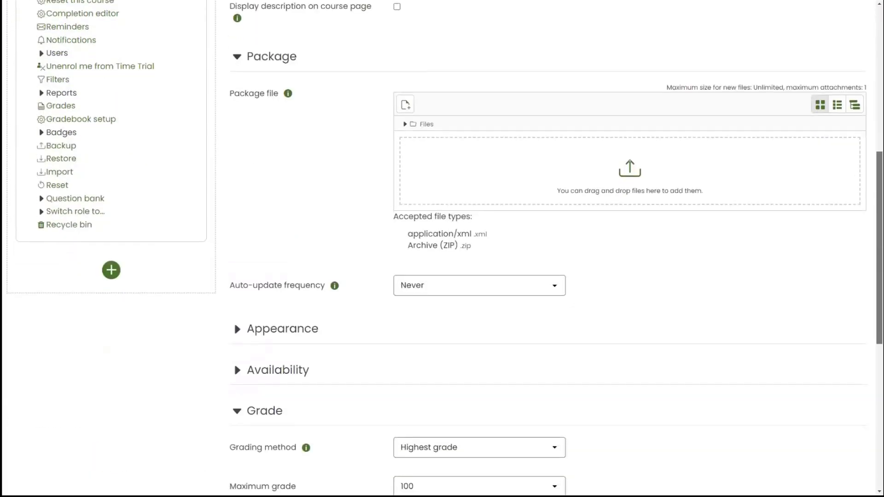
{"action": "left_click_drag", "start_coordinate": [875, 193], "coordinate": [727, 191]}
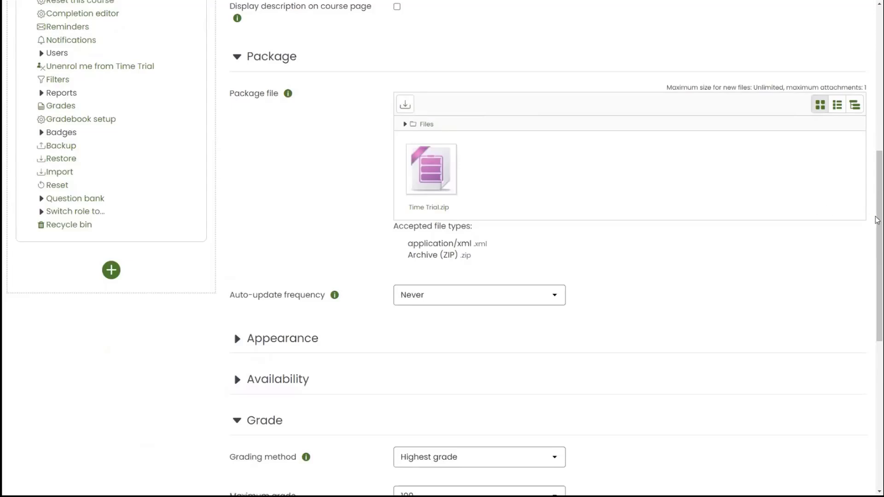
{"action": "left_click_drag", "start_coordinate": [878, 220], "coordinate": [881, 323]}
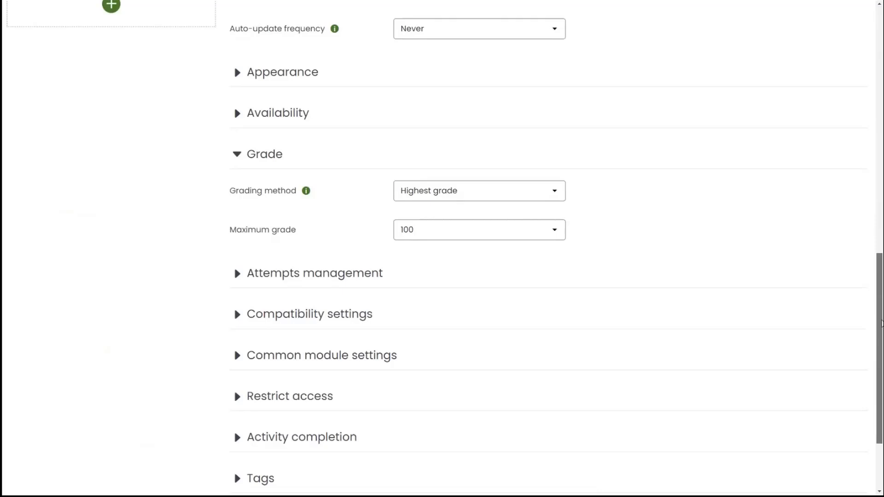
{"action": "left_click_drag", "start_coordinate": [881, 323], "coordinate": [878, 392]}
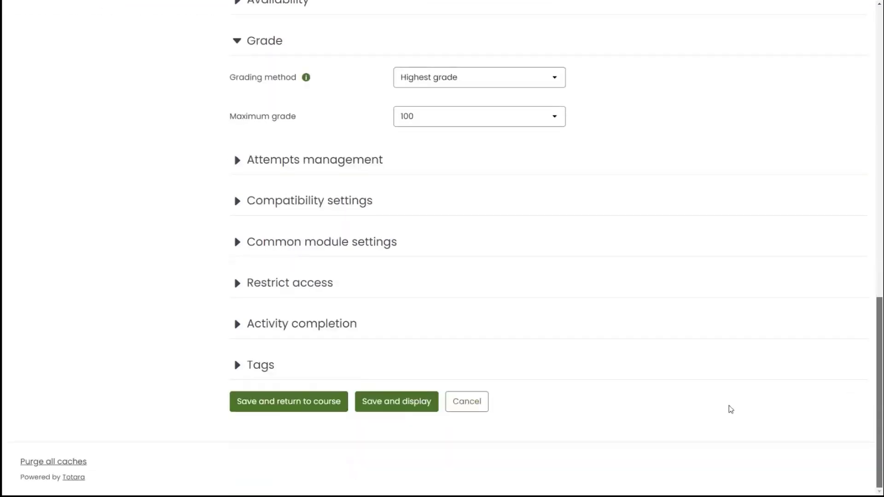
{"action": "left_click", "coordinate": [428, 408]}
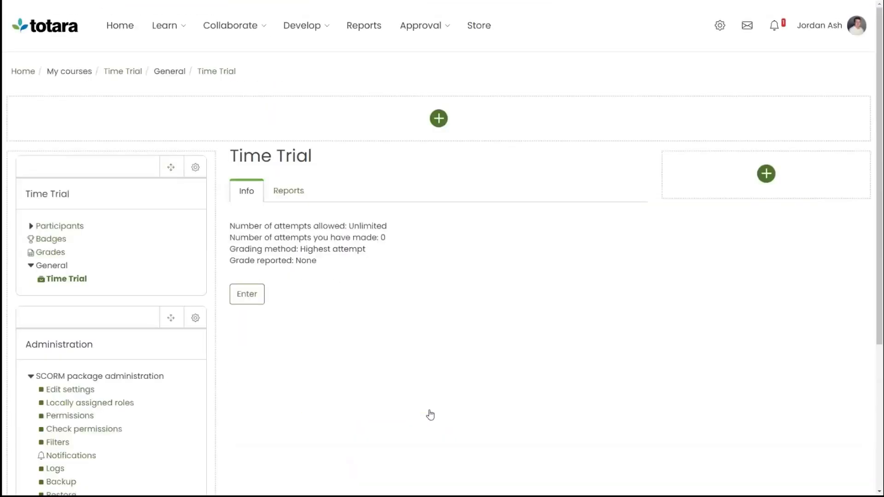
Launch the Time Trial package and complete its task by changing the preferred language to Français (fr) and saving
{"action": "left_click", "coordinate": [248, 294]}
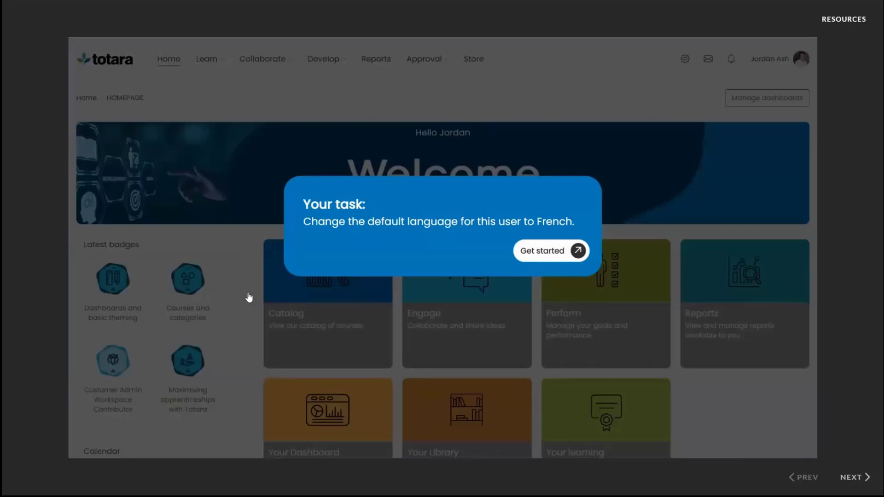
{"action": "left_click", "coordinate": [554, 251]}
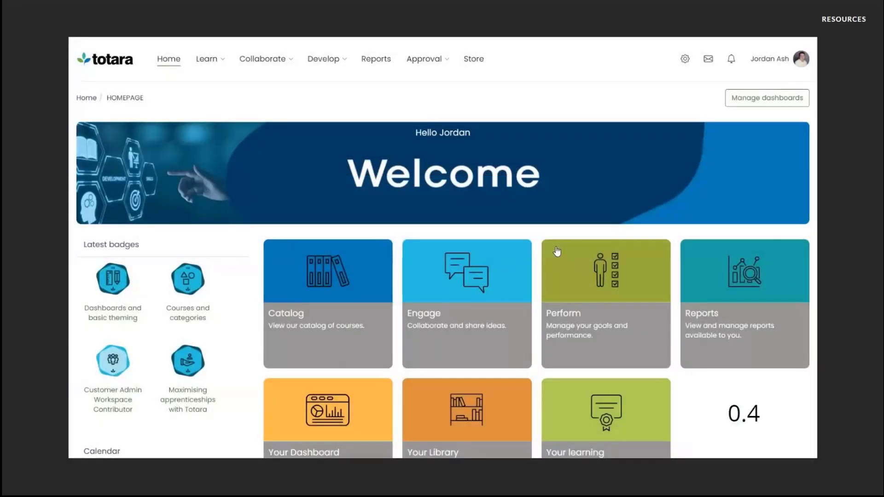
{"action": "left_click", "coordinate": [777, 64]}
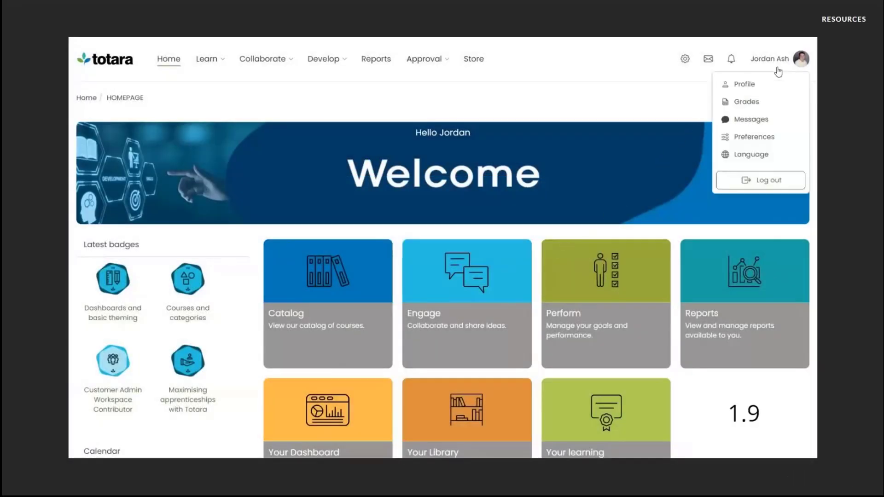
{"action": "left_click", "coordinate": [762, 154]}
{"action": "left_click", "coordinate": [391, 148]}
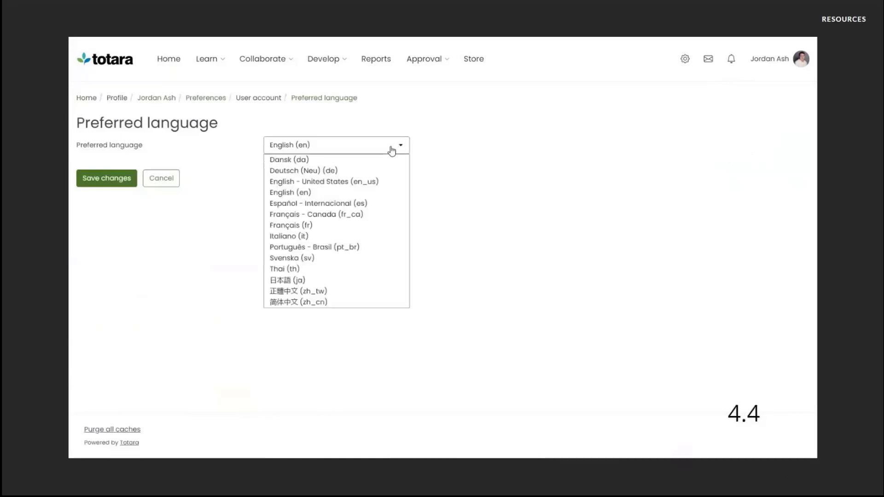
{"action": "left_click", "coordinate": [302, 225]}
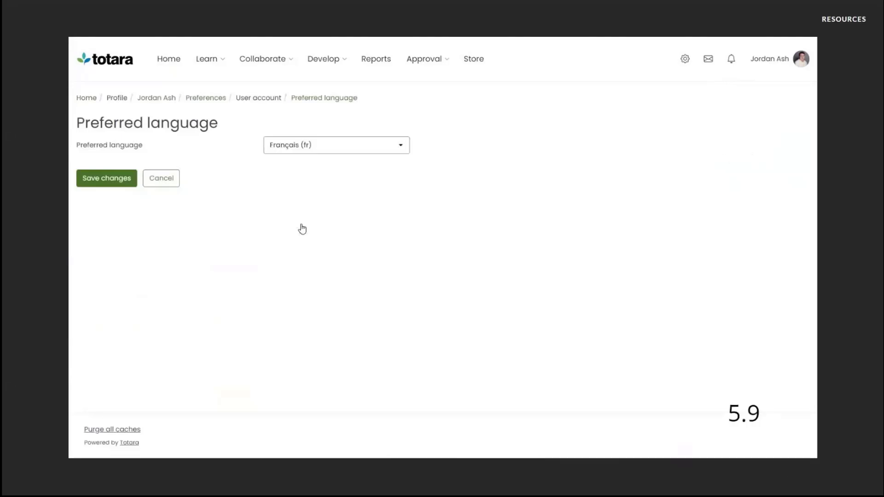
{"action": "left_click", "coordinate": [125, 186]}
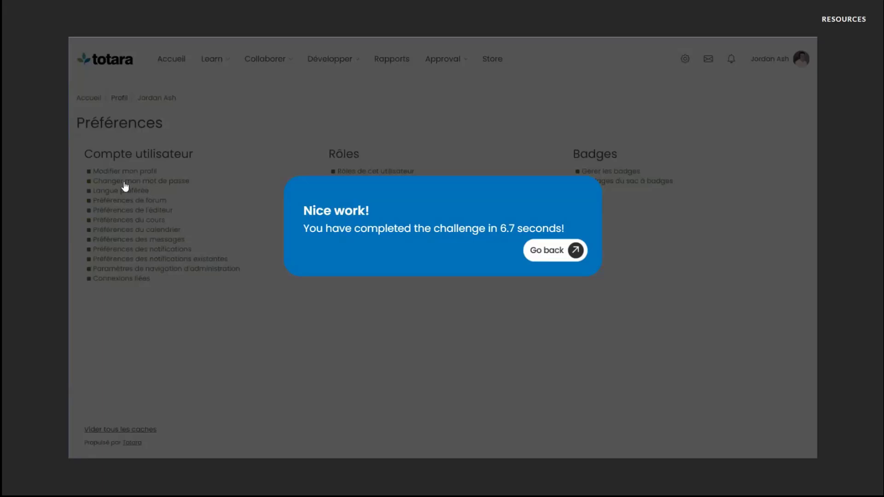
Leave the completed challenge and return to the Time Trial activity in the course
{"action": "left_click", "coordinate": [558, 257]}
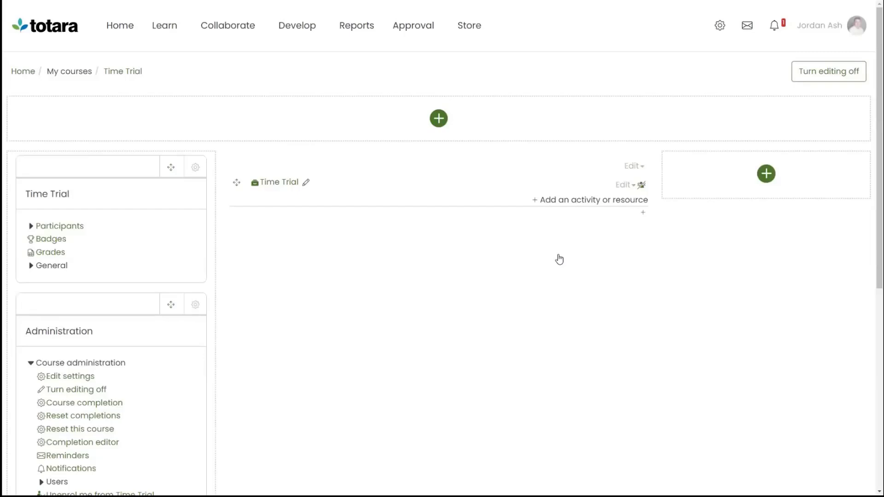
{"action": "left_click", "coordinate": [277, 183]}
{"action": "left_click", "coordinate": [288, 192]}
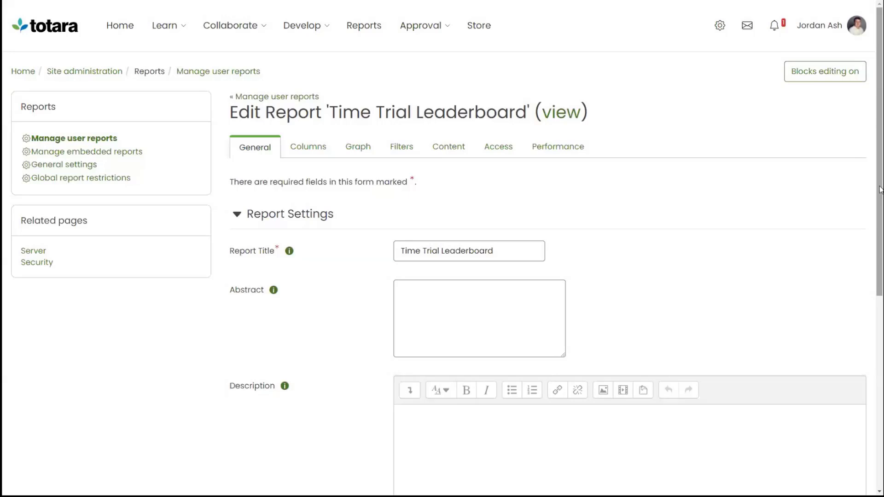
Review the Time Trial Leaderboard report's general settings and the SCO Score column's aggregation
{"action": "scroll", "coordinate": [879, 188], "scroll_direction": "down", "scroll_amount": 7}
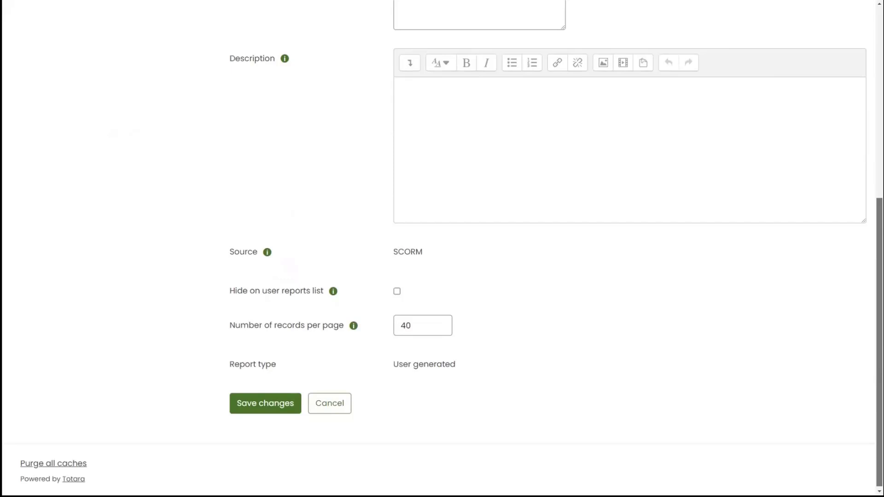
{"action": "scroll", "coordinate": [861, 256], "scroll_direction": "up", "scroll_amount": 7}
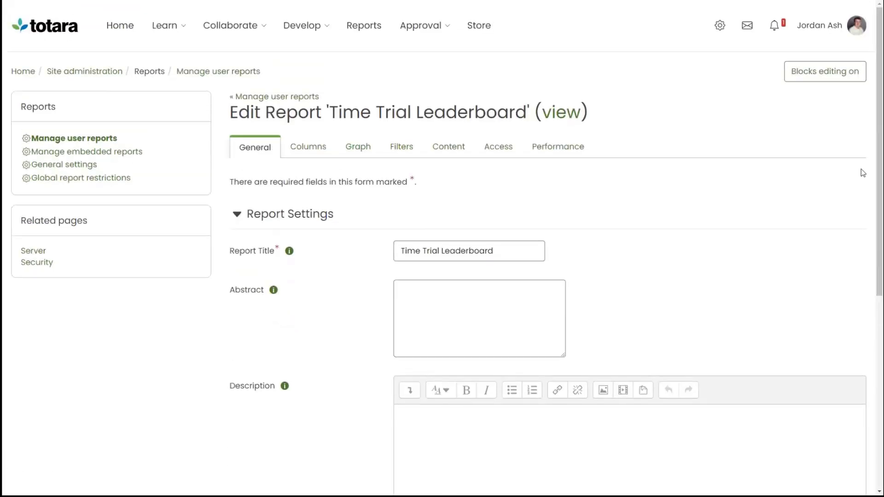
{"action": "left_click", "coordinate": [312, 146]}
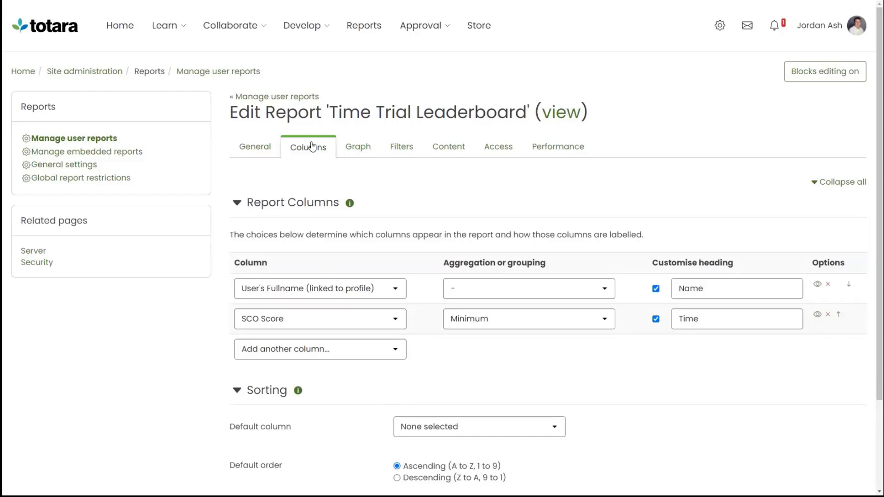
{"action": "left_click", "coordinate": [568, 322]}
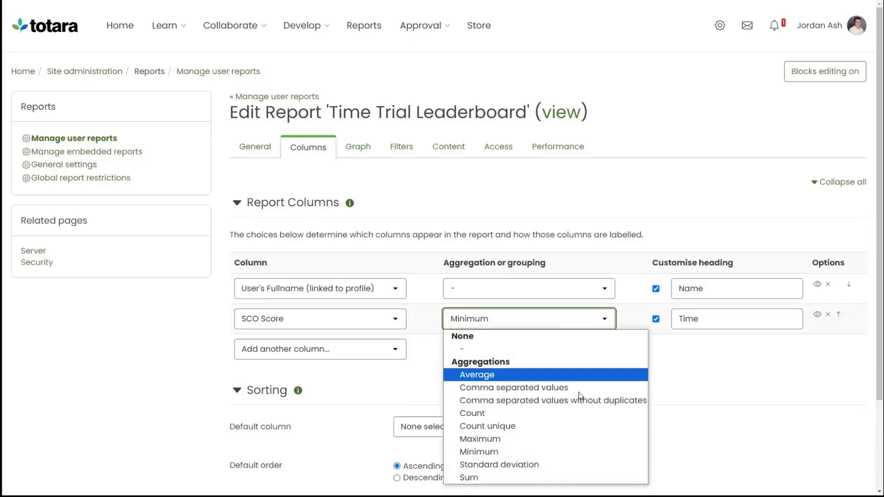
{"action": "left_click", "coordinate": [590, 448]}
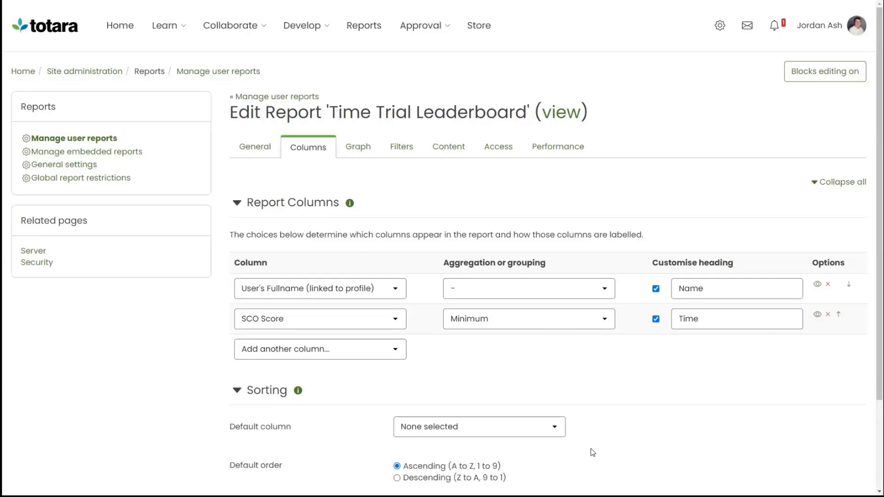
Check the report's filters and open the report view with its additional search options shown
{"action": "left_click", "coordinate": [388, 156]}
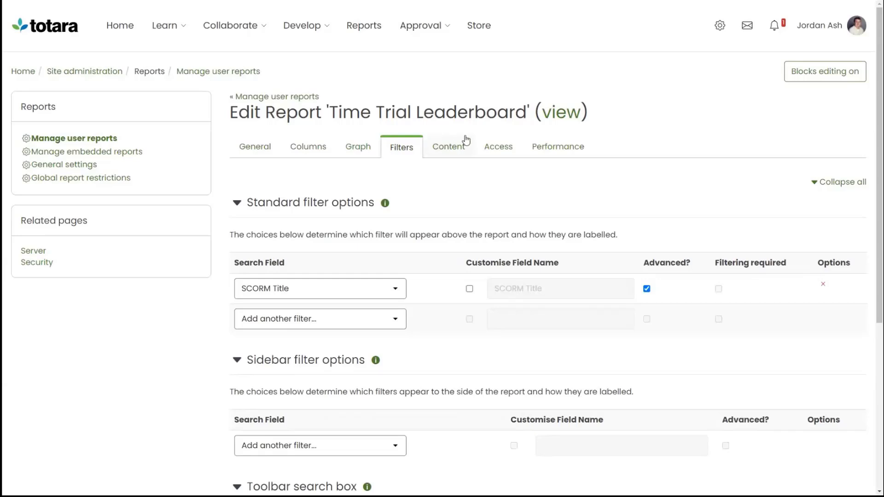
{"action": "left_click", "coordinate": [561, 115]}
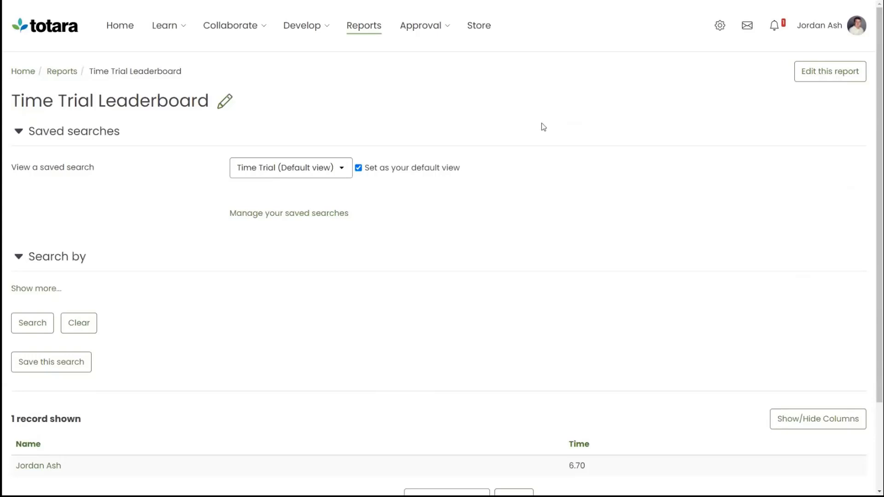
{"action": "left_click", "coordinate": [38, 288]}
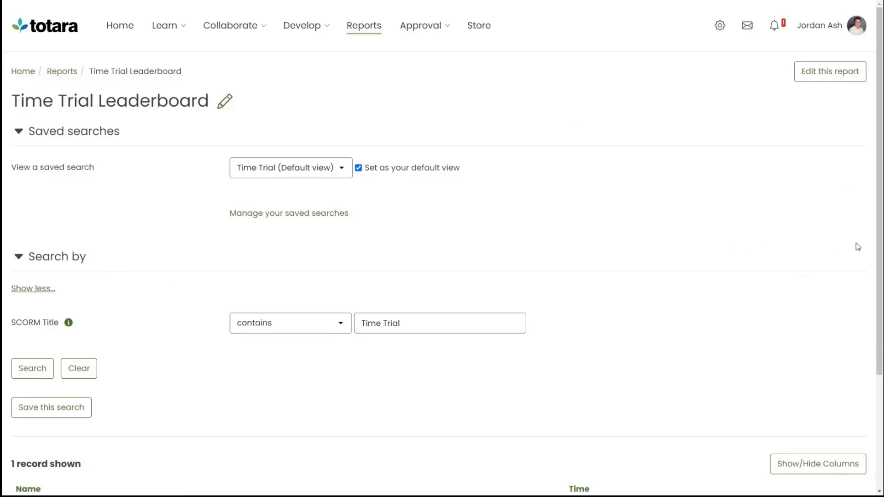
Add a Report table block to the Time Trial course page
{"action": "left_click_drag", "start_coordinate": [879, 250], "coordinate": [873, 391]}
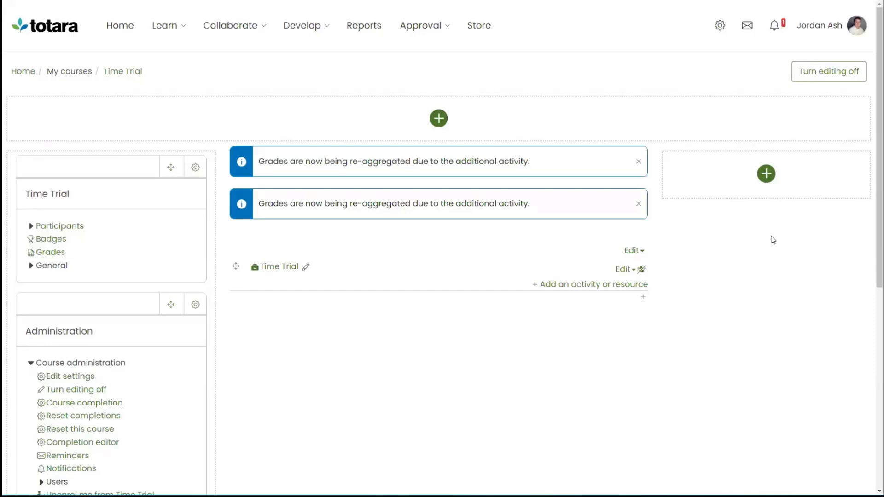
{"action": "left_click", "coordinate": [767, 174]}
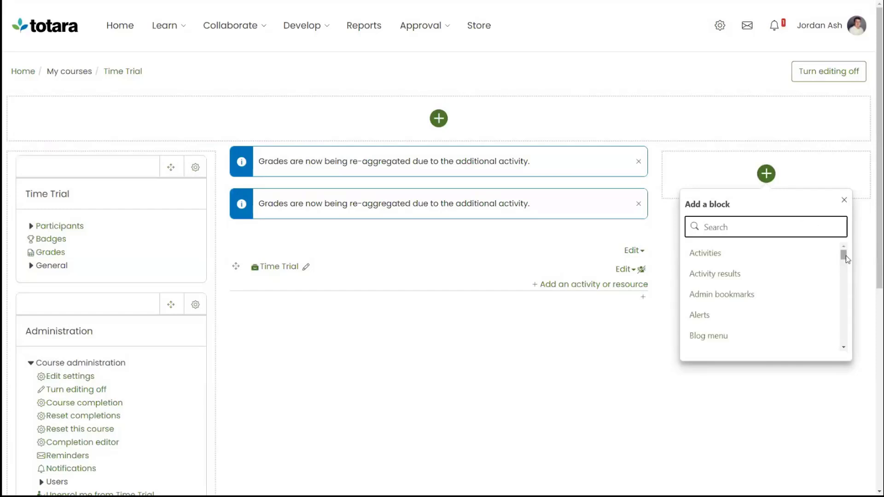
{"action": "left_click_drag", "start_coordinate": [846, 256], "coordinate": [846, 321]}
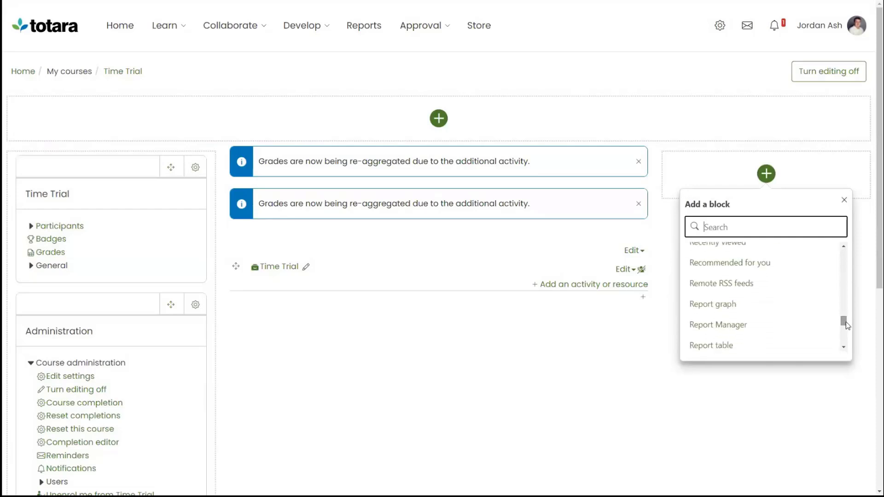
{"action": "left_click", "coordinate": [774, 345]}
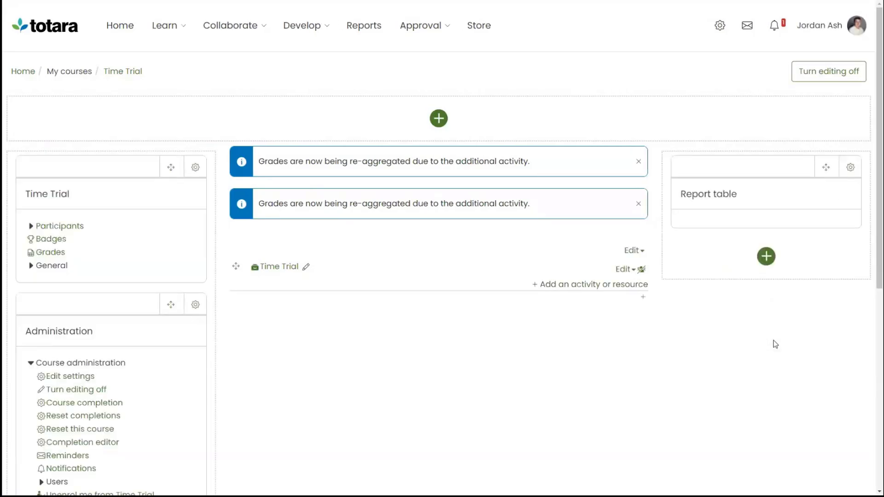
Configure the Report table block to override its default title with Leaderboard
{"action": "left_click", "coordinate": [849, 170]}
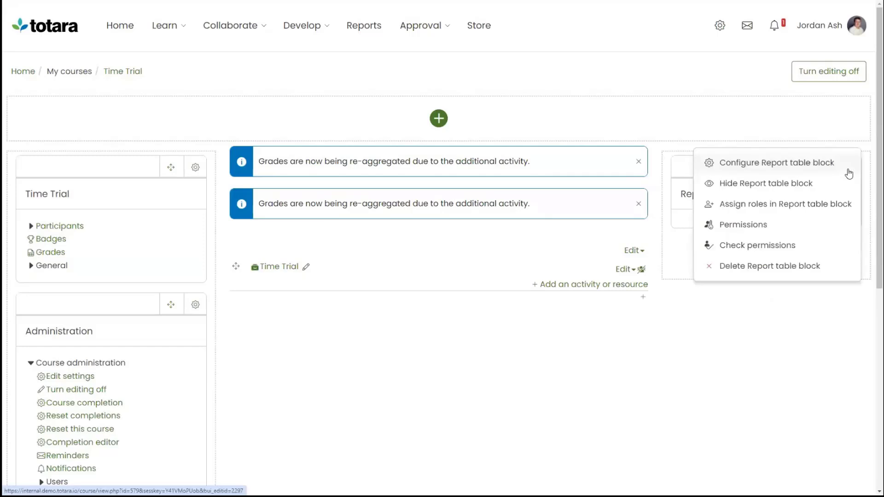
{"action": "left_click", "coordinate": [803, 164]}
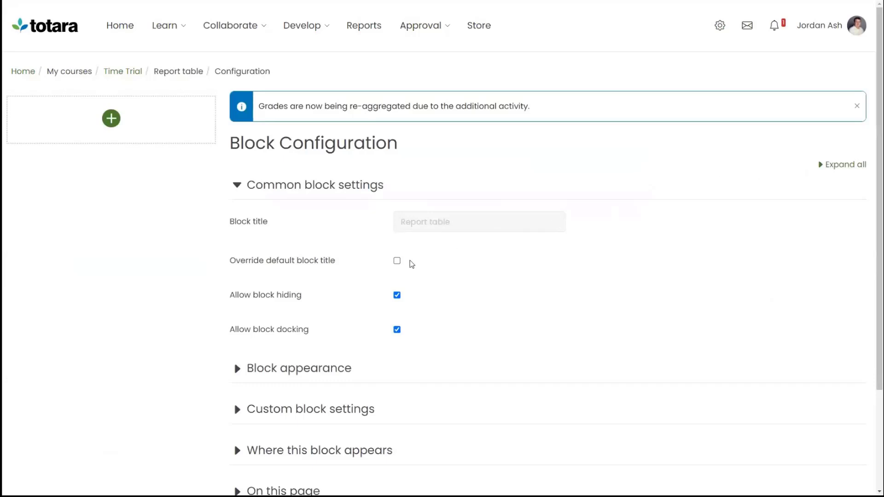
{"action": "left_click", "coordinate": [397, 261]}
{"action": "left_click", "coordinate": [471, 224]}
{"action": "left_click_drag", "start_coordinate": [471, 224], "coordinate": [361, 228]}
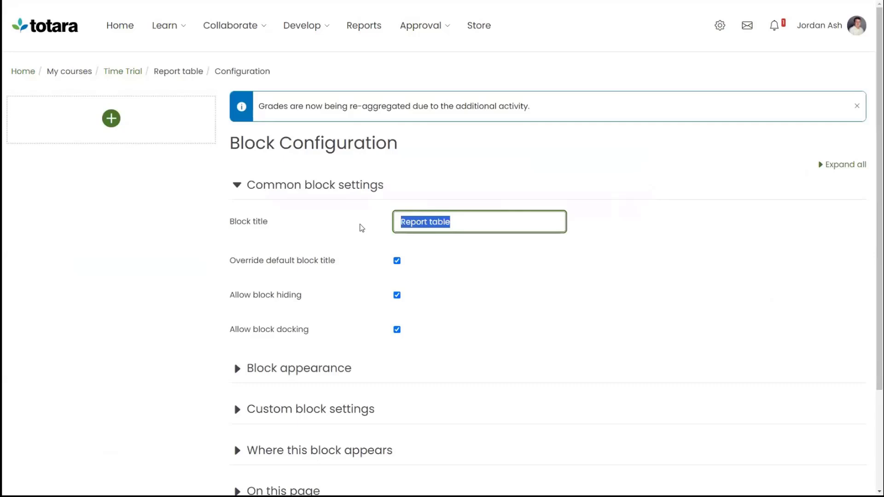
{"action": "type", "text": "Leaderboar"}
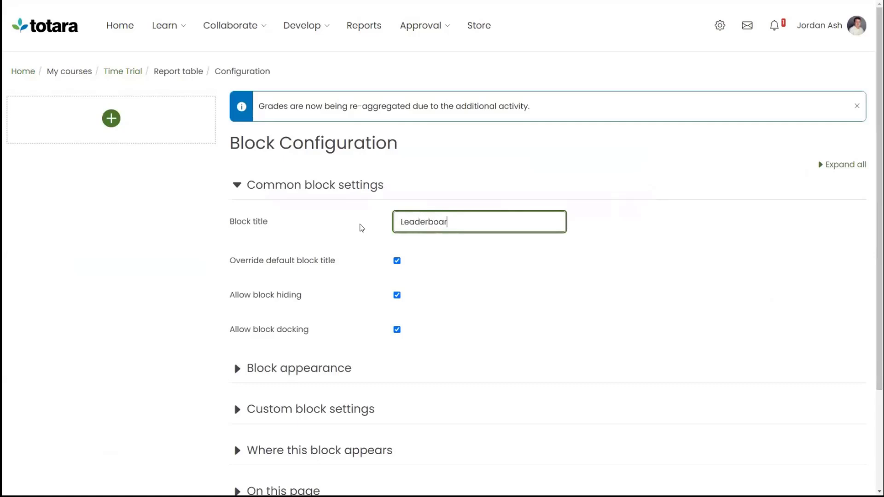
{"action": "type", "text": "d"}
{"action": "left_click", "coordinate": [362, 228]}
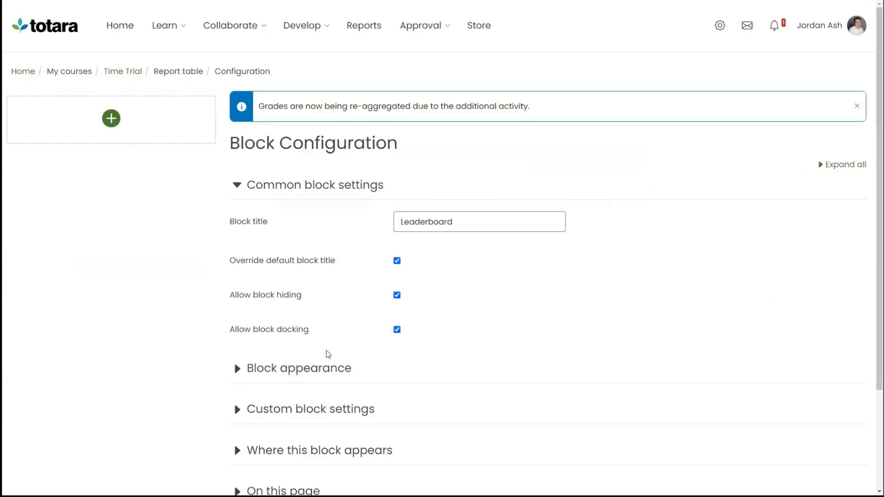
Set the block's report to Time Trial Leaderboard with the Time Trial saved search and save the changes
{"action": "left_click", "coordinate": [328, 370]}
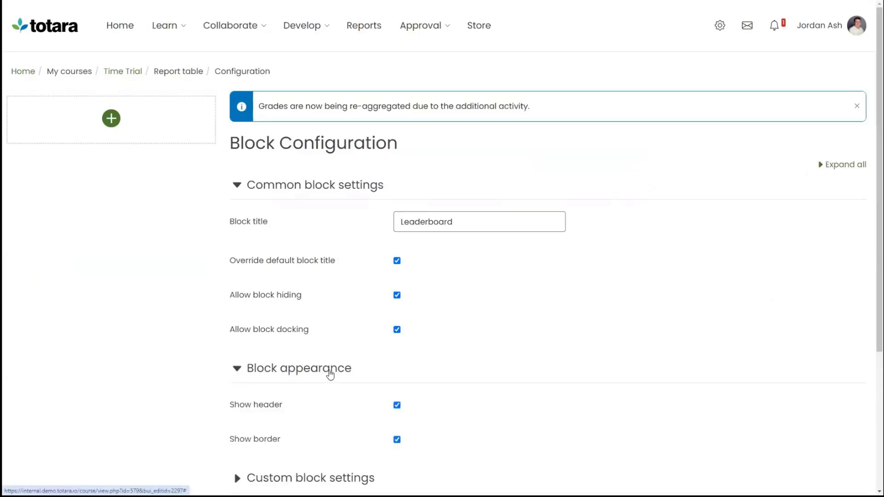
{"action": "left_click", "coordinate": [322, 478]}
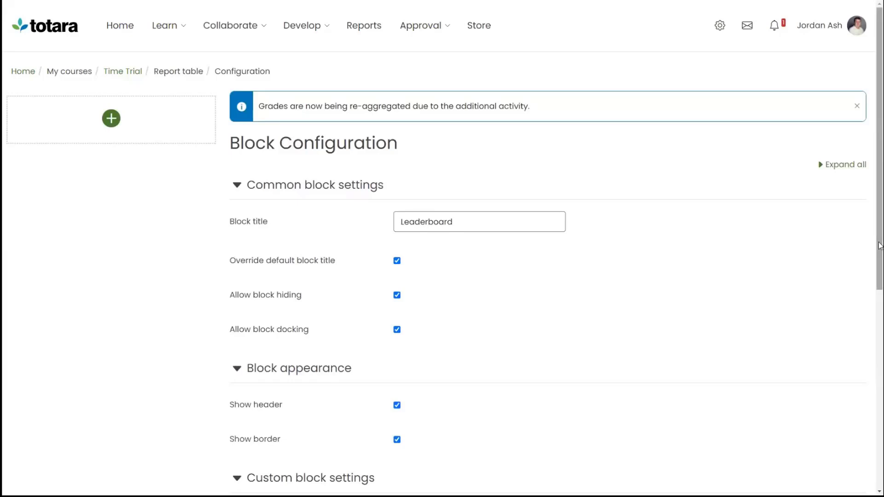
{"action": "left_click_drag", "start_coordinate": [879, 251], "coordinate": [875, 446]}
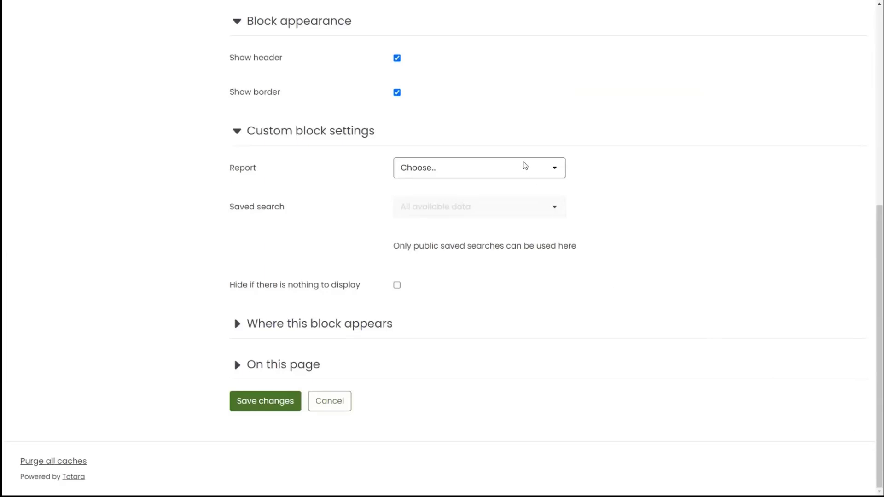
{"action": "left_click", "coordinate": [524, 167]}
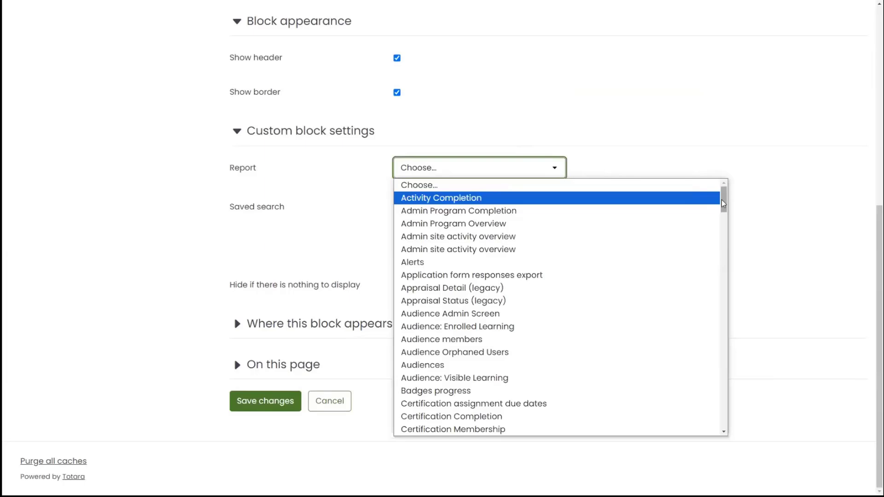
{"action": "left_click_drag", "start_coordinate": [723, 204], "coordinate": [738, 387]}
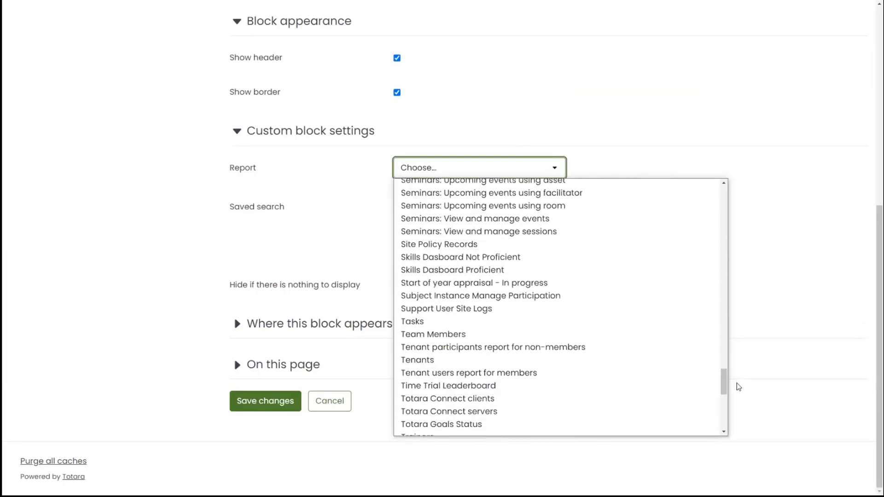
{"action": "left_click", "coordinate": [684, 386]}
{"action": "left_click", "coordinate": [555, 216]}
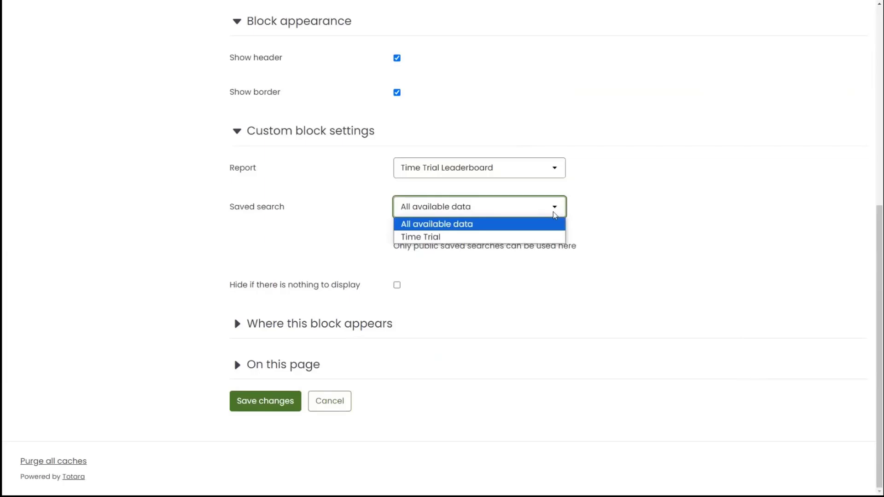
{"action": "left_click", "coordinate": [552, 237]}
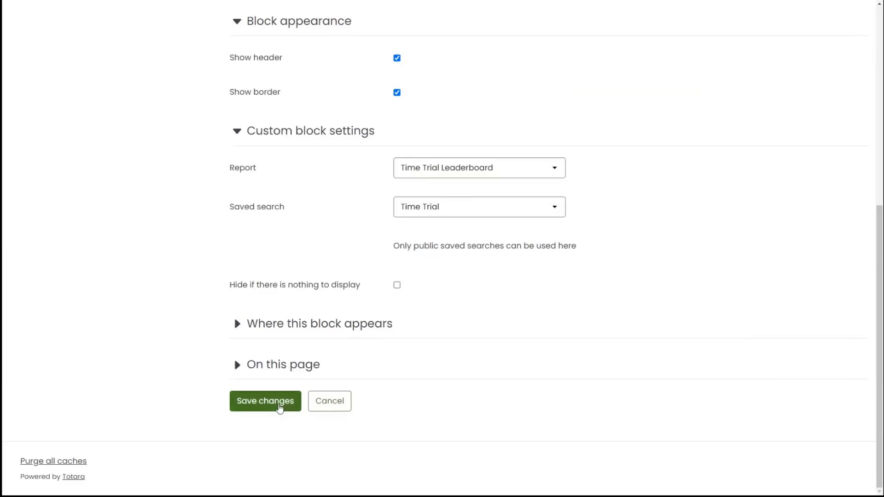
{"action": "left_click", "coordinate": [278, 407]}
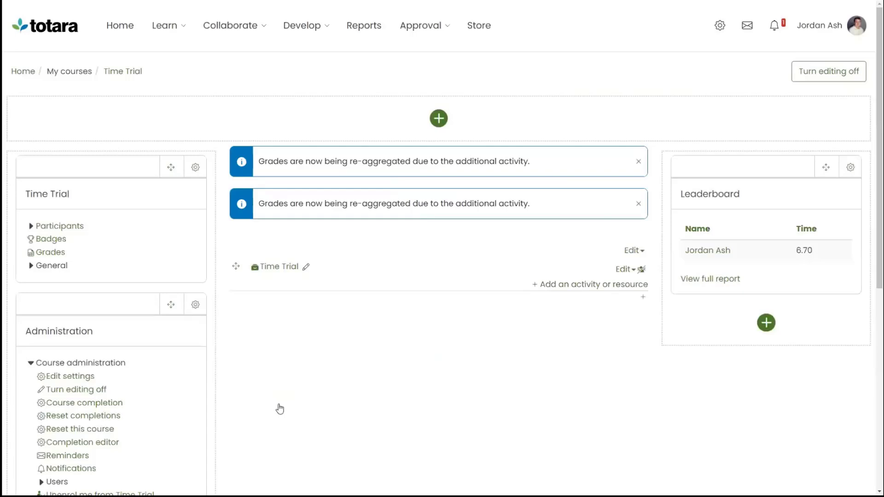